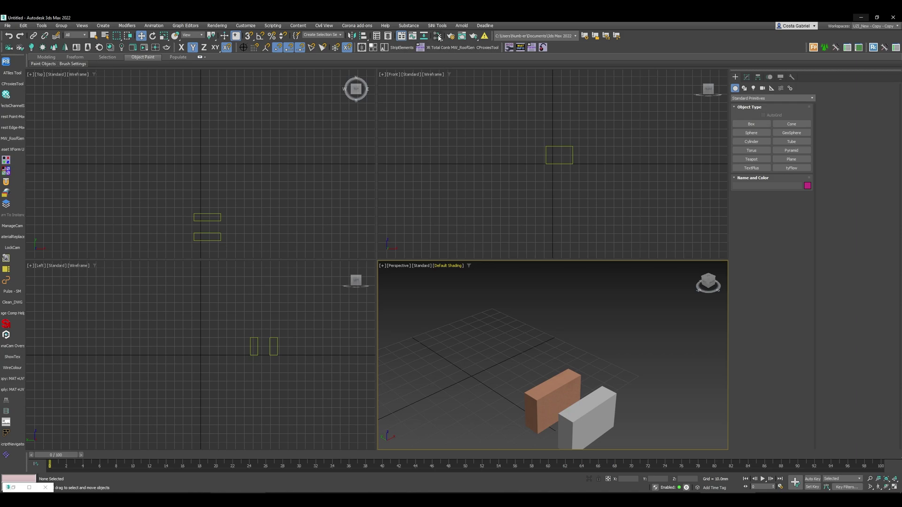
pyautogui.click(437, 37)
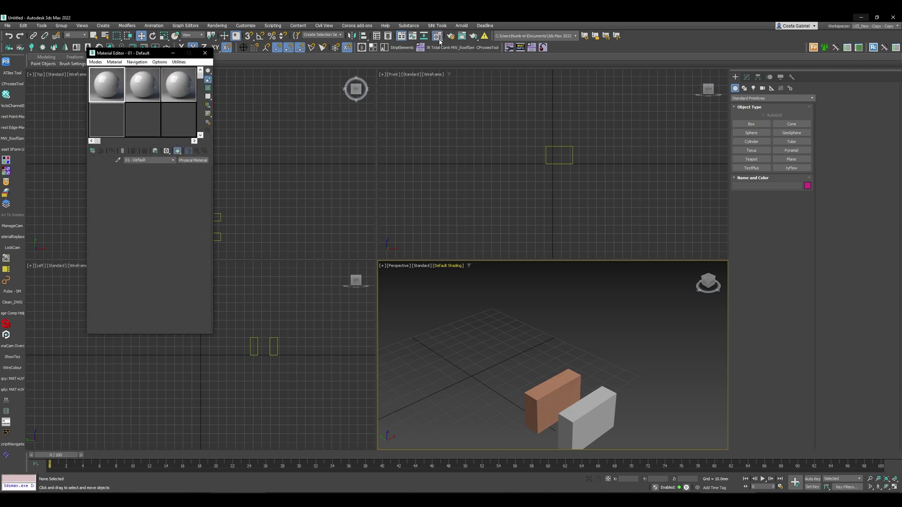
pyautogui.moveTo(145, 53); pyautogui.dragTo(372, 126)
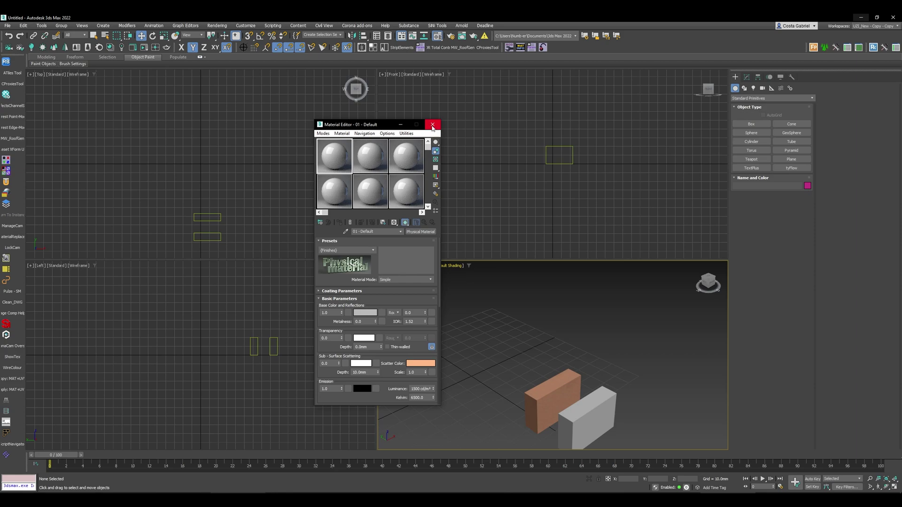
pyautogui.click(433, 126)
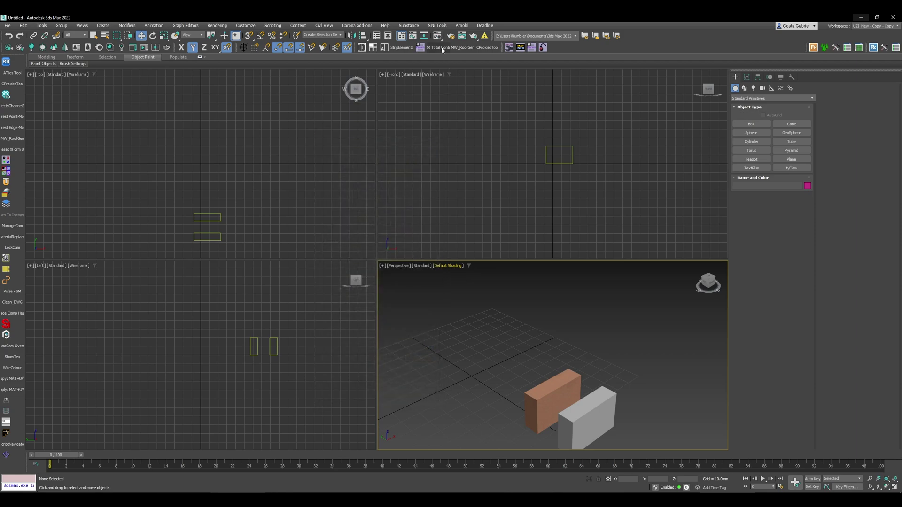
# - Open the Slate Material Editor and create a new material library file named New Library 01
pyautogui.moveTo(439, 38); pyautogui.dragTo(440, 61)
pyautogui.moveTo(438, 61); pyautogui.dragTo(439, 61)
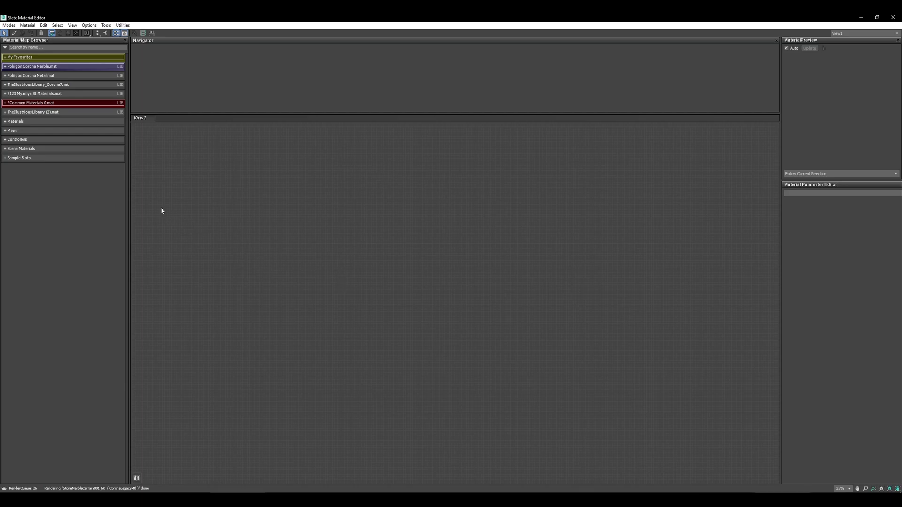
pyautogui.rightClick(49, 179)
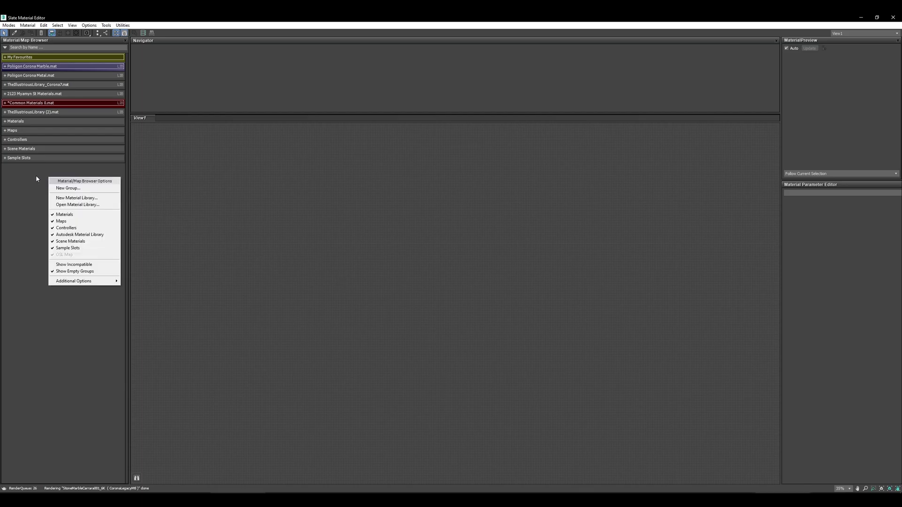
pyautogui.click(86, 199)
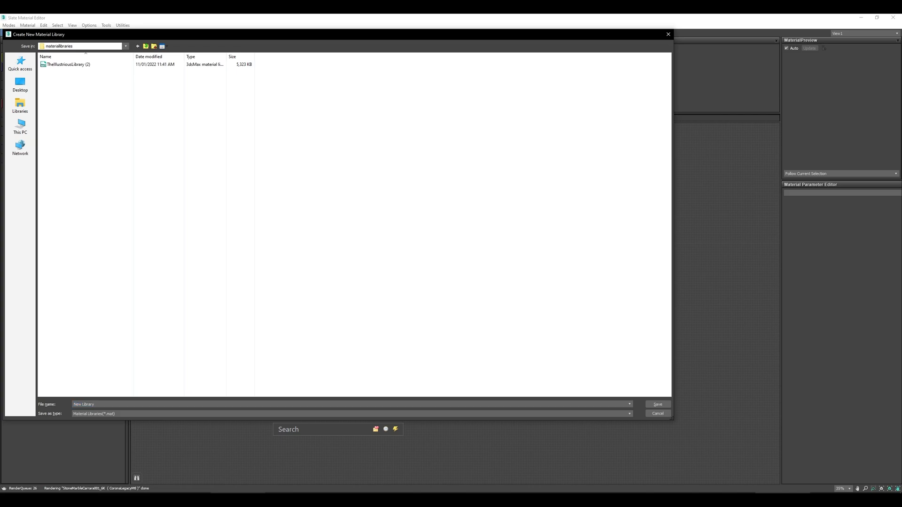
pyautogui.press('Return')
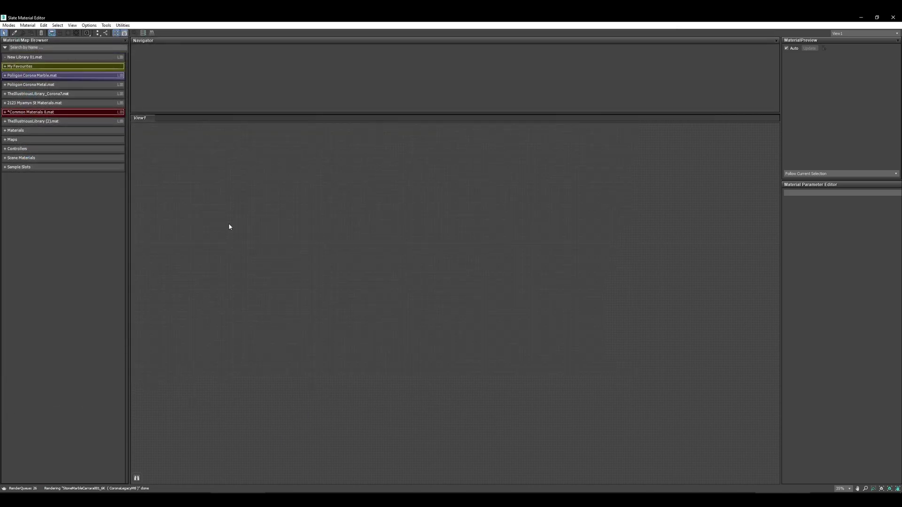
# - Add a CoronaPhysicalMtl material node to the empty node view
pyautogui.rightClick(388, 201)
pyautogui.moveTo(470, 263)
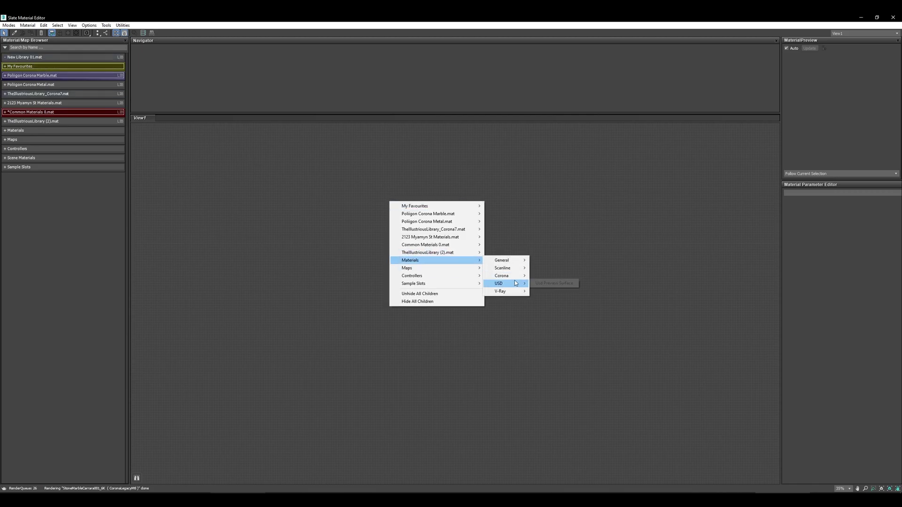
pyautogui.moveTo(508, 276)
pyautogui.click(554, 276)
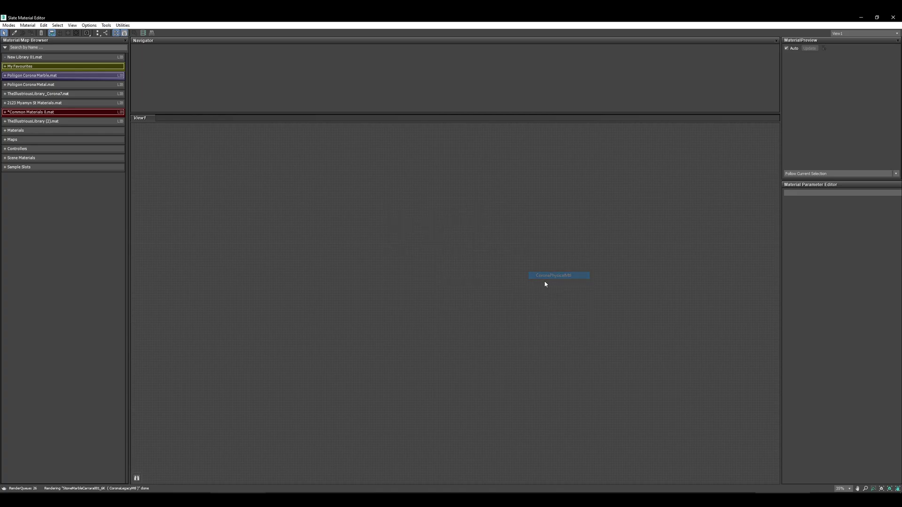
pyautogui.scroll(6, 394, 210)
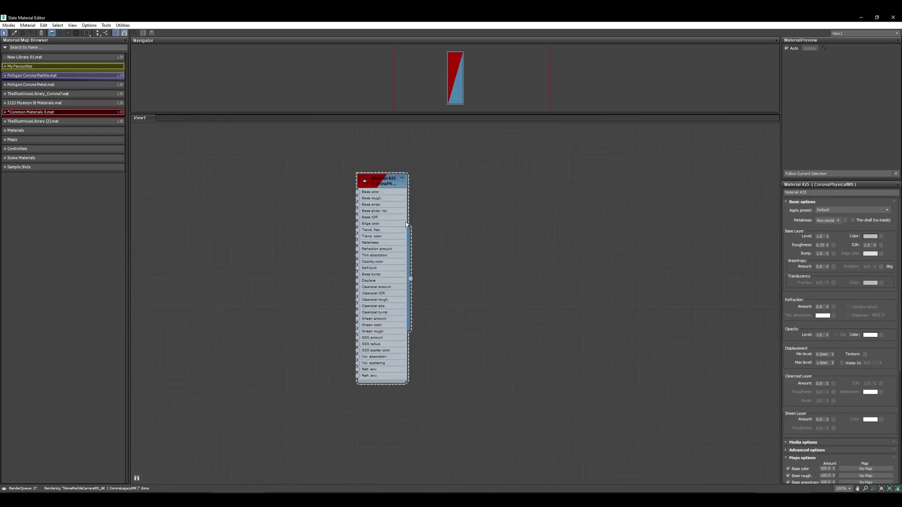
pyautogui.moveTo(405, 221); pyautogui.dragTo(472, 248, button='middle')
pyautogui.scroll(2, 437, 227)
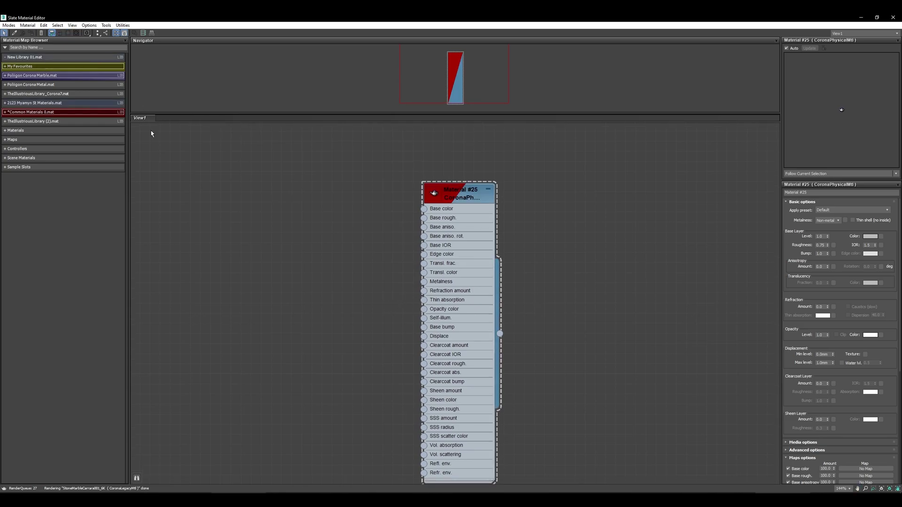
# - Store the new Corona physical material in New Library 01 and save that library
pyautogui.moveTo(499, 334); pyautogui.dragTo(42, 61)
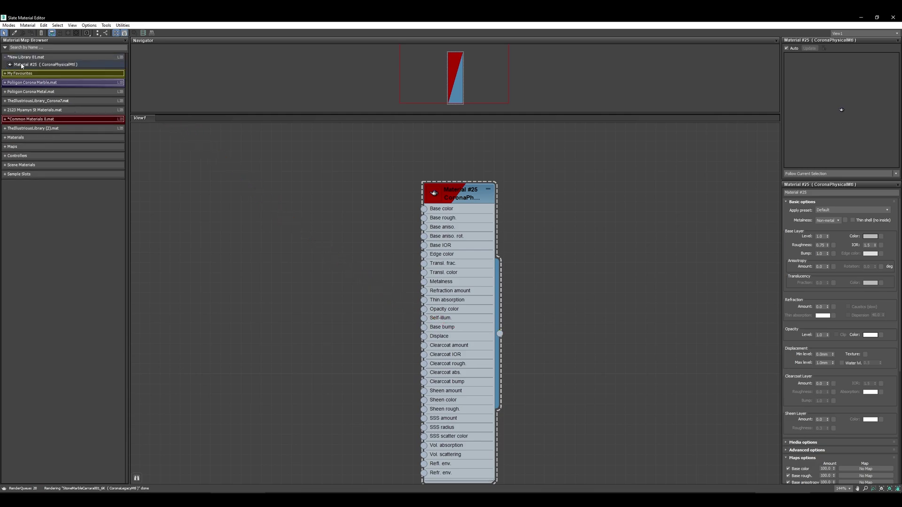
pyautogui.rightClick(33, 57)
pyautogui.moveTo(109, 69)
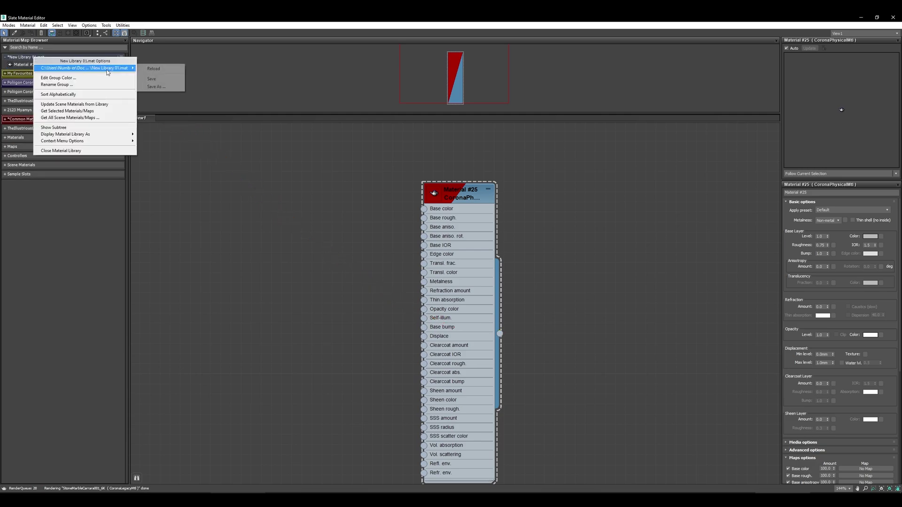
pyautogui.click(167, 79)
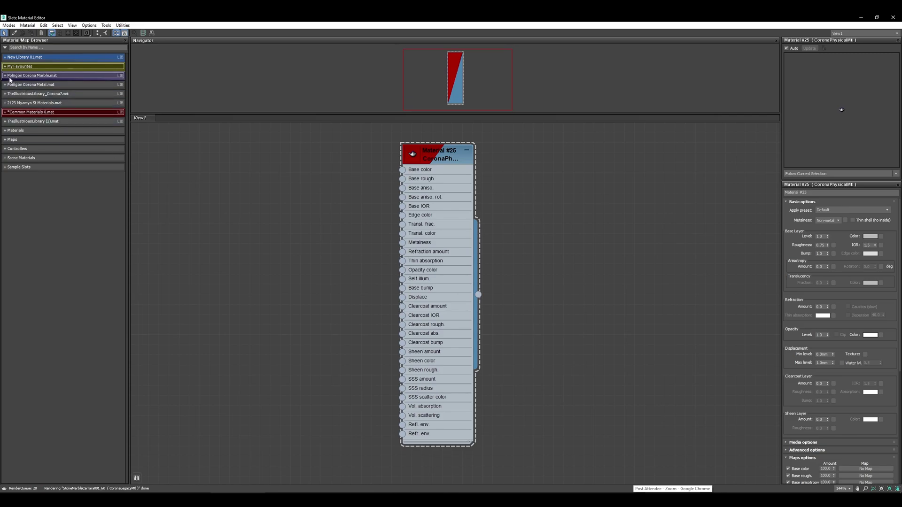
# - Look through the My Favourites group and the Poliigon Corona Marble library, including the library's icon size options
pyautogui.click(14, 66)
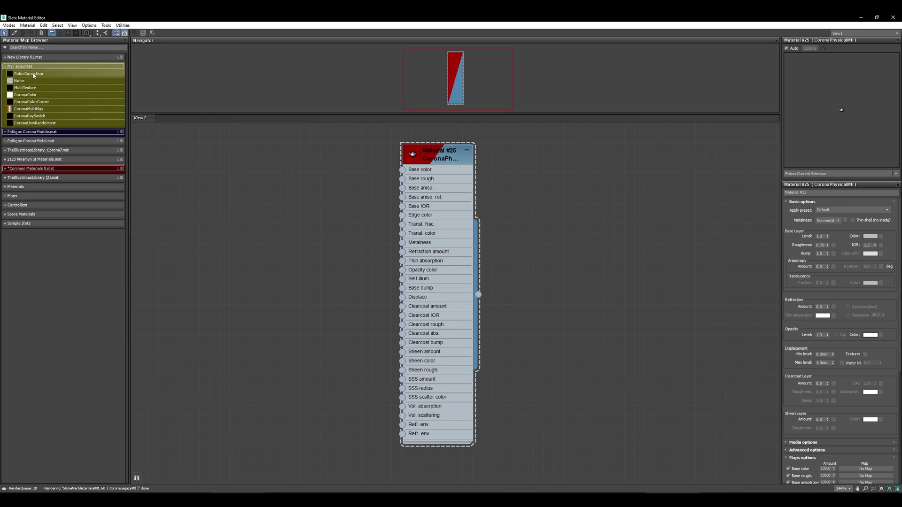
pyautogui.click(18, 66)
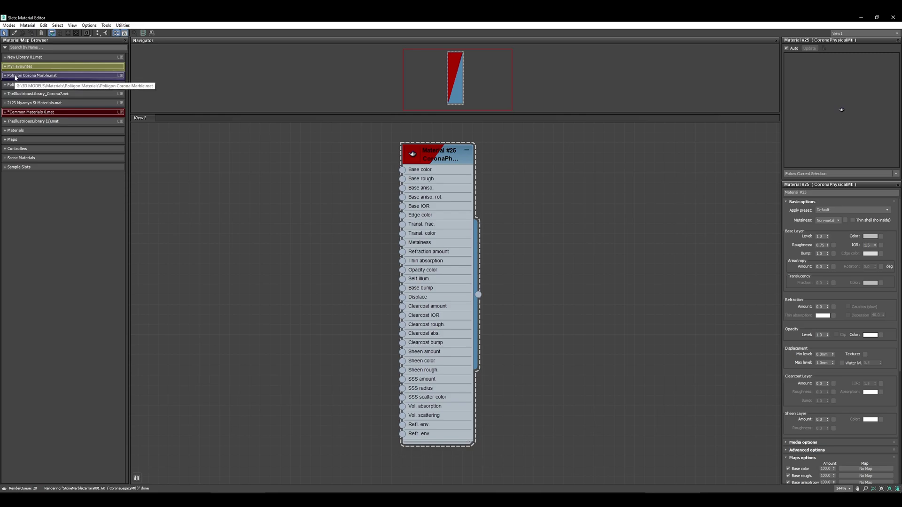
pyautogui.click(15, 76)
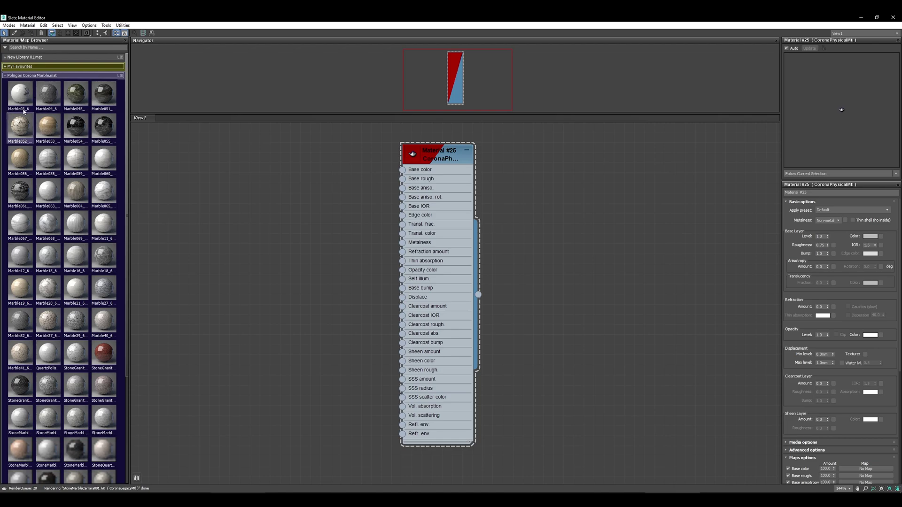
pyautogui.rightClick(16, 77)
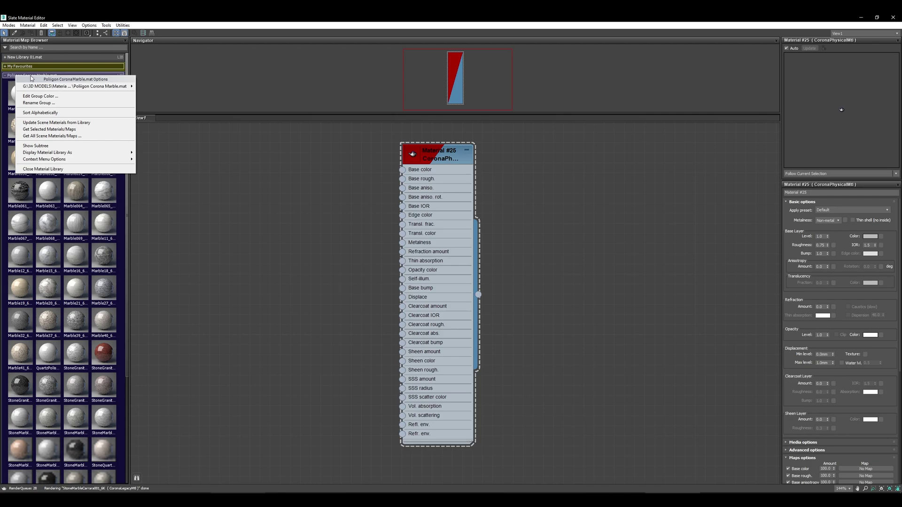
pyautogui.moveTo(121, 161)
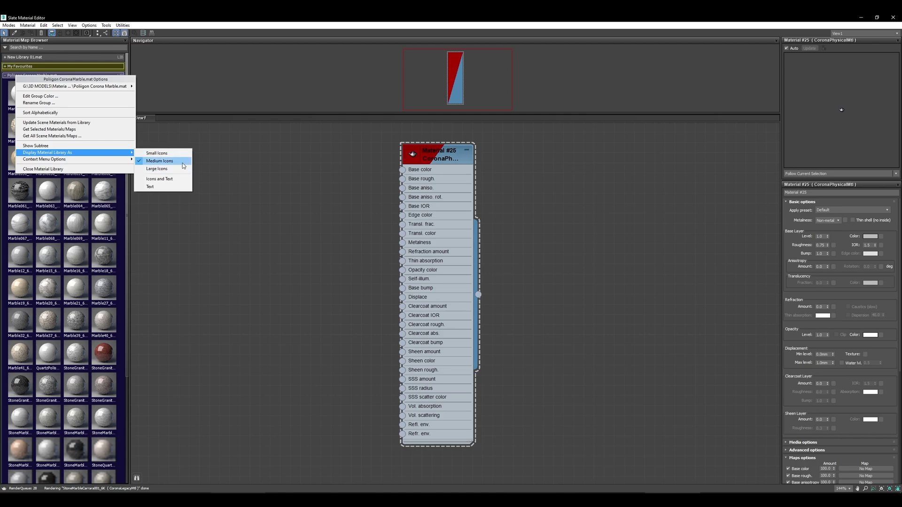
pyautogui.click(162, 20)
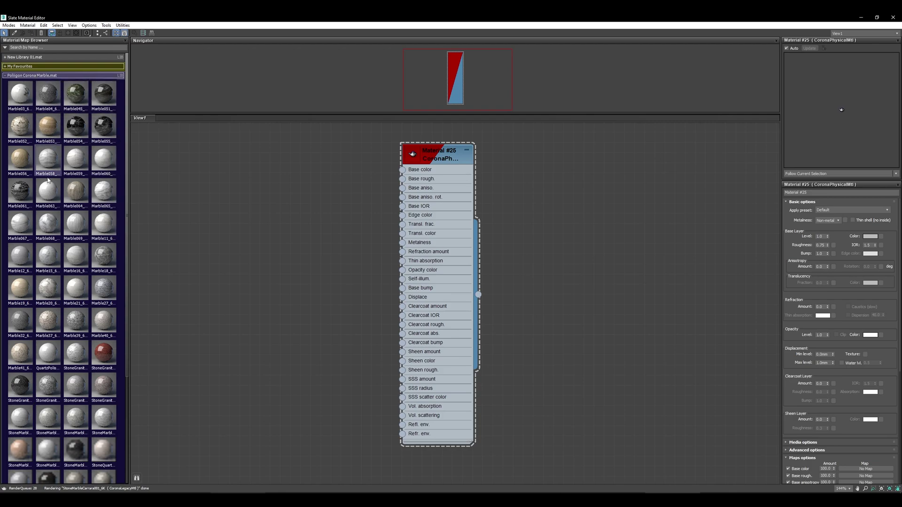
# - Save the Poliigon Corona Marble library
pyautogui.rightClick(46, 77)
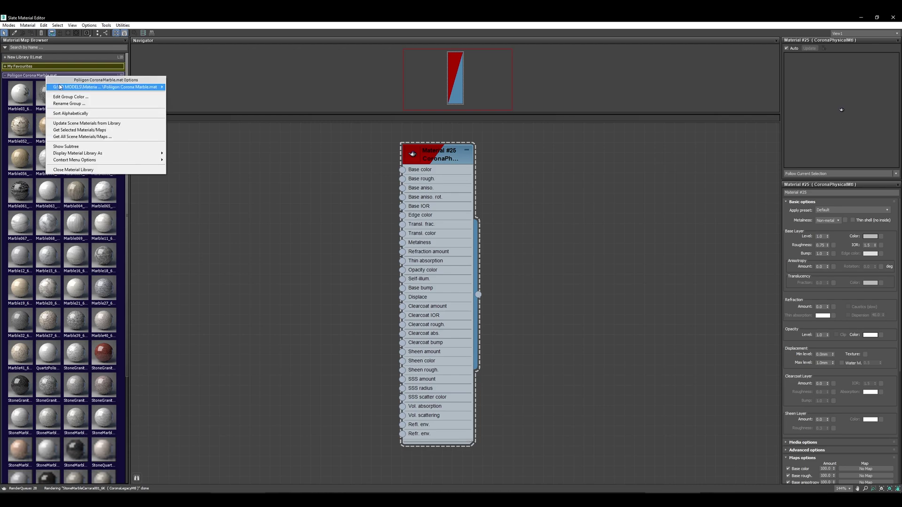
pyautogui.moveTo(141, 87)
pyautogui.click(195, 99)
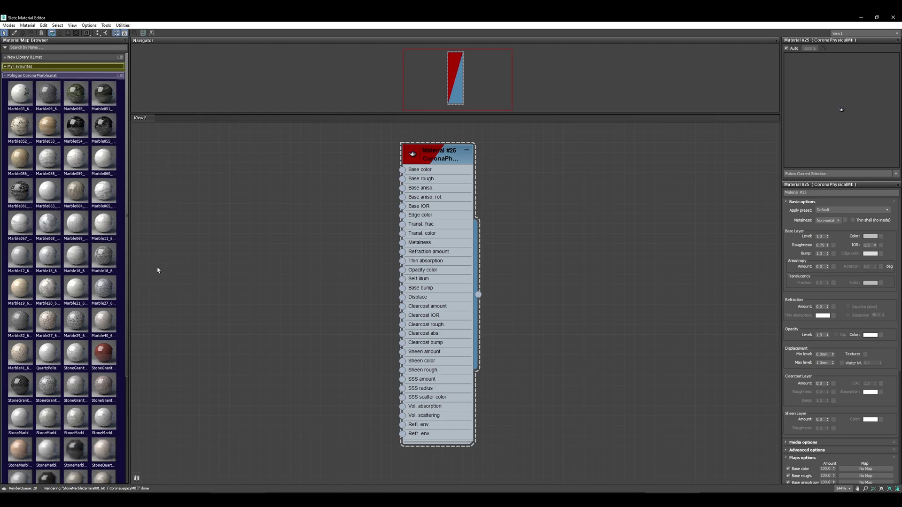
# - Browse the marble library's thumbnails and resume rendering of the queued material previews
pyautogui.scroll(-1, 158, 270)
pyautogui.scroll(-5, 80, 266)
pyautogui.scroll(3, 83, 239)
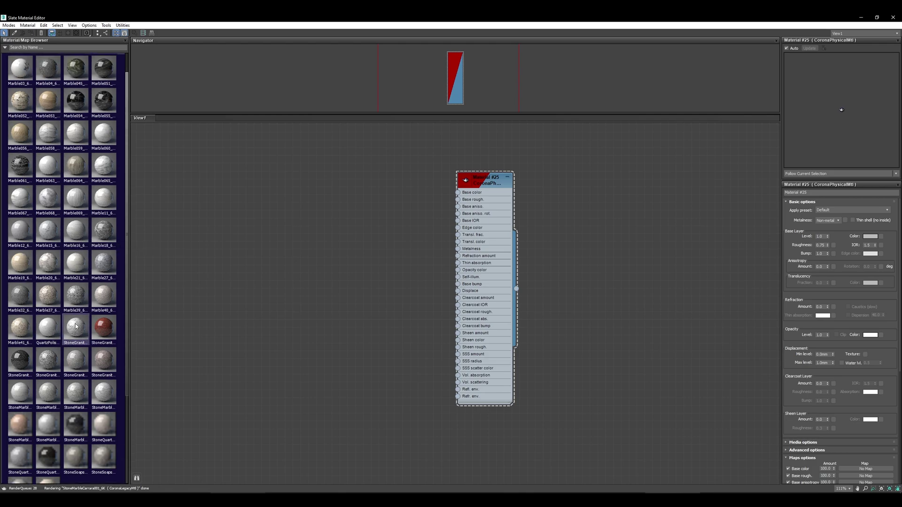
pyautogui.scroll(-1, 107, 375)
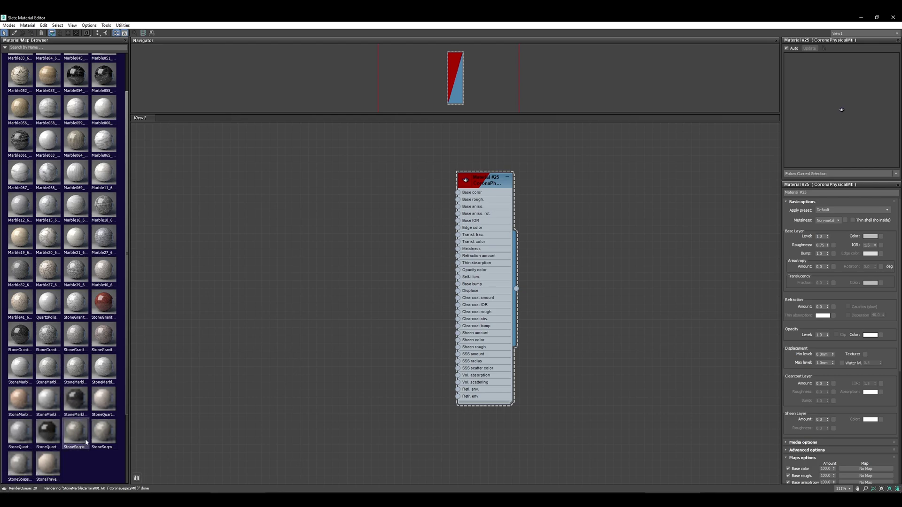
pyautogui.click(4, 489)
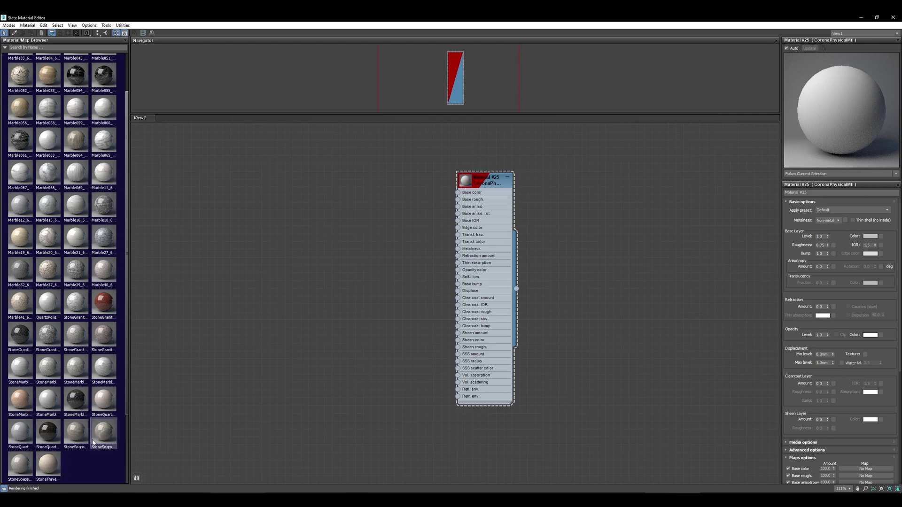
pyautogui.scroll(2, 87, 375)
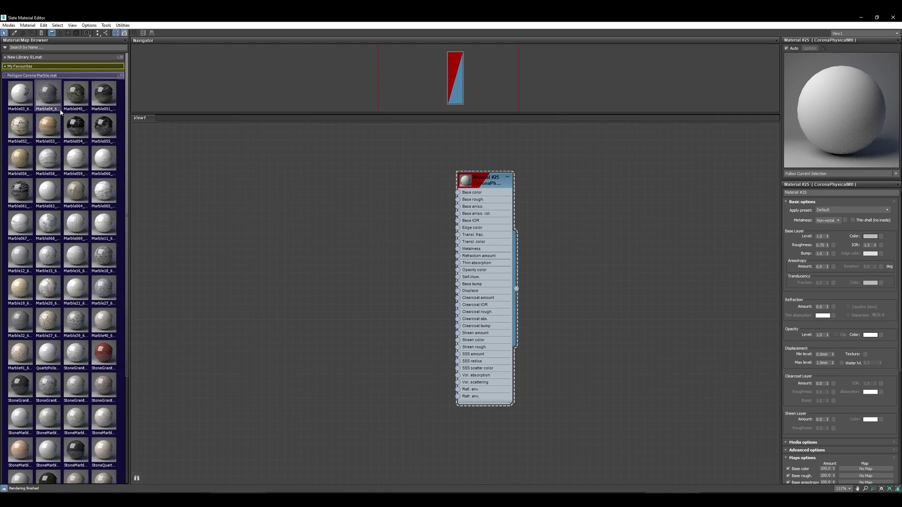
# - Save the Poliigon Corona Marble library again with its current thumbnails, and collapse and re-expand its group
pyautogui.rightClick(38, 76)
pyautogui.moveTo(55, 88)
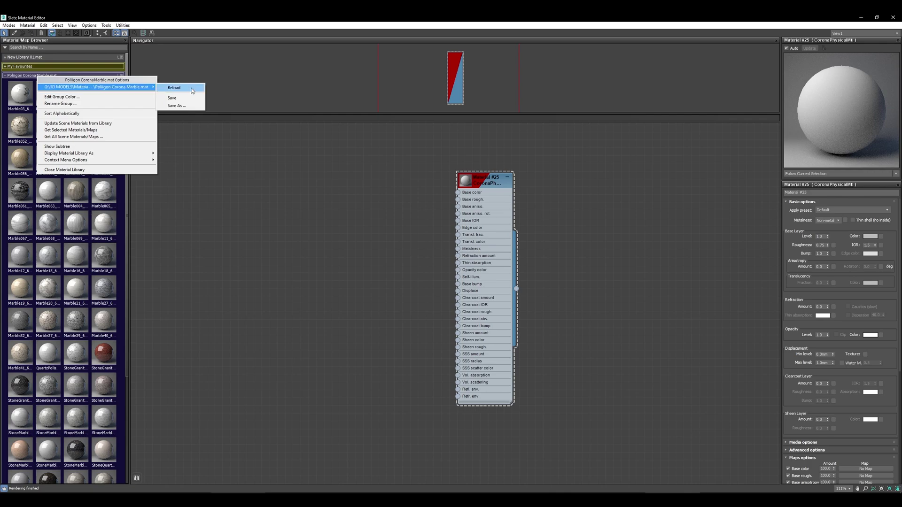
pyautogui.click(172, 98)
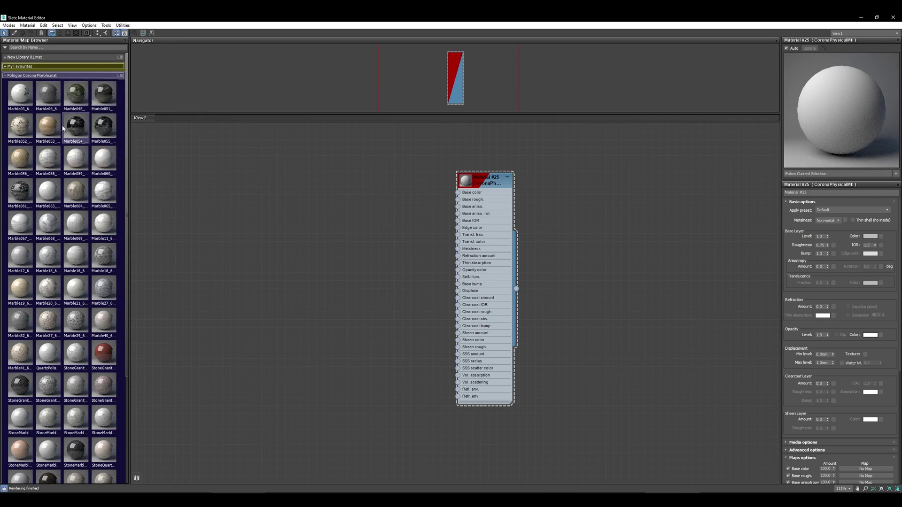
pyautogui.click(29, 75)
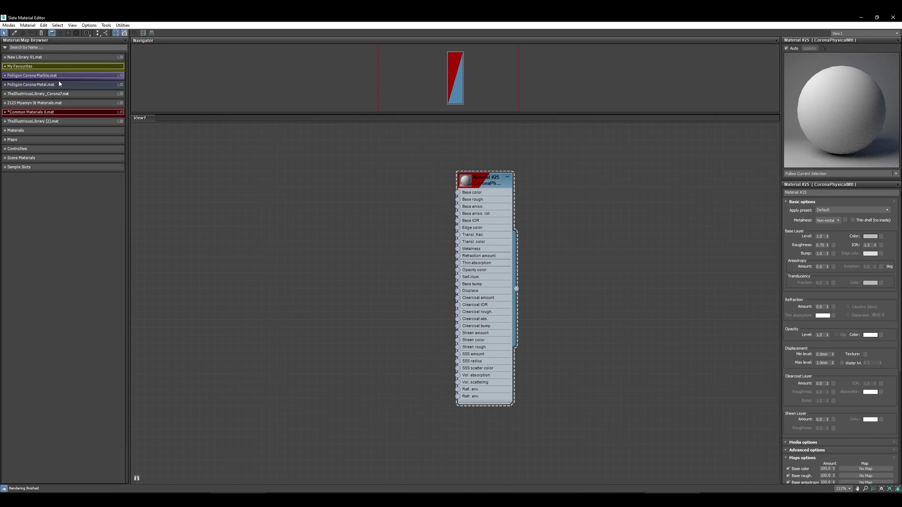
pyautogui.click(64, 76)
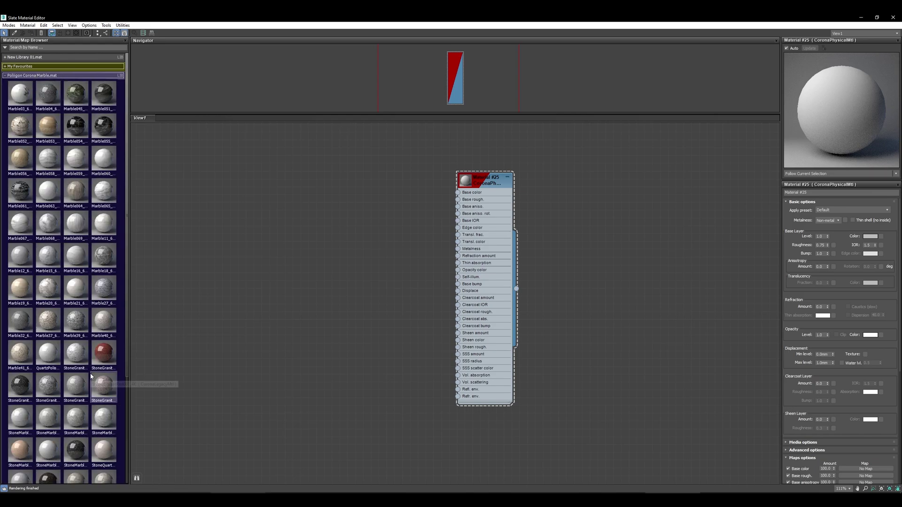
# - Place the Marble39_6K material from the marble library into the node view beside the Corona physical material
pyautogui.moveTo(181, 353); pyautogui.dragTo(187, 352, button='middle')
pyautogui.moveTo(75, 321); pyautogui.dragTo(303, 346)
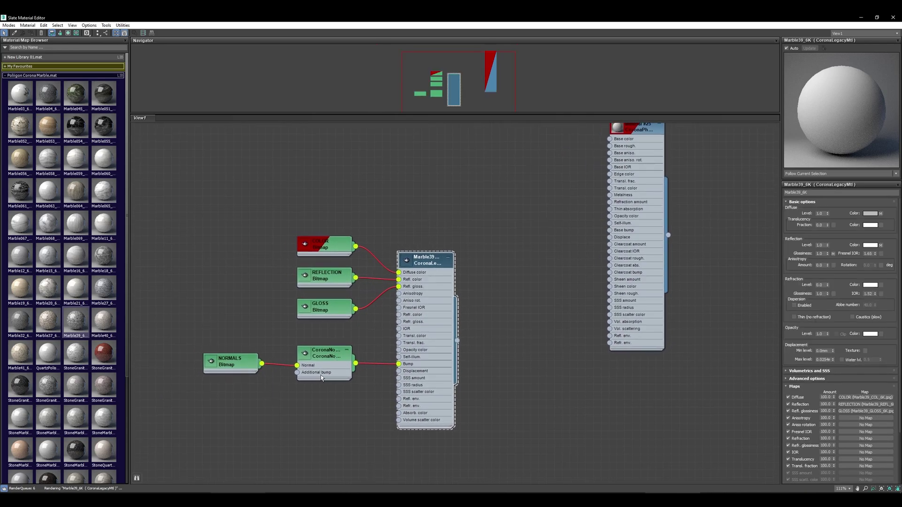
pyautogui.scroll(2, 196, 435)
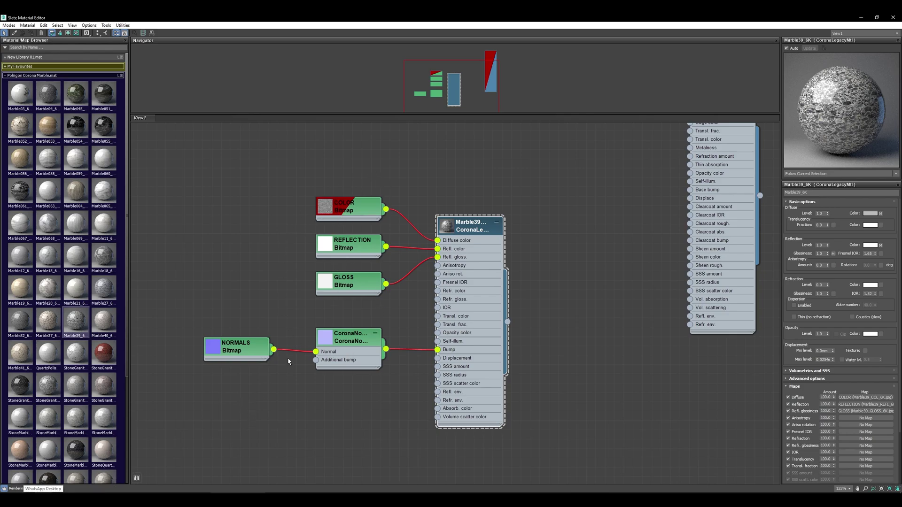
# - Enlarge the material preview on the Marble39_6K node
pyautogui.click(538, 305)
pyautogui.moveTo(538, 305); pyautogui.dragTo(507, 312, button='middle')
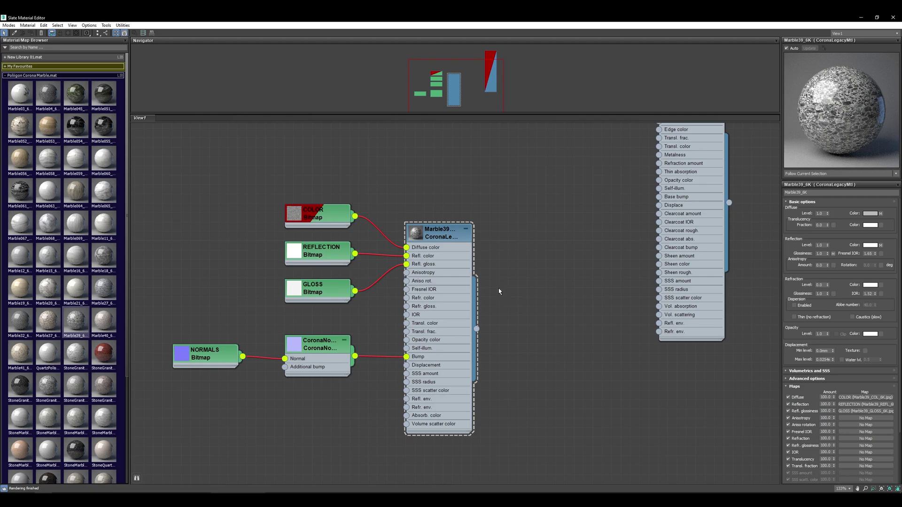
pyautogui.moveTo(518, 275); pyautogui.dragTo(513, 285, button='middle')
pyautogui.scroll(1, 318, 253)
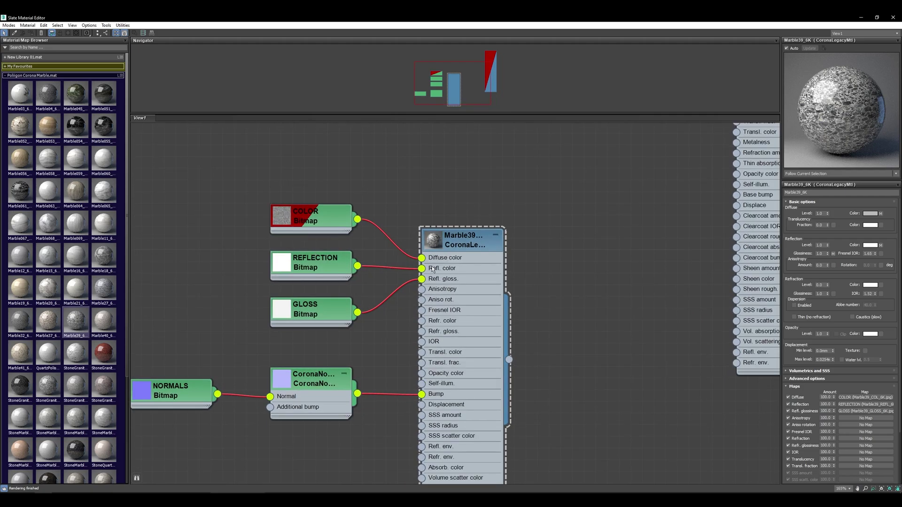
pyautogui.doubleClick(434, 241)
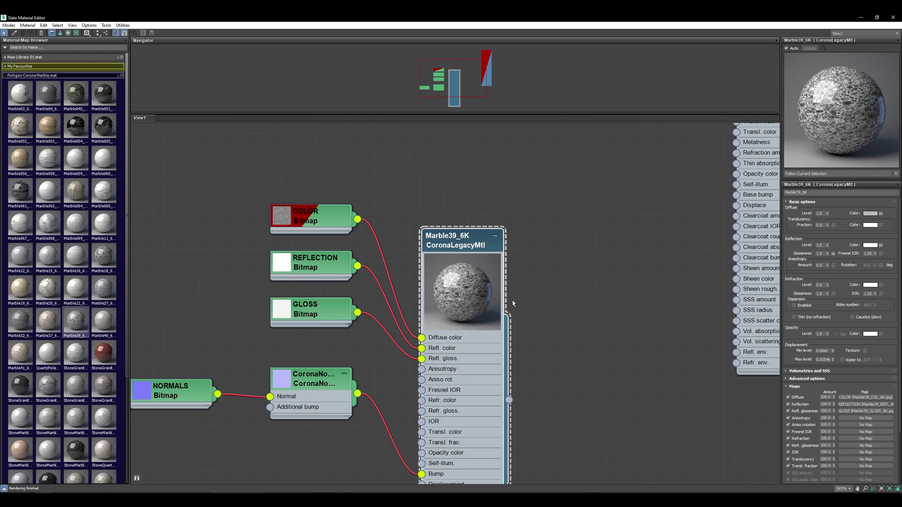
# - Close the docked material preview and shrink the enlarged preview on the Marble39_6K node
pyautogui.scroll(-5, 474, 305)
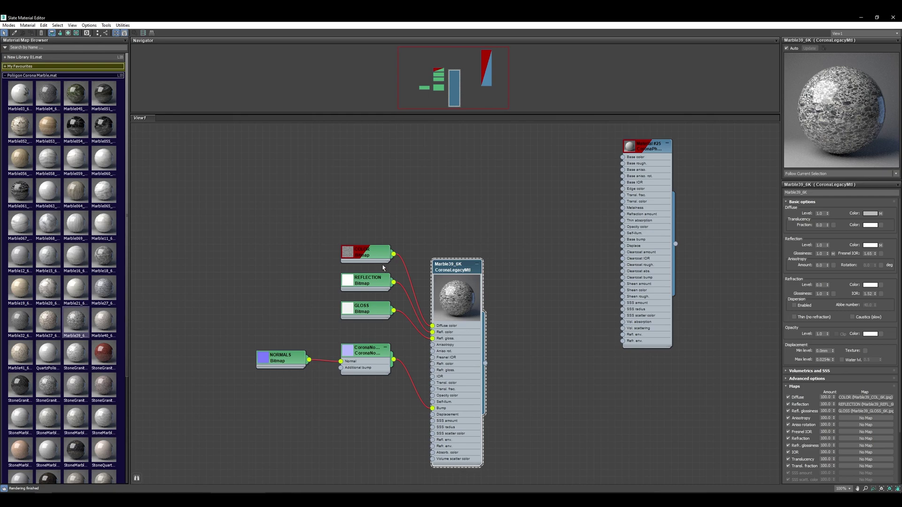
pyautogui.scroll(2, 423, 291)
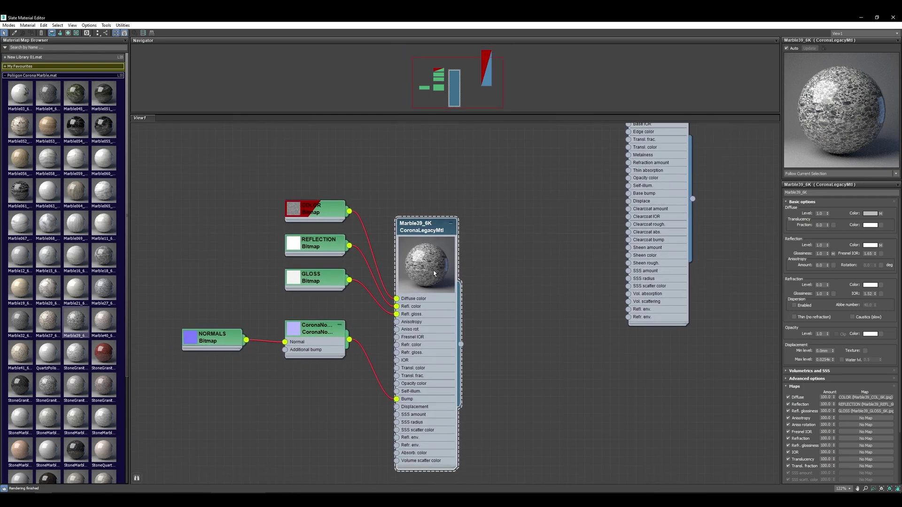
pyautogui.moveTo(434, 274); pyautogui.dragTo(449, 249, button='middle')
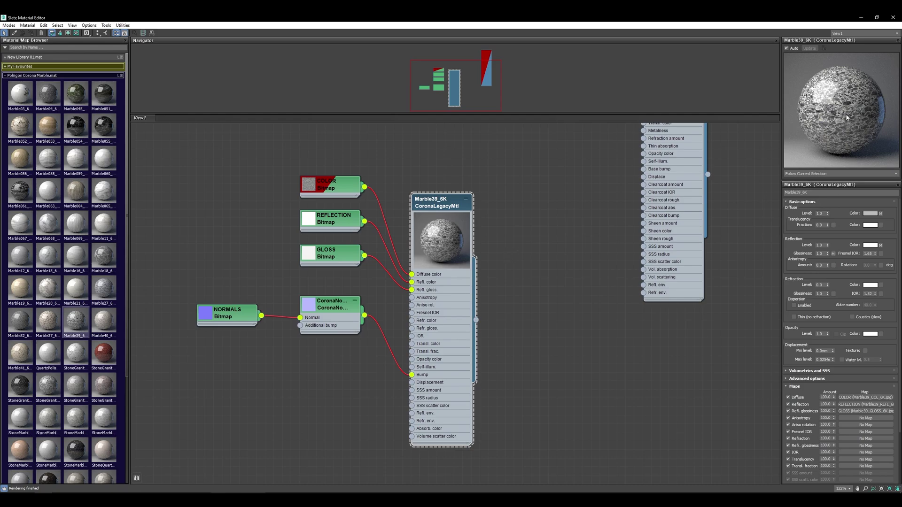
pyautogui.click(897, 41)
pyautogui.moveTo(448, 274); pyautogui.dragTo(436, 272, button='middle')
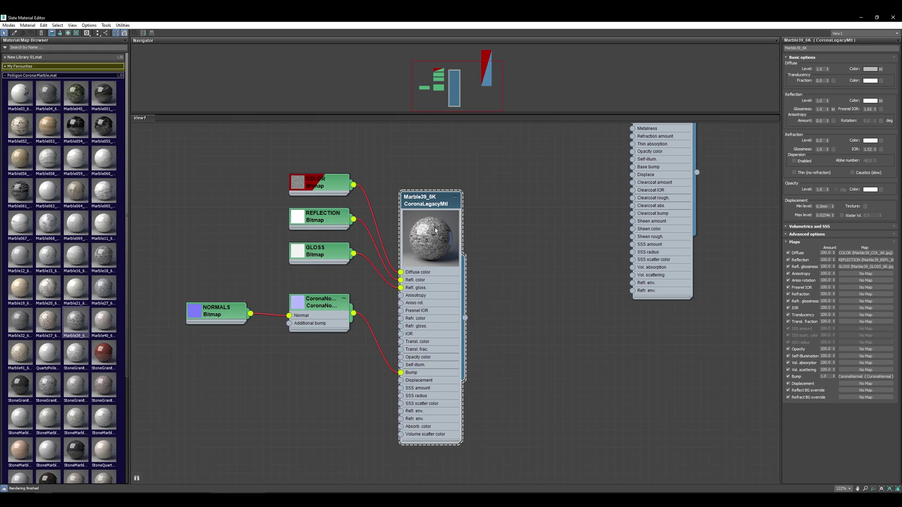
pyautogui.doubleClick(429, 218)
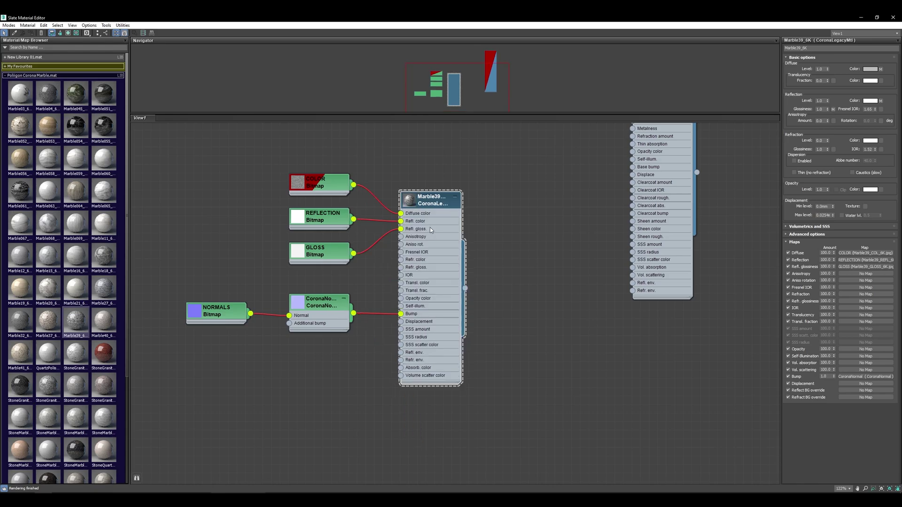
# - Open a separate preview window for the Marble39_6K material, enlarge it and dock it above the parameter editor
pyautogui.rightClick(413, 204)
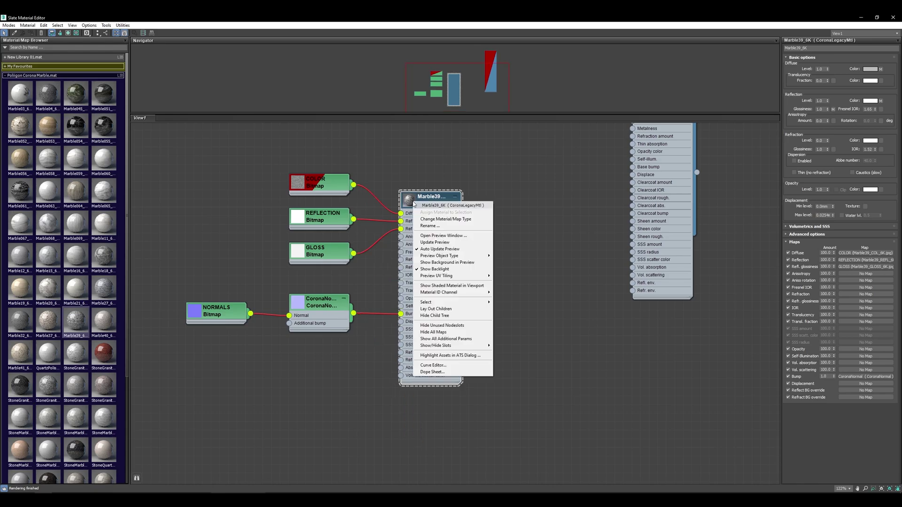
pyautogui.click(455, 236)
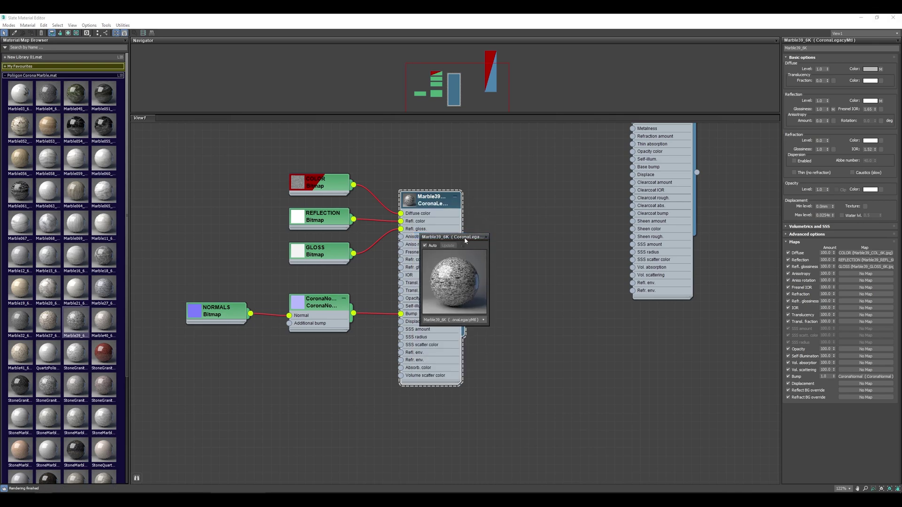
pyautogui.moveTo(465, 240); pyautogui.dragTo(540, 178)
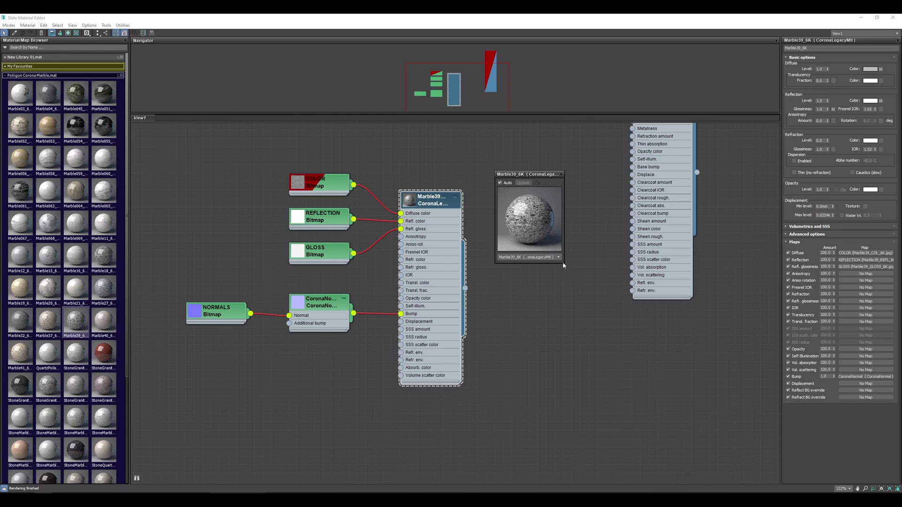
pyautogui.moveTo(564, 264); pyautogui.dragTo(575, 324)
pyautogui.moveTo(490, 264)
pyautogui.mouseDown(button='middle')
pyautogui.moveTo(415, 279)
pyautogui.moveTo(497, 264)
pyautogui.mouseUp(button='middle')
pyautogui.moveTo(546, 176); pyautogui.dragTo(842, 69)
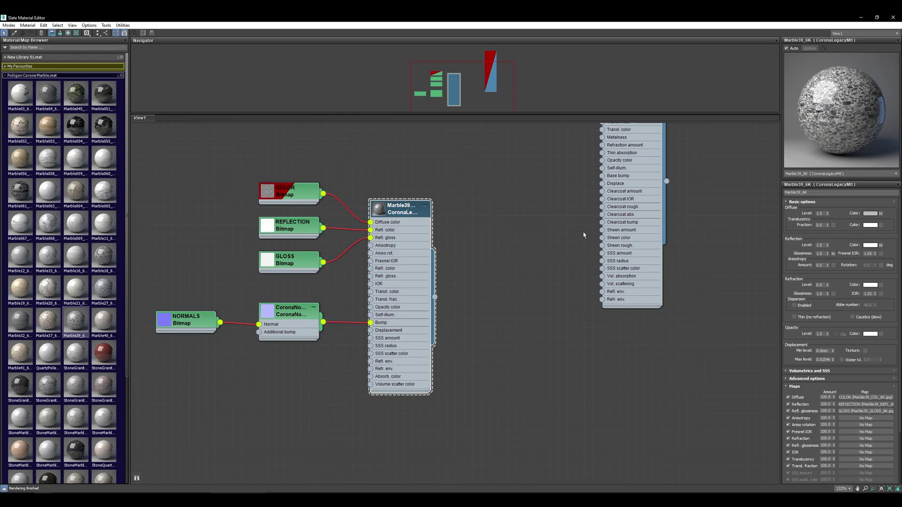
# - Set the docked material preview to Follow Current Selection
pyautogui.moveTo(469, 234); pyautogui.dragTo(500, 246, button='middle')
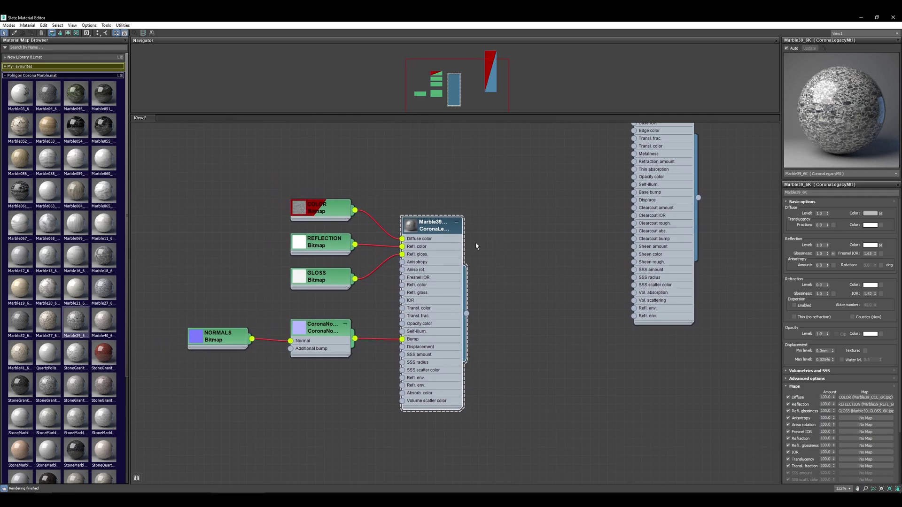
pyautogui.scroll(1, 380, 202)
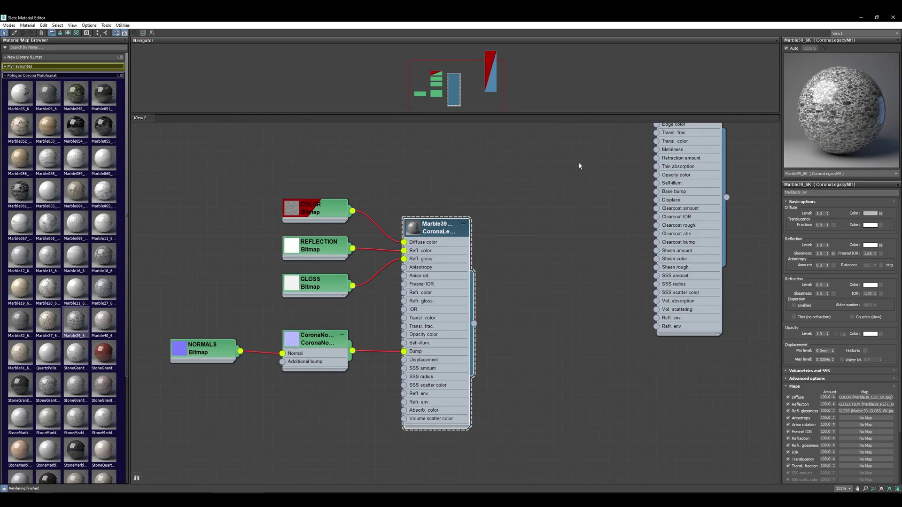
pyautogui.moveTo(496, 159); pyautogui.dragTo(544, 165, button='middle')
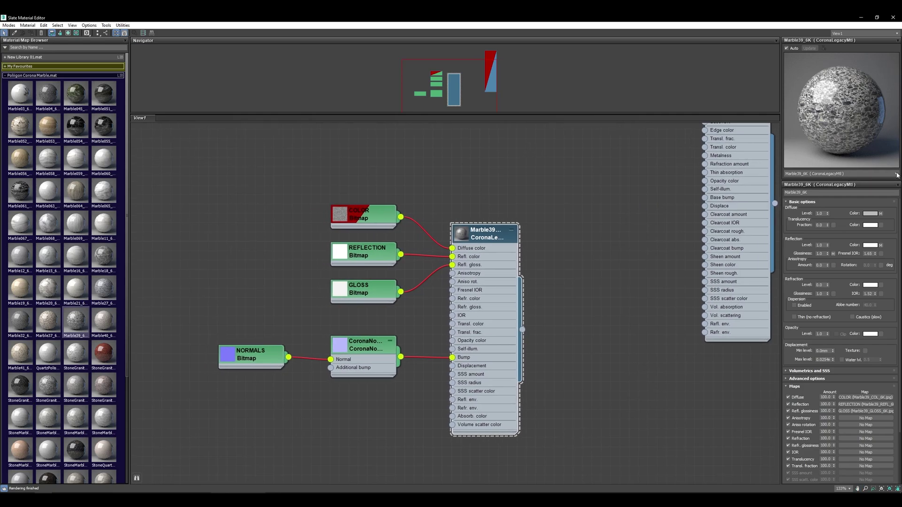
pyautogui.click(897, 174)
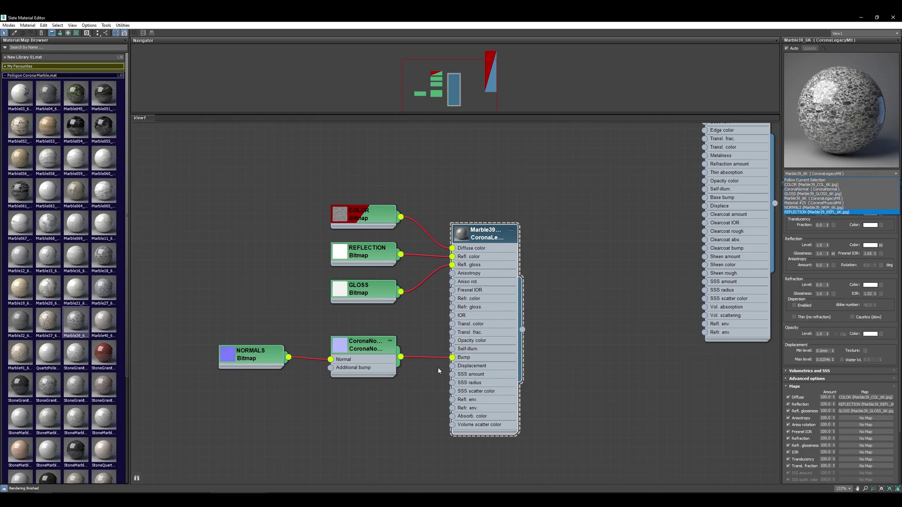
pyautogui.click(820, 182)
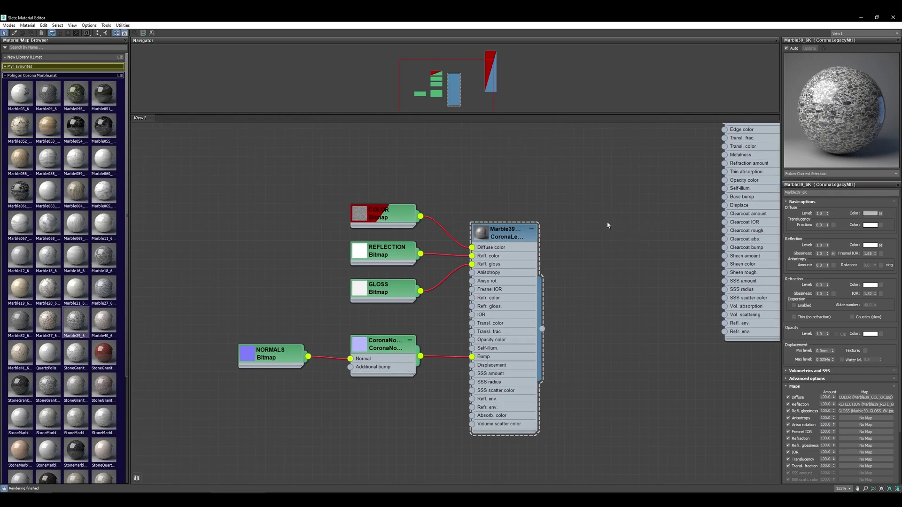
# - Show the COLOR bitmap of Marble39_6K in the preview and move its node farther away from the material
pyautogui.doubleClick(412, 218)
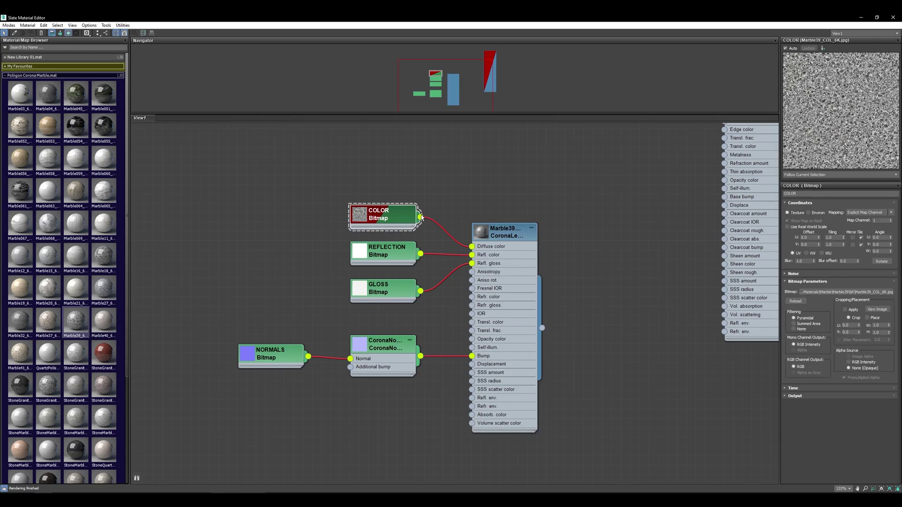
pyautogui.moveTo(385, 218); pyautogui.dragTo(266, 197)
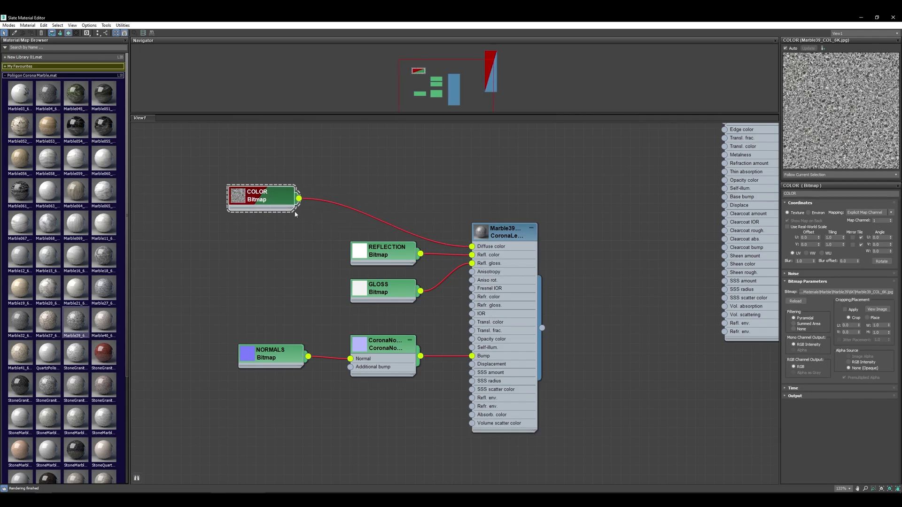
pyautogui.click(292, 262)
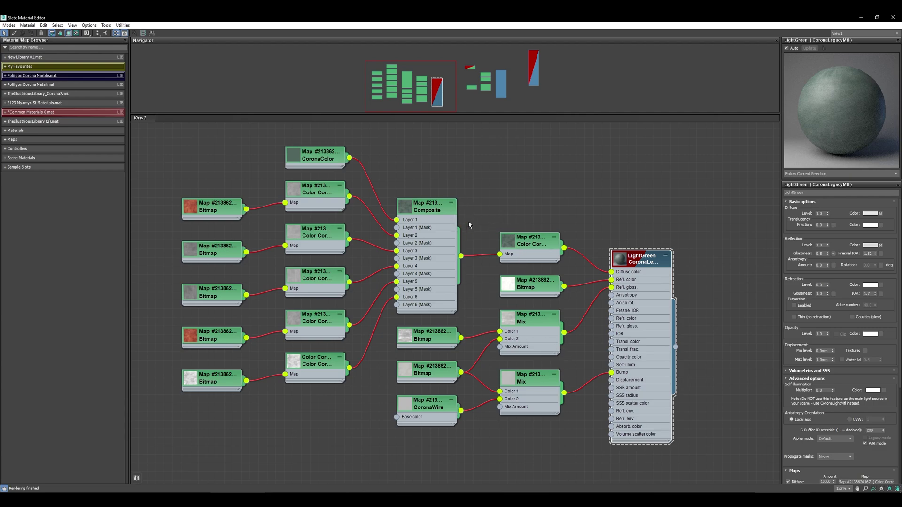
# - Preview the Composite map in the LightGreen material's network and examine the maps feeding its layers
pyautogui.scroll(3, 458, 197)
pyautogui.click(433, 214)
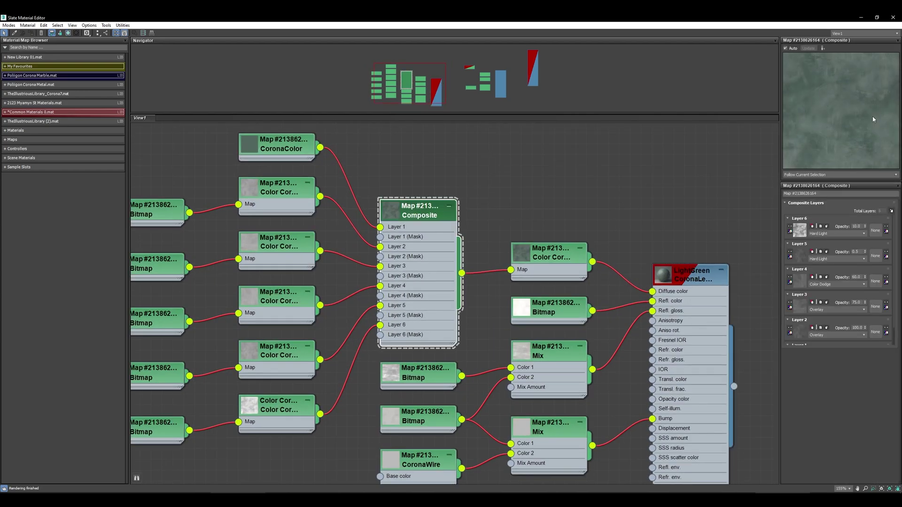
pyautogui.moveTo(489, 188); pyautogui.dragTo(528, 192, button='middle')
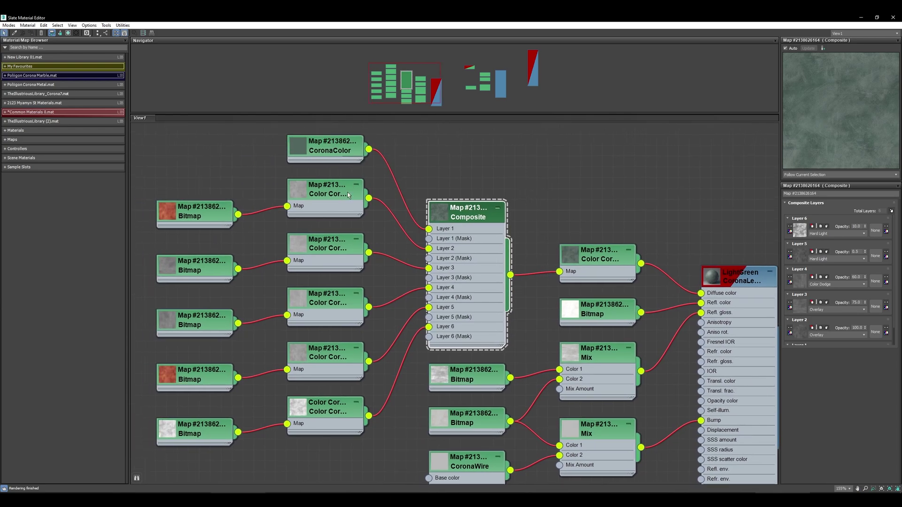
pyautogui.moveTo(396, 310); pyautogui.dragTo(319, 294, button='middle')
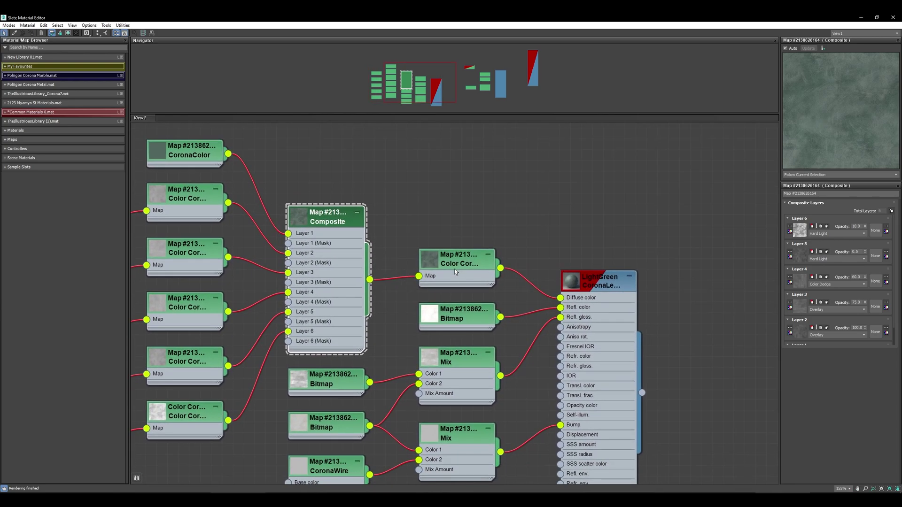
# - Set the saturation to -100 on the Color Correction map between the Composite map and LightGreen's diffuse color
pyautogui.click(449, 283)
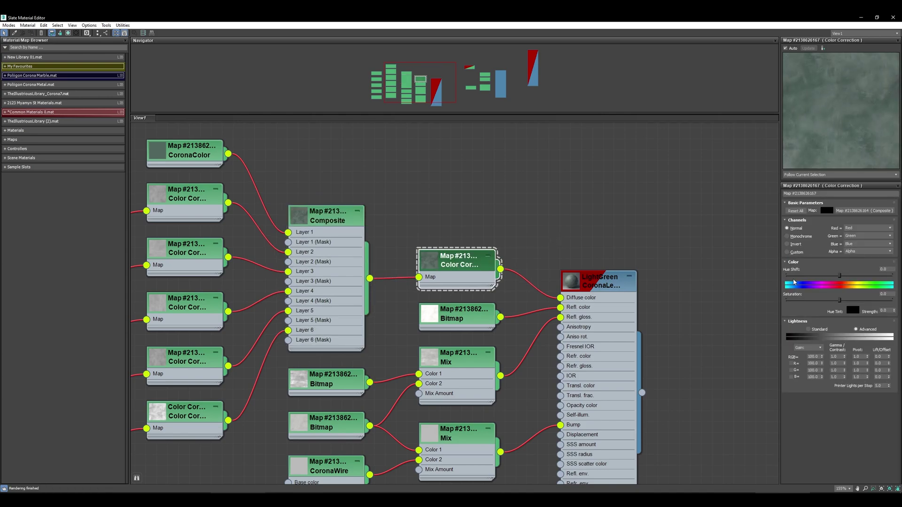
pyautogui.moveTo(839, 300); pyautogui.dragTo(786, 299)
pyautogui.moveTo(538, 195)
pyautogui.mouseDown(button='middle')
pyautogui.moveTo(592, 191)
pyautogui.moveTo(563, 185)
pyautogui.moveTo(551, 159)
pyautogui.moveTo(539, 196)
pyautogui.moveTo(547, 207)
pyautogui.mouseUp(button='middle')
pyautogui.moveTo(422, 211); pyautogui.dragTo(435, 234, button='middle')
pyautogui.moveTo(344, 219); pyautogui.dragTo(411, 243, button='middle')
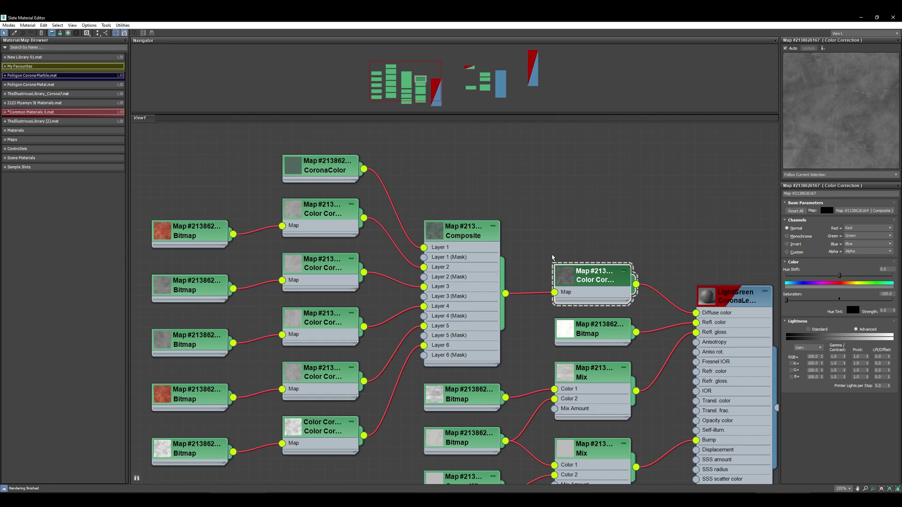
# - Preview the Composite map and the Bitmap below it to compare them with the desaturated map
pyautogui.click(477, 288)
pyautogui.doubleClick(483, 260)
pyautogui.moveTo(515, 236); pyautogui.dragTo(507, 167, button='middle')
pyautogui.doubleClick(455, 334)
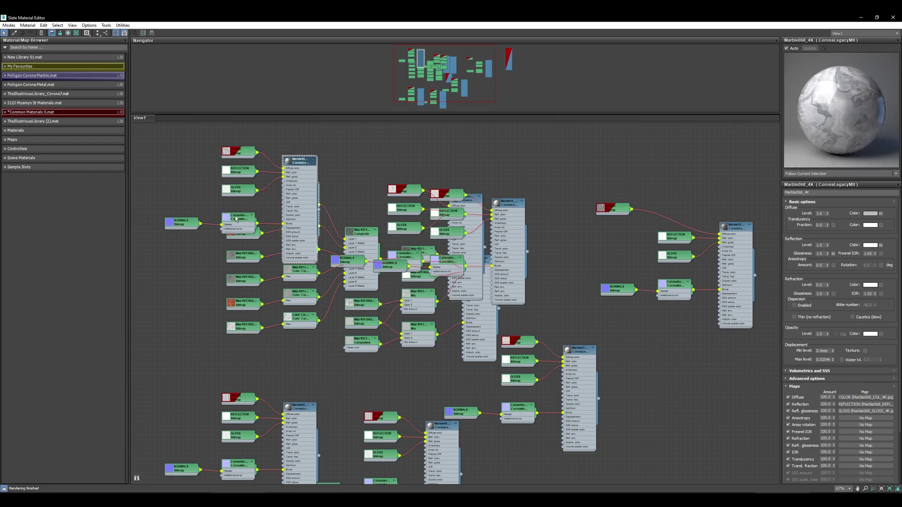
# - Lay out all nodes in the view vertically and check the resulting arrangement
pyautogui.click(98, 34)
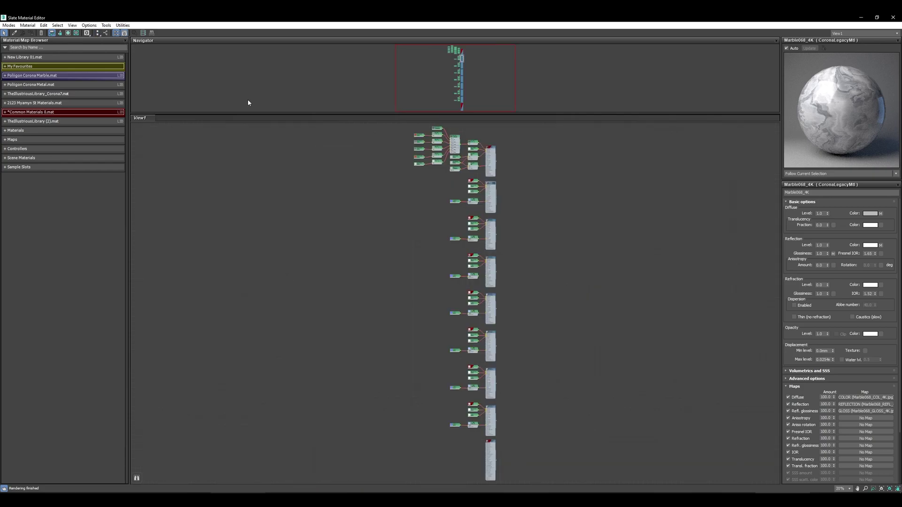
pyautogui.scroll(8, 529, 232)
pyautogui.scroll(-3, 547, 361)
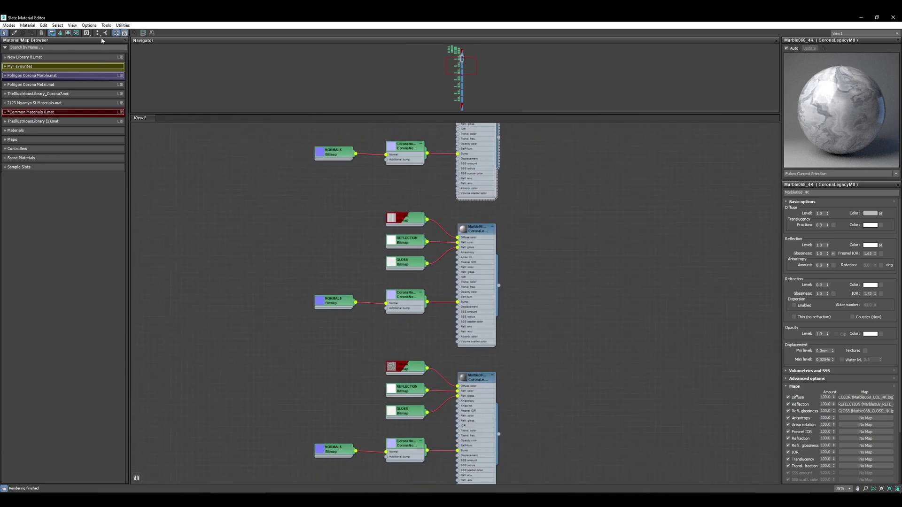
pyautogui.moveTo(99, 34)
pyautogui.mouseDown()
pyautogui.moveTo(101, 51)
pyautogui.moveTo(99, 42)
pyautogui.mouseUp()
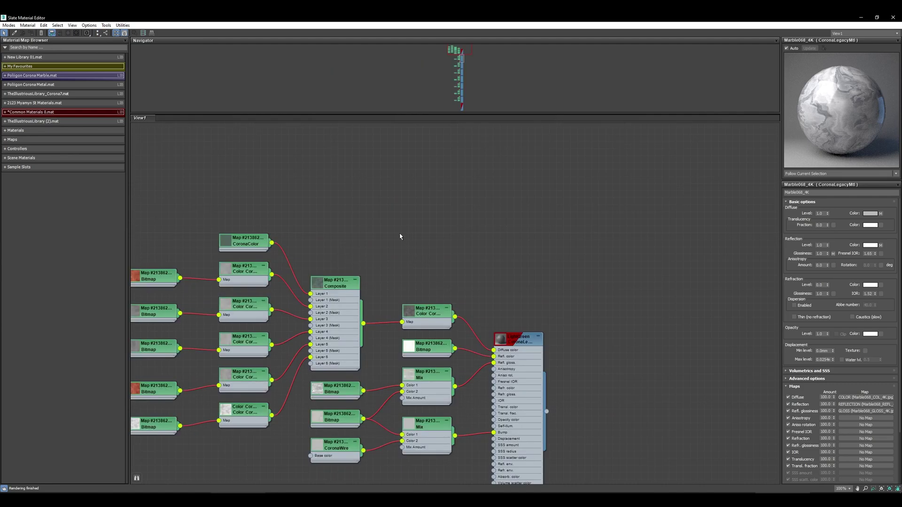
# - Add a new CoronaPhysicalMtl to the view and position it above the LightGreen material
pyautogui.rightClick(505, 161)
pyautogui.moveTo(555, 225)
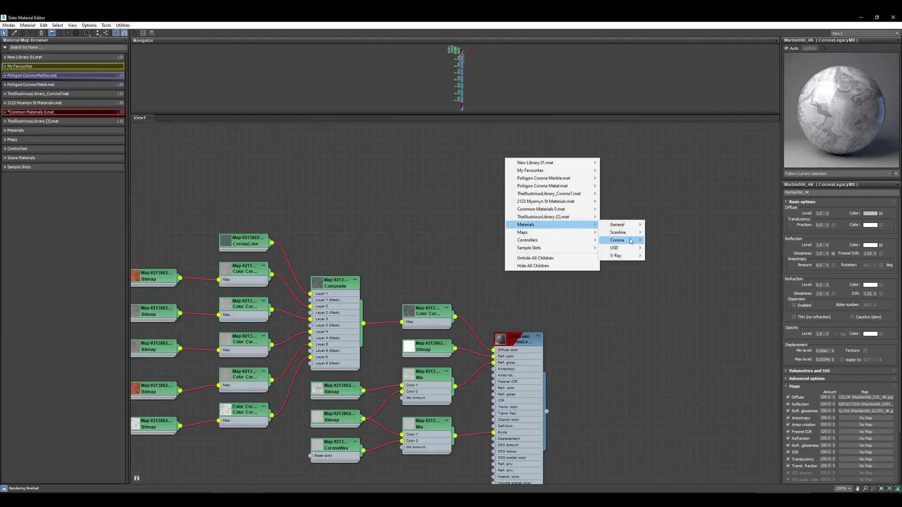
pyautogui.moveTo(629, 240)
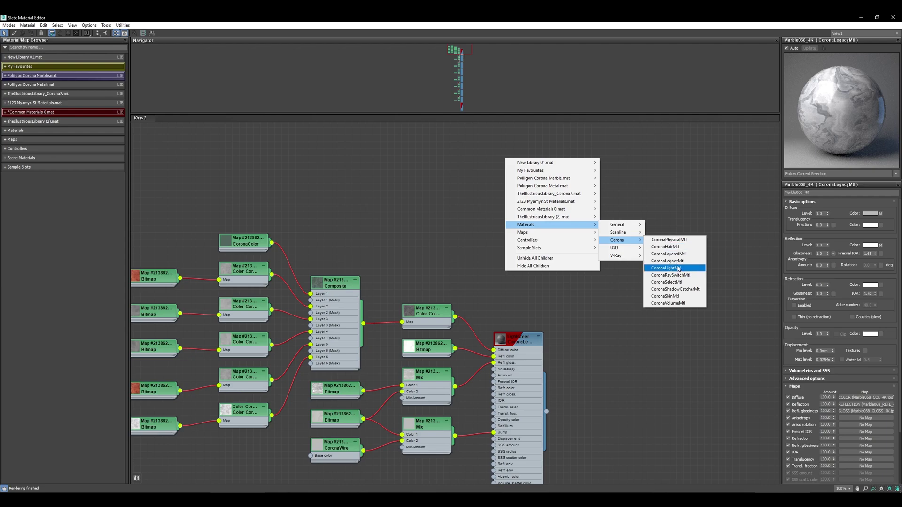
pyautogui.click(669, 239)
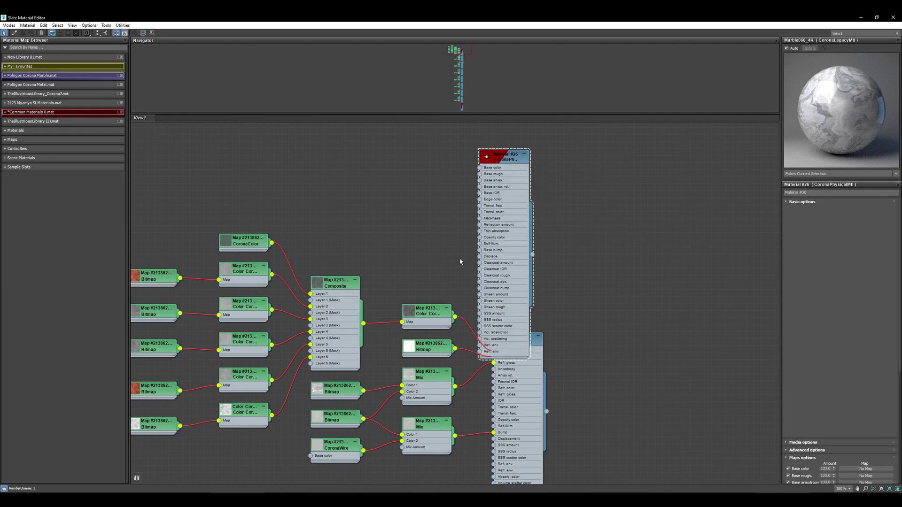
pyautogui.moveTo(520, 247); pyautogui.dragTo(533, 204)
pyautogui.moveTo(408, 229); pyautogui.dragTo(421, 270, button='middle')
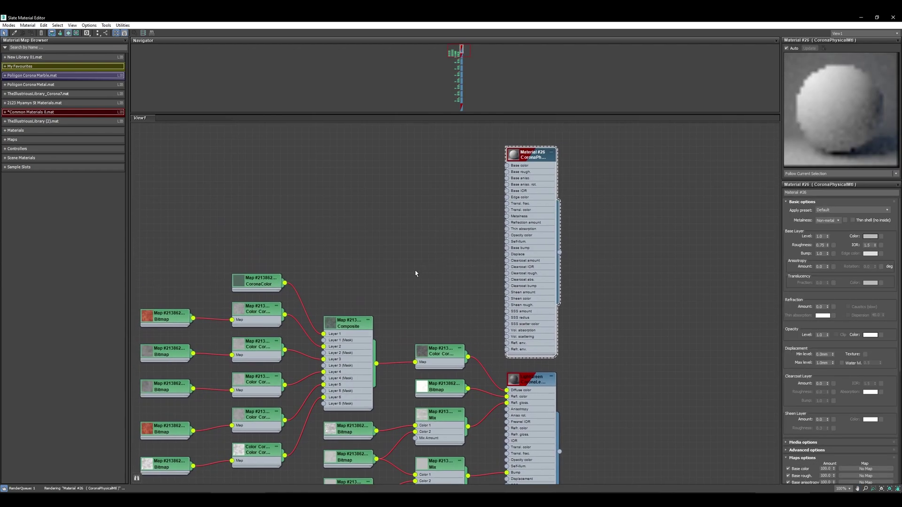
pyautogui.scroll(-1, 403, 273)
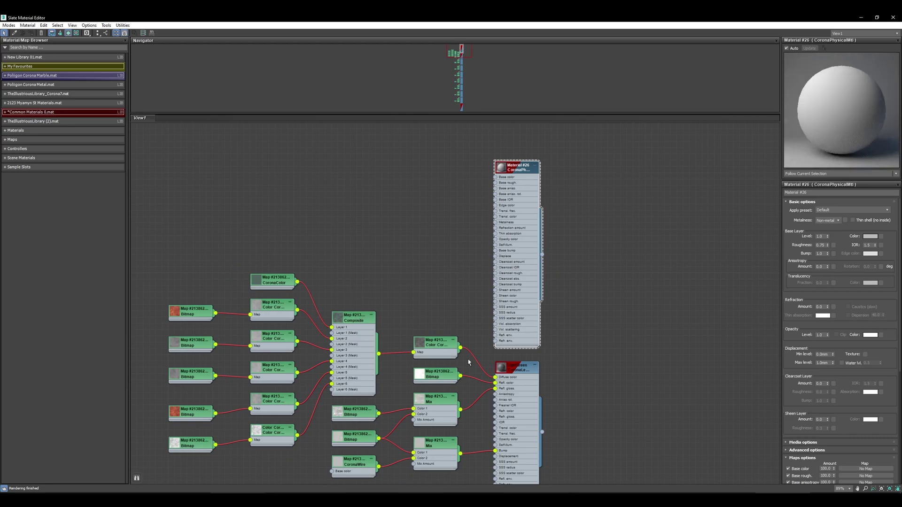
# - Move the Composite map together with its input maps away from the Color Correction node to free up space
pyautogui.moveTo(440, 351); pyautogui.dragTo(425, 270, button='middle')
pyautogui.moveTo(371, 252); pyautogui.dragTo(342, 316, button='middle')
pyautogui.scroll(1, 342, 312)
pyautogui.moveTo(302, 349); pyautogui.dragTo(259, 320)
pyautogui.moveTo(309, 312); pyautogui.dragTo(386, 335, button='middle')
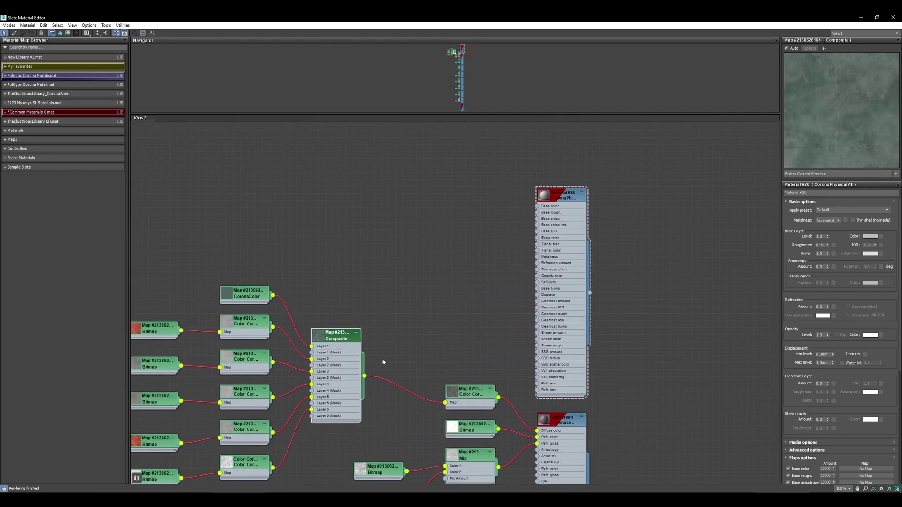
# - Connect the Composite map's output to the Base color input of the new CoronaPhysicalMtl as well
pyautogui.moveTo(365, 378); pyautogui.dragTo(538, 209)
pyautogui.moveTo(379, 335); pyautogui.dragTo(443, 236, button='middle')
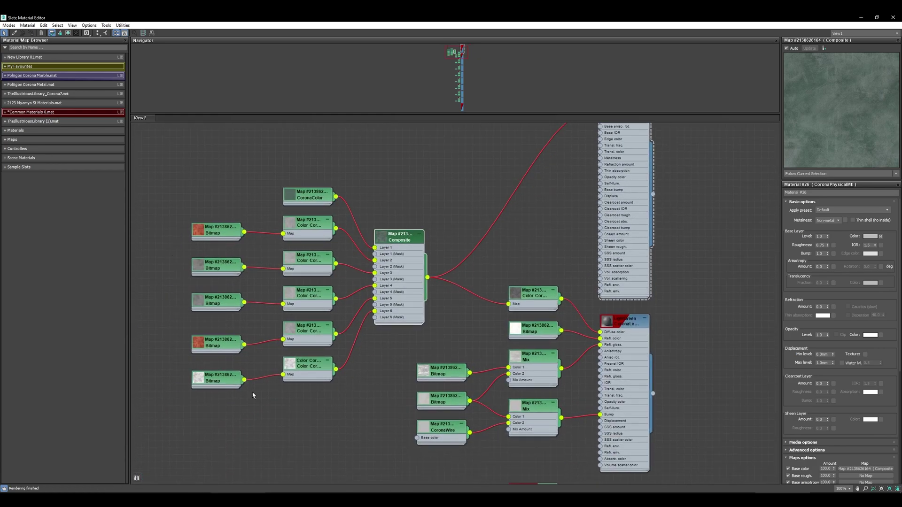
pyautogui.scroll(-2, 423, 313)
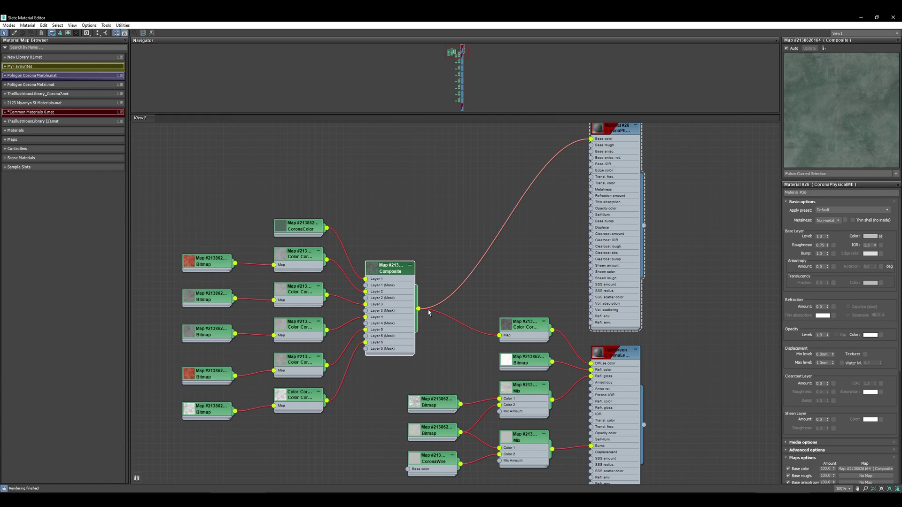
pyautogui.moveTo(429, 313); pyautogui.dragTo(404, 343, button='middle')
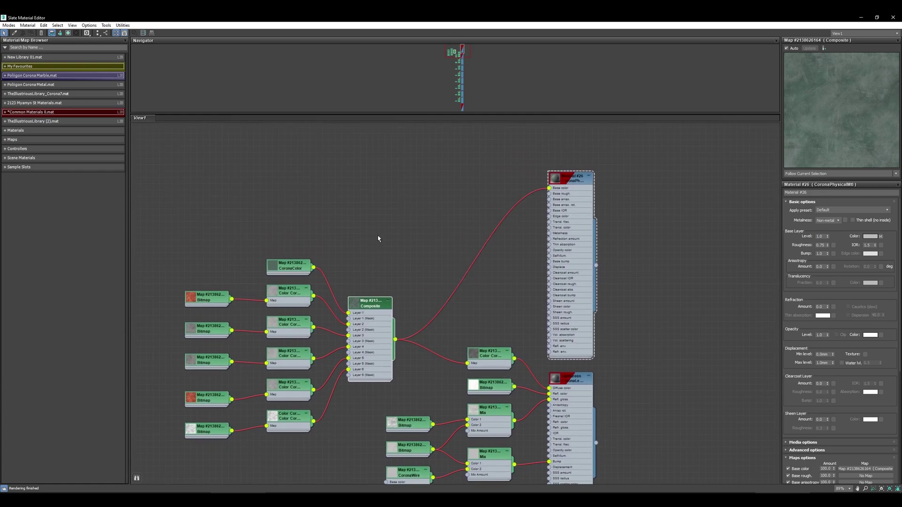
# - Duplicate the Composite map together with all its input maps and place the copy above the original tree
pyautogui.moveTo(378, 239); pyautogui.dragTo(401, 207, button='middle')
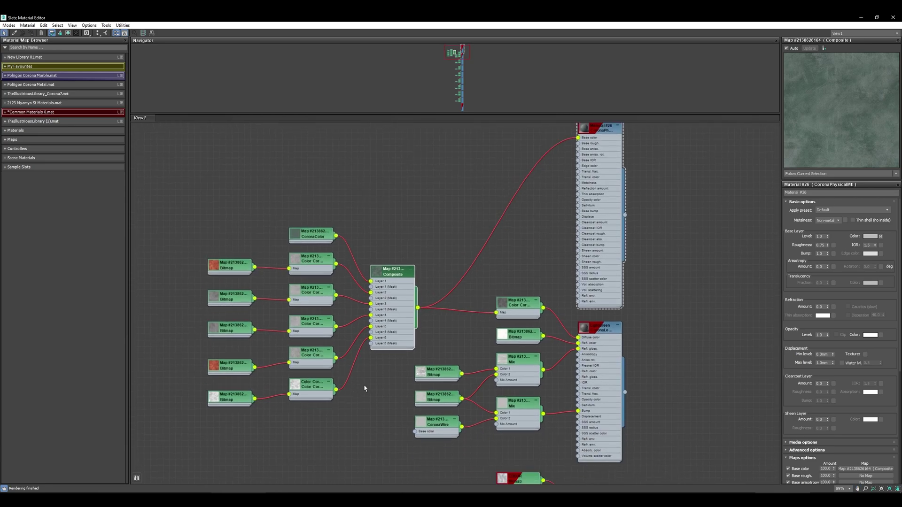
pyautogui.moveTo(387, 443); pyautogui.dragTo(197, 218)
pyautogui.moveTo(383, 267); pyautogui.dragTo(363, 314, button='middle')
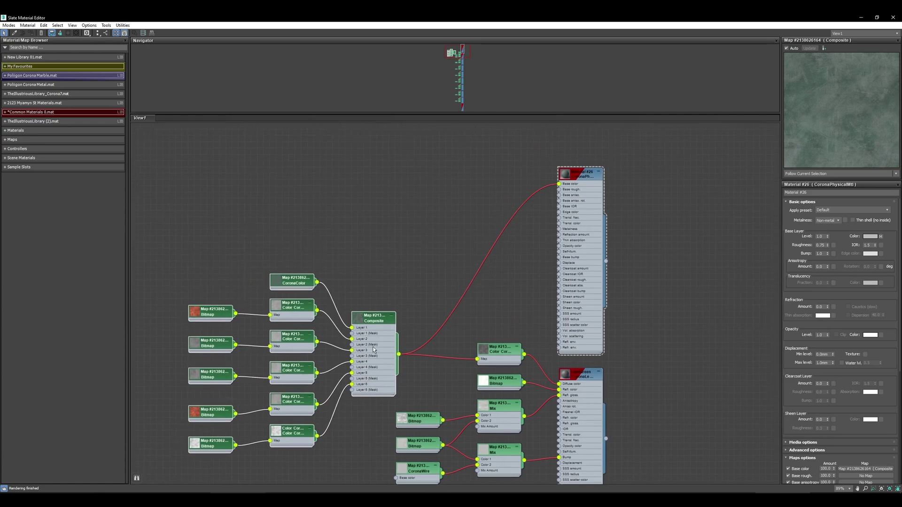
pyautogui.keyDown('shift'); pyautogui.moveTo(377, 364); pyautogui.dragTo(377, 168); pyautogui.keyUp('shift')
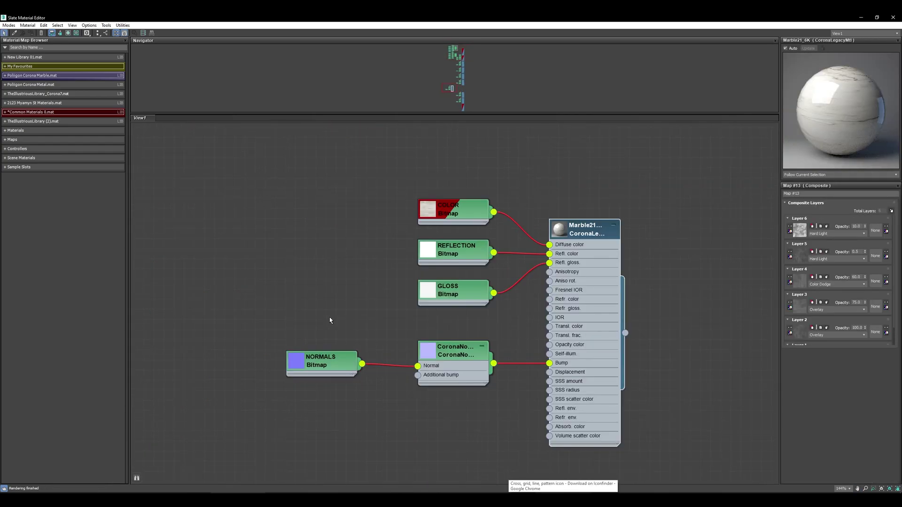
pyautogui.moveTo(330, 320); pyautogui.dragTo(313, 292, button='middle')
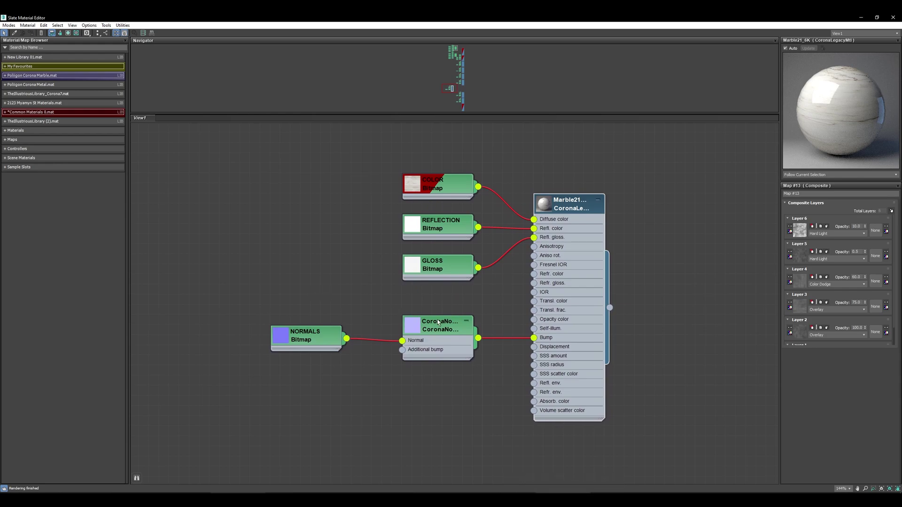
# - Move the Marble21 material's CoronaNormal branch and GLOSS bitmap lower to open up space between its maps
pyautogui.moveTo(443, 333); pyautogui.dragTo(443, 385)
pyautogui.moveTo(435, 274); pyautogui.dragTo(436, 294)
# - Examine the Float Controller types available in the browser's Controllers group, and collapse the group again
pyautogui.click(24, 148)
pyautogui.click(33, 156)
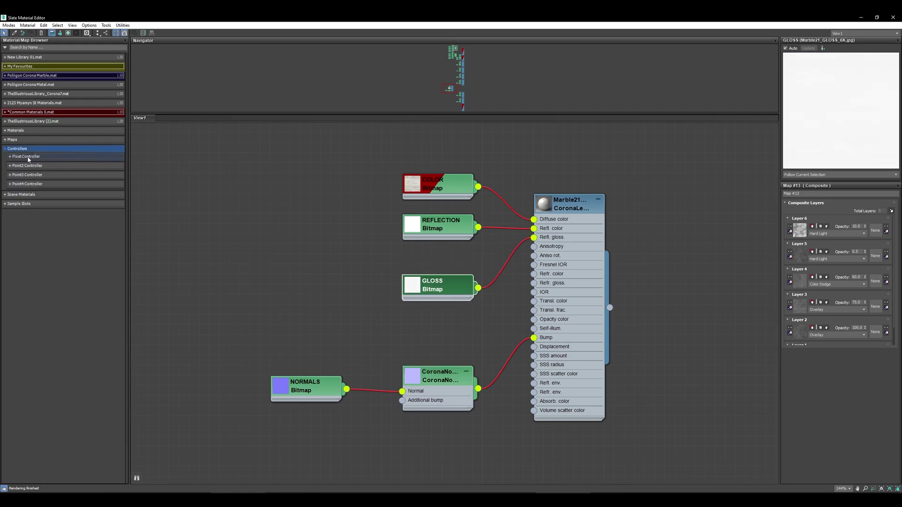
pyautogui.click(9, 156)
pyautogui.click(5, 149)
# - Space the GLOSS, REFLECTION and COLOR bitmaps evenly above the CoronaNormal node and open the COLOR bitmap's parameters
pyautogui.moveTo(440, 285); pyautogui.dragTo(441, 313)
pyautogui.moveTo(441, 230); pyautogui.dragTo(433, 254)
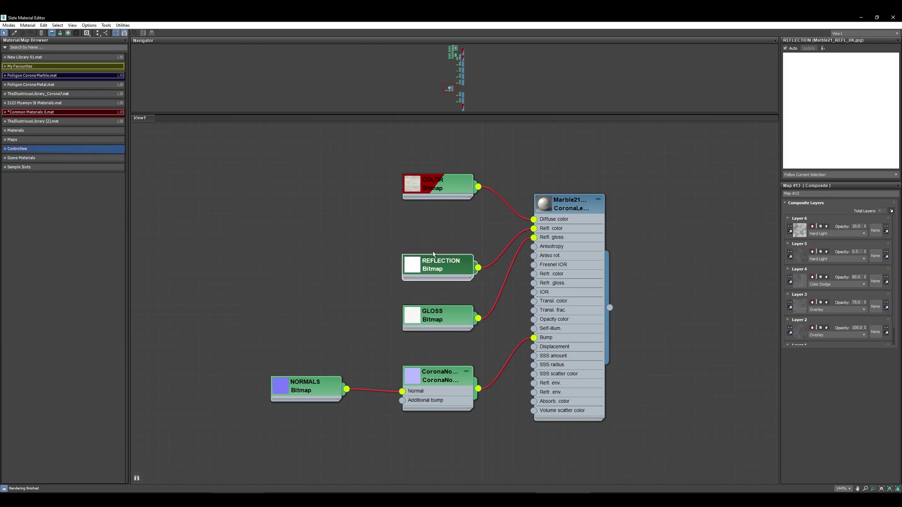
pyautogui.moveTo(433, 254); pyautogui.dragTo(435, 281, button='middle')
pyautogui.moveTo(442, 220); pyautogui.dragTo(440, 246)
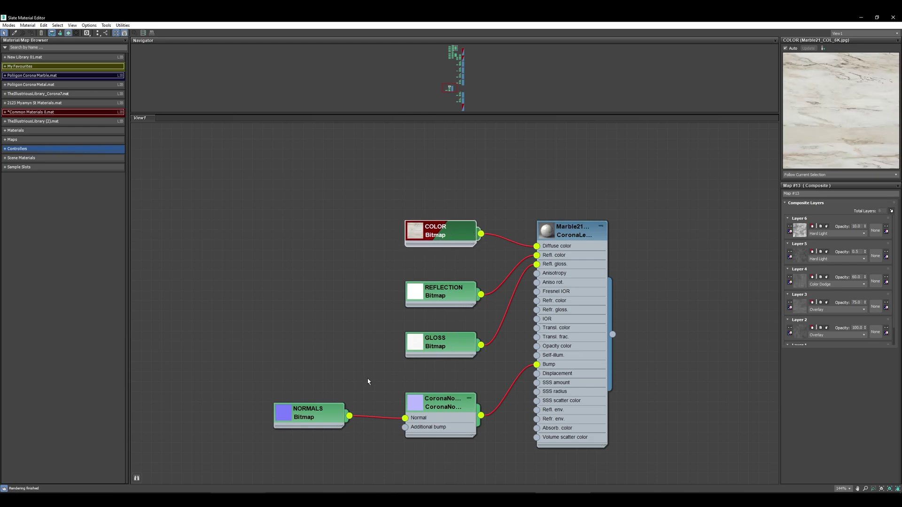
pyautogui.doubleClick(451, 235)
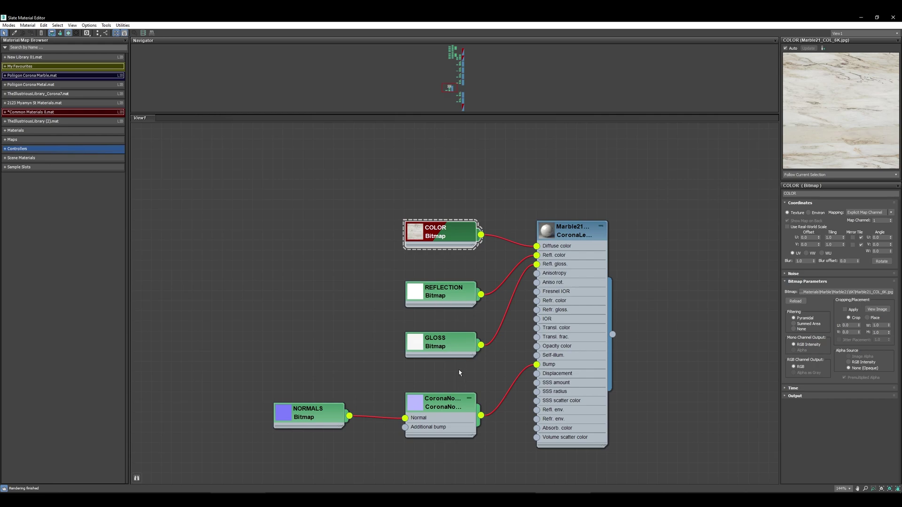
# - Move the COLOR bitmap up and away from the Marble21 material's other maps
pyautogui.moveTo(398, 317); pyautogui.dragTo(479, 372, button='middle')
pyautogui.moveTo(527, 298); pyautogui.dragTo(455, 194)
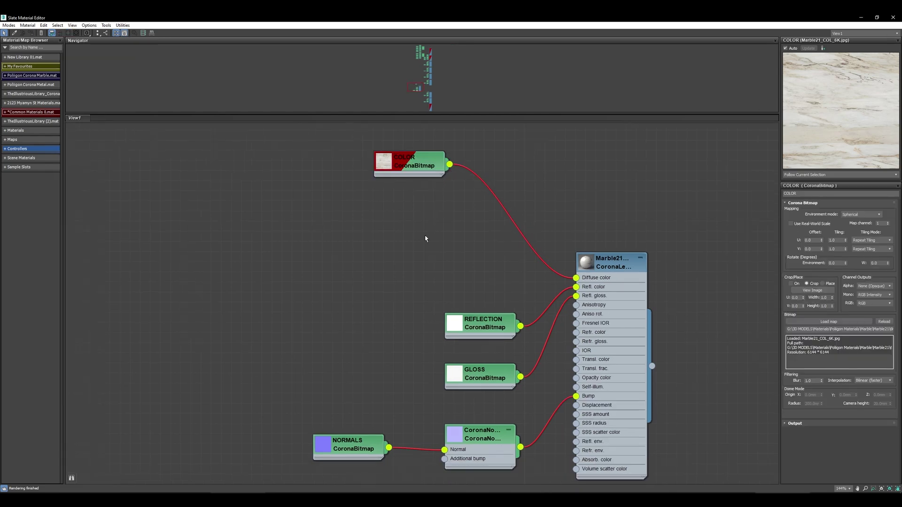
pyautogui.moveTo(421, 174); pyautogui.dragTo(372, 164)
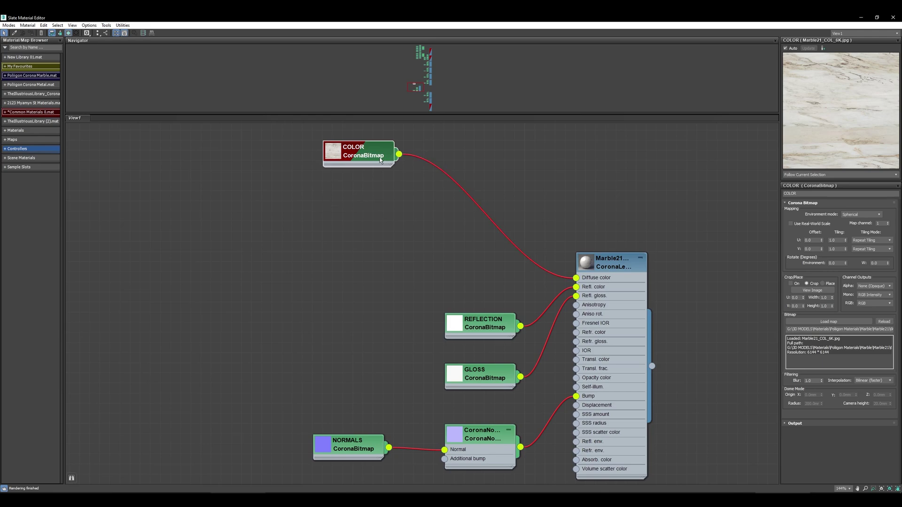
# - Show and expand all additional parameters of the COLOR CoronaBitmap and position the enlarged node clear of its neighbours
pyautogui.rightClick(367, 150)
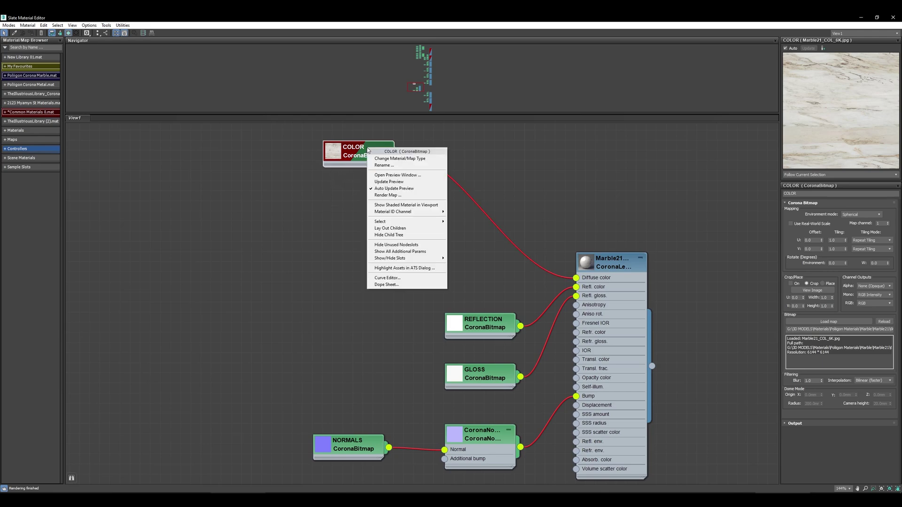
pyautogui.click(425, 254)
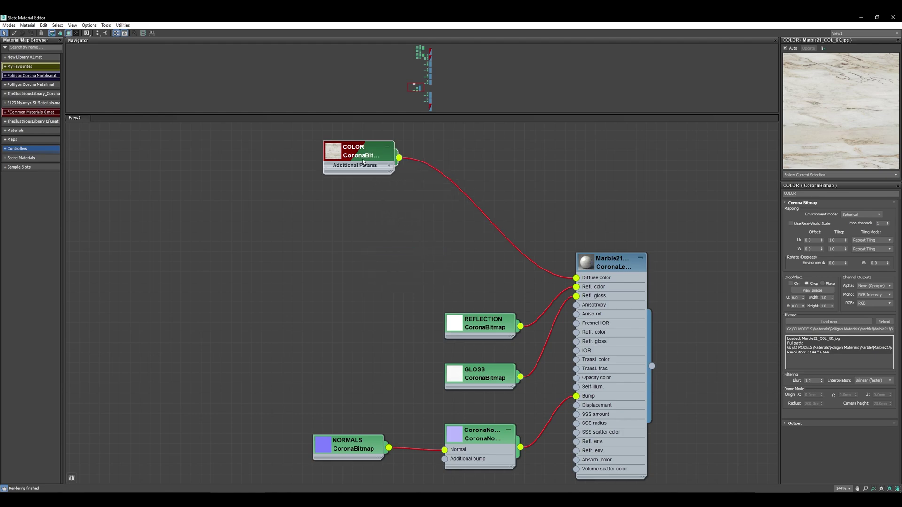
pyautogui.click(390, 167)
pyautogui.moveTo(418, 158); pyautogui.dragTo(296, 138)
pyautogui.moveTo(271, 175); pyautogui.dragTo(400, 193, button='middle')
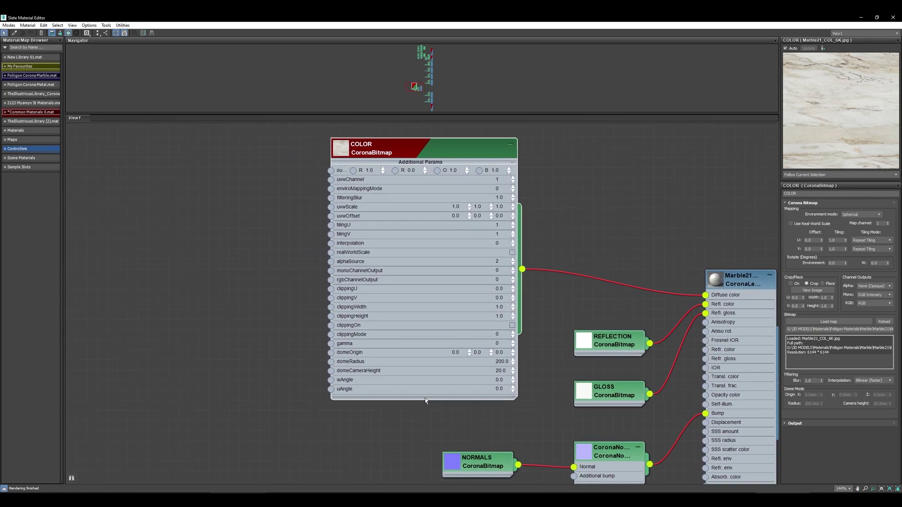
pyautogui.moveTo(453, 379); pyautogui.dragTo(427, 385, button='middle')
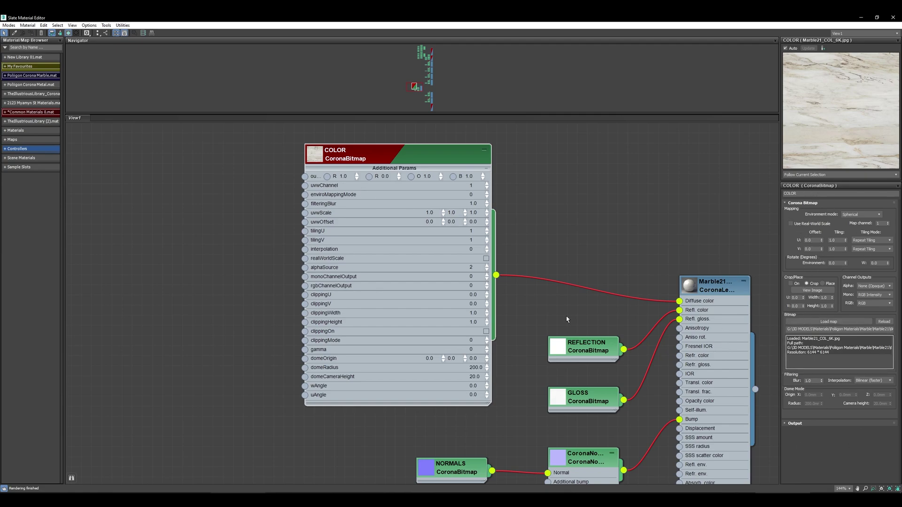
pyautogui.moveTo(550, 257); pyautogui.dragTo(539, 337, button='middle')
pyautogui.moveTo(394, 235); pyautogui.dragTo(396, 155)
# - Enable real-world scale on the COLOR bitmap and set both its width and height size to 1000 mm
pyautogui.click(835, 249)
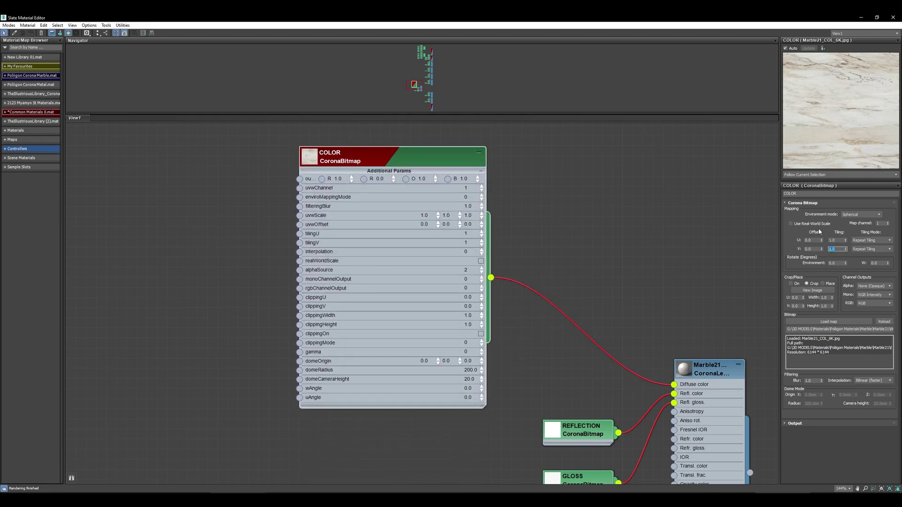
pyautogui.click(805, 225)
pyautogui.click(840, 240)
pyautogui.write('1000')
pyautogui.press('Tab')
pyautogui.write('1000')
pyautogui.press('Return')
# - Create a Bezier Point3 controller wired to the COLOR bitmap's uvwScale input
pyautogui.moveTo(530, 285); pyautogui.dragTo(553, 293, button='middle')
pyautogui.moveTo(435, 177); pyautogui.dragTo(488, 135)
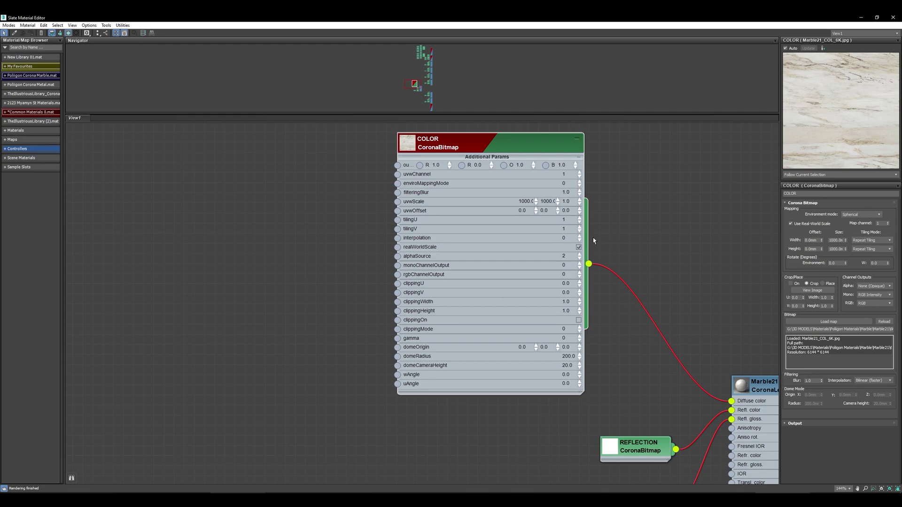
pyautogui.moveTo(633, 359); pyautogui.dragTo(628, 342, button='middle')
pyautogui.moveTo(449, 179); pyautogui.dragTo(446, 225, button='middle')
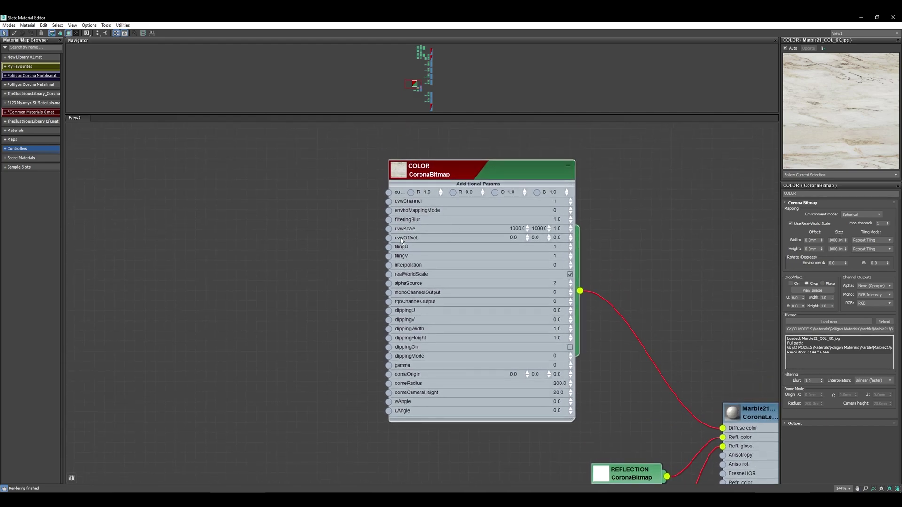
pyautogui.moveTo(389, 231); pyautogui.dragTo(219, 327)
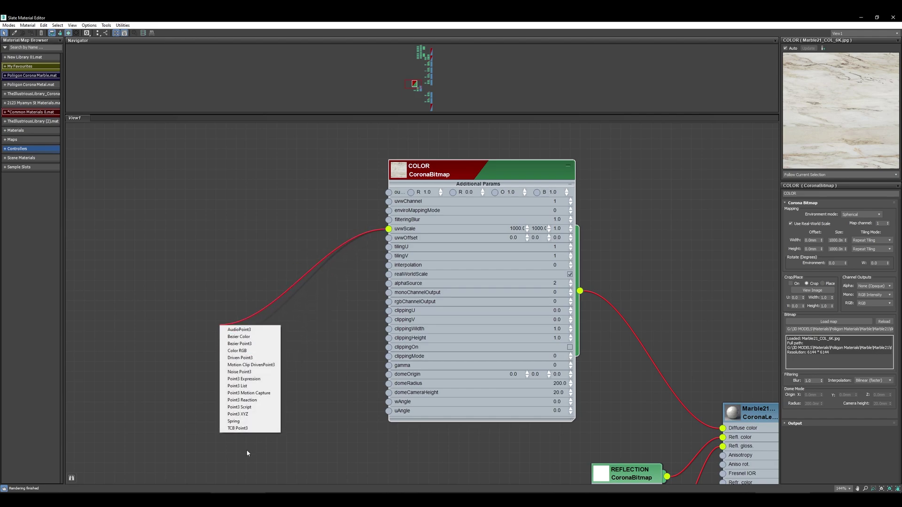
pyautogui.click(265, 345)
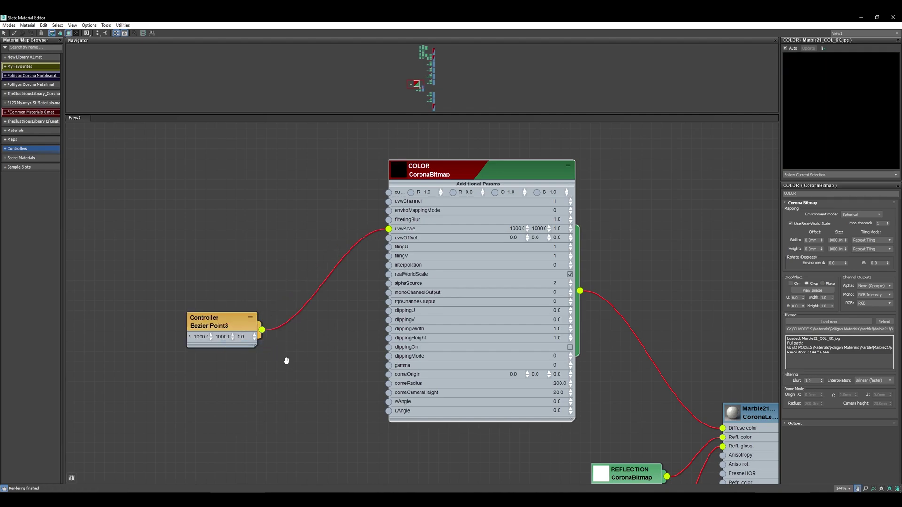
# - Move the REFLECTION bitmap below the COLOR bitmap, then show and expand all its additional parameters
pyautogui.scroll(-3, 288, 362)
pyautogui.moveTo(377, 359); pyautogui.dragTo(362, 309, button='middle')
pyautogui.moveTo(533, 326); pyautogui.dragTo(385, 311)
pyautogui.rightClick(386, 313)
pyautogui.click(423, 416)
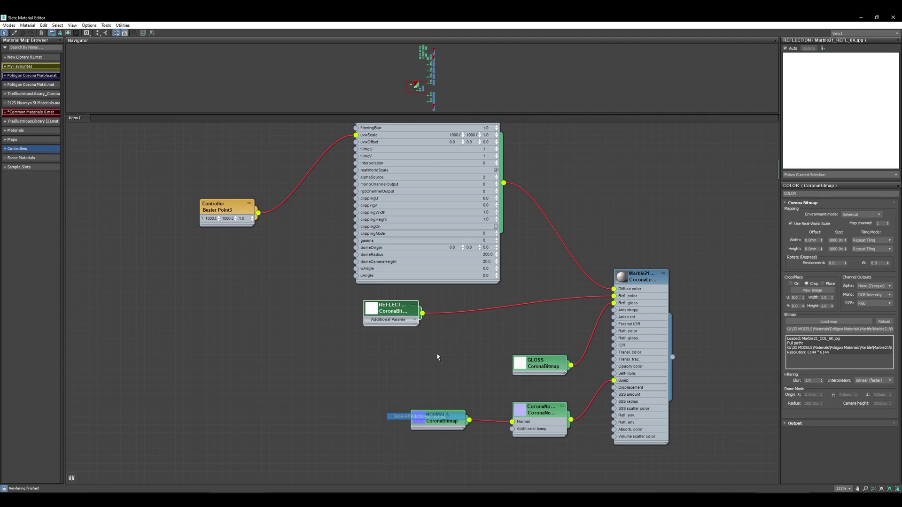
pyautogui.doubleClick(404, 321)
# - Make room beneath the REFLECTION bitmap, move the GLOSS bitmap there and expand all its additional parameters
pyautogui.scroll(-2, 507, 347)
pyautogui.moveTo(521, 367); pyautogui.dragTo(525, 261, button='middle')
pyautogui.moveTo(535, 288); pyautogui.dragTo(533, 423)
pyautogui.moveTo(543, 200); pyautogui.dragTo(430, 305)
pyautogui.rightClick(544, 310)
pyautogui.click(581, 413)
pyautogui.doubleClick(424, 315)
# - Move the NORMALS bitmap below the GLOSS bitmap and expand all its additional parameters
pyautogui.moveTo(539, 296); pyautogui.dragTo(543, 415)
pyautogui.rightClick(468, 422)
pyautogui.click(505, 385)
pyautogui.moveTo(464, 364); pyautogui.dragTo(379, 361)
pyautogui.doubleClick(380, 370)
# - Arrange the expanded bitmap nodes in a column, with REFLECTION aligned directly beneath COLOR
pyautogui.moveTo(541, 357); pyautogui.dragTo(560, 342)
pyautogui.moveTo(386, 285); pyautogui.dragTo(400, 372, button='middle')
pyautogui.scroll(-1, 402, 306)
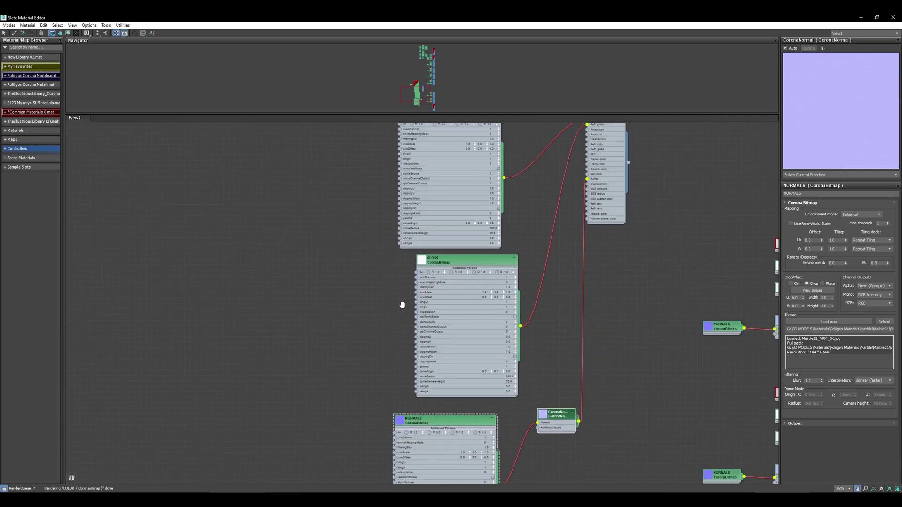
pyautogui.moveTo(403, 306); pyautogui.dragTo(398, 391, button='middle')
pyautogui.moveTo(382, 297); pyautogui.dragTo(371, 375, button='middle')
pyautogui.scroll(3, 367, 255)
pyautogui.moveTo(424, 282); pyautogui.dragTo(431, 282)
pyautogui.moveTo(352, 268); pyautogui.dragTo(339, 299, button='middle')
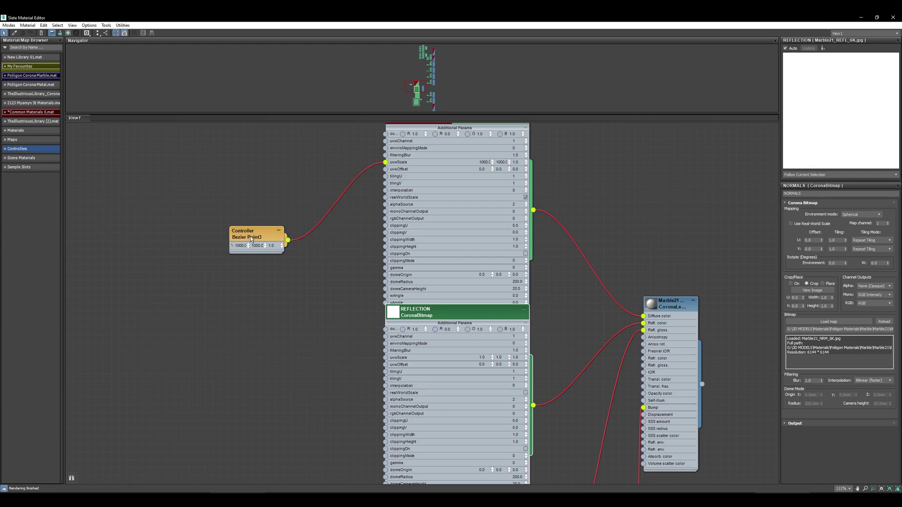
# - Connect the Bezier Point3 controller to the uvwScale inputs of the REFLECTION, GLOSS and NORMALS bitmaps
pyautogui.moveTo(269, 262); pyautogui.dragTo(271, 230, button='middle')
pyautogui.moveTo(288, 207); pyautogui.dragTo(387, 324)
pyautogui.moveTo(275, 200); pyautogui.dragTo(291, 427)
pyautogui.moveTo(307, 345); pyautogui.dragTo(330, 87, button='middle')
pyautogui.scroll(-1, 337, 209)
pyautogui.moveTo(328, 166); pyautogui.dragTo(416, 257)
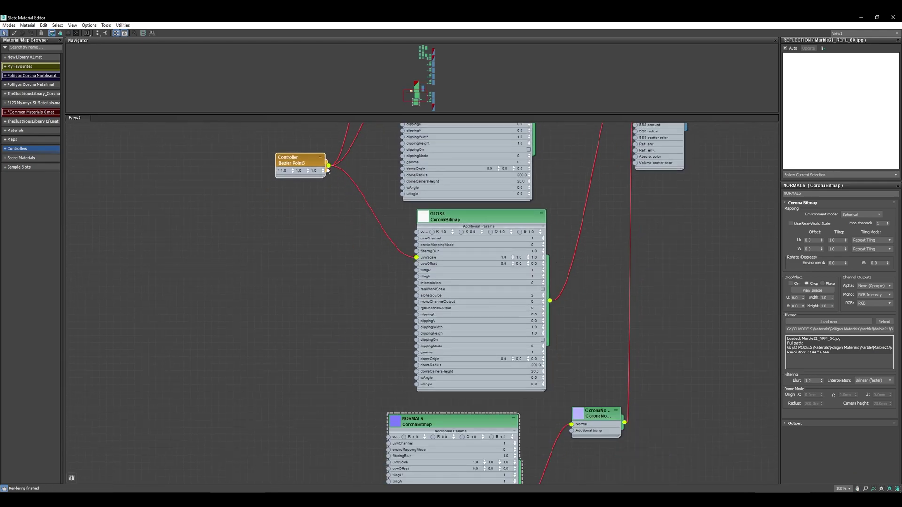
pyautogui.moveTo(343, 195); pyautogui.dragTo(388, 462)
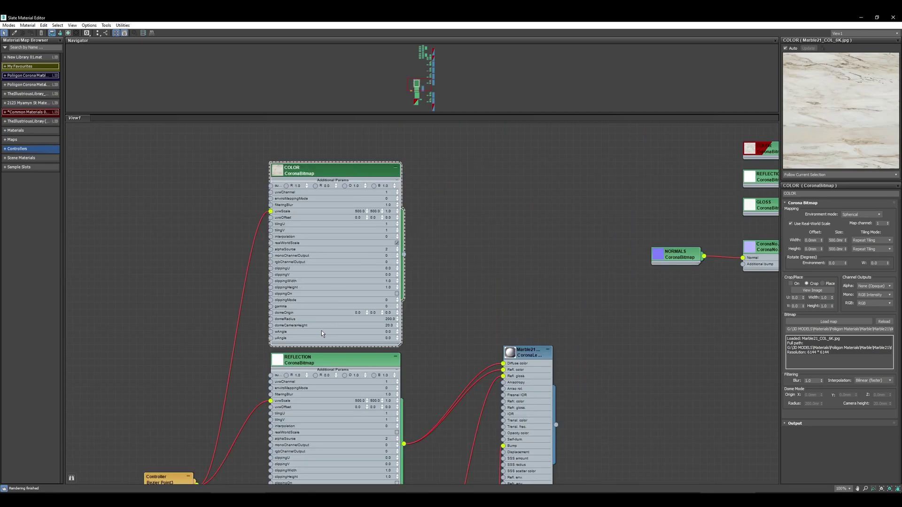
# - Open the REFLECTION bitmap's parameters and enable its realWorldScale option
pyautogui.moveTo(391, 364); pyautogui.dragTo(418, 299, button='middle')
pyautogui.moveTo(355, 210); pyautogui.dragTo(350, 229, button='middle')
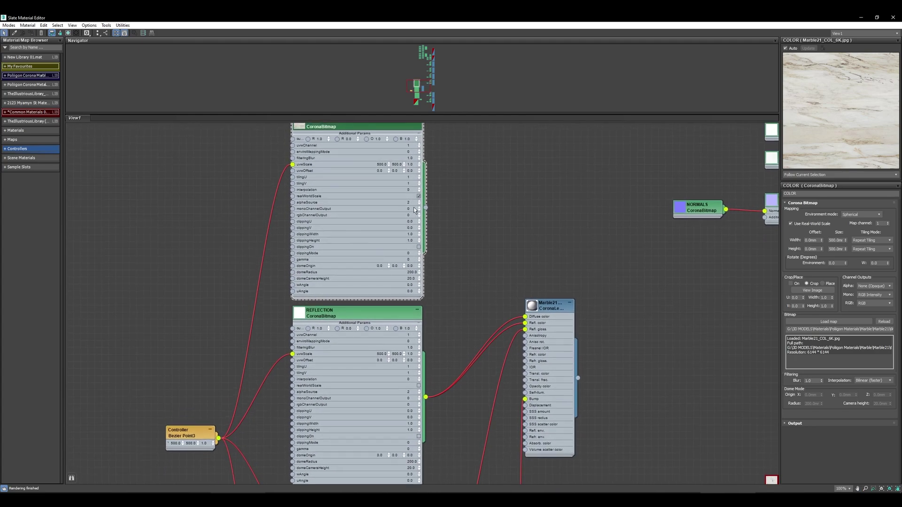
pyautogui.moveTo(415, 210); pyautogui.dragTo(414, 239, button='middle')
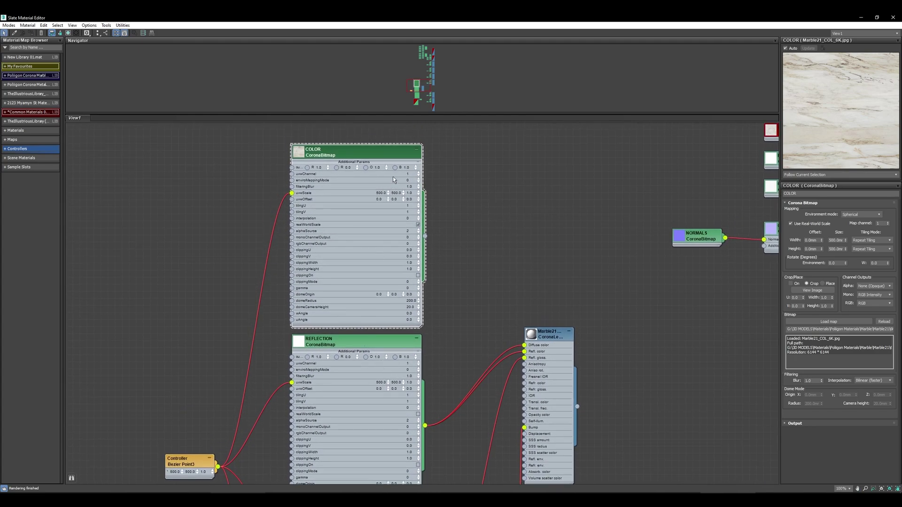
pyautogui.click(346, 355)
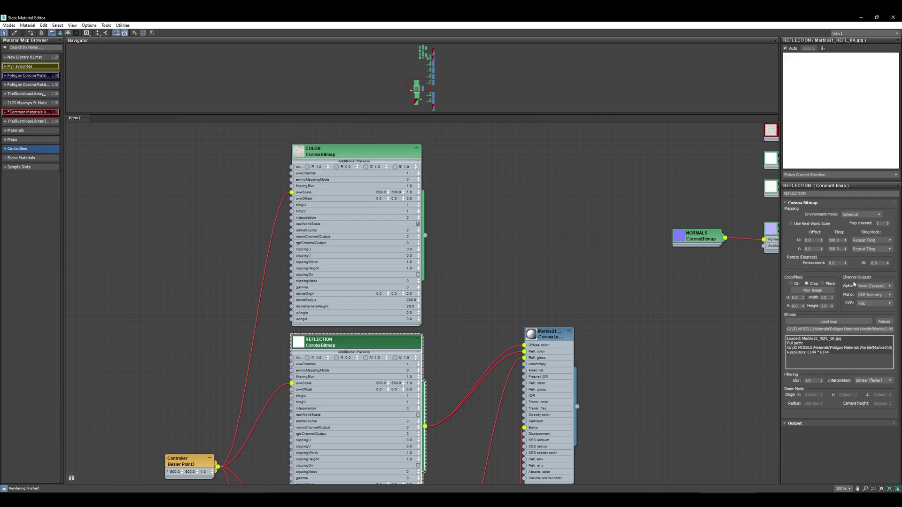
pyautogui.moveTo(514, 309); pyautogui.dragTo(522, 270, button='middle')
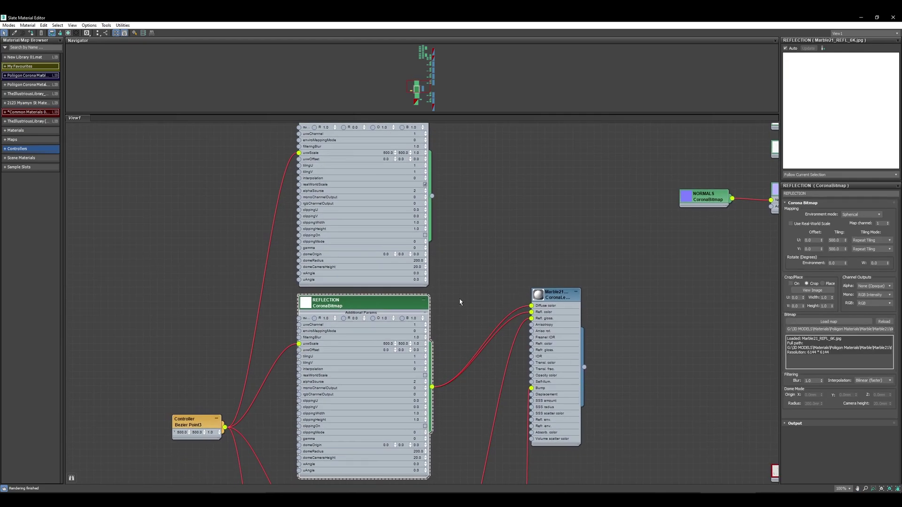
pyautogui.click(426, 376)
pyautogui.click(479, 287)
# - Enable the realWorldScale option on the GLOSS bitmap
pyautogui.moveTo(443, 286); pyautogui.dragTo(441, 317, button='middle')
pyautogui.moveTo(412, 433); pyautogui.dragTo(420, 263, button='middle')
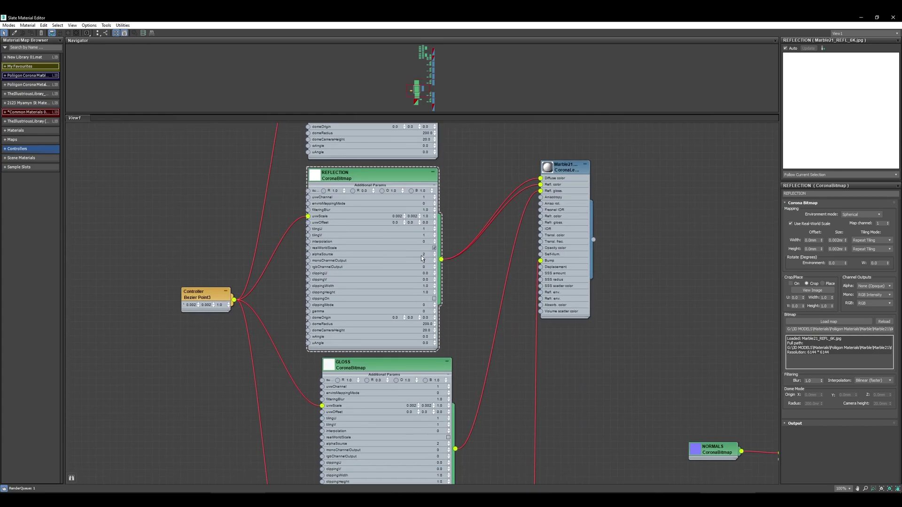
pyautogui.moveTo(434, 413); pyautogui.dragTo(435, 296, button='middle')
pyautogui.click(449, 323)
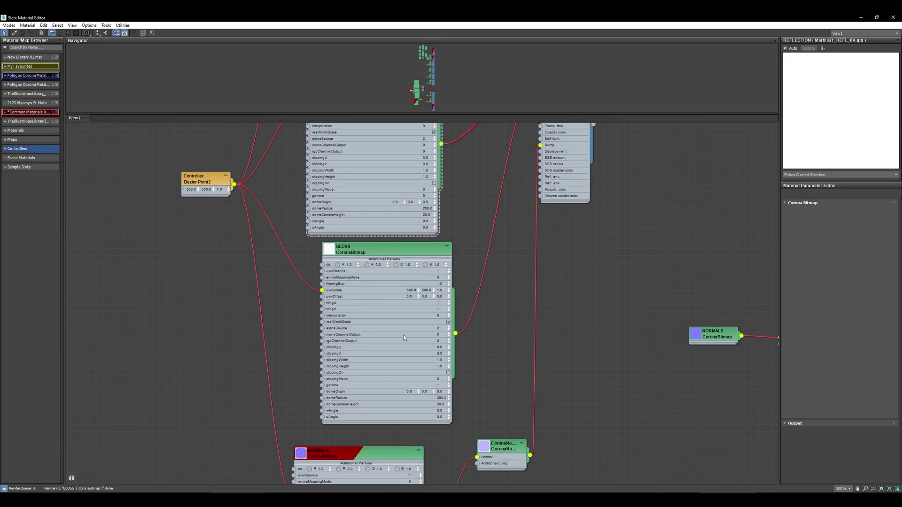
# - Create a Bezier Float controller on the GLOSS bitmap's realWorldScale input and connect it to REFLECTION's realWorldScale input too
pyautogui.moveTo(324, 346); pyautogui.dragTo(177, 298)
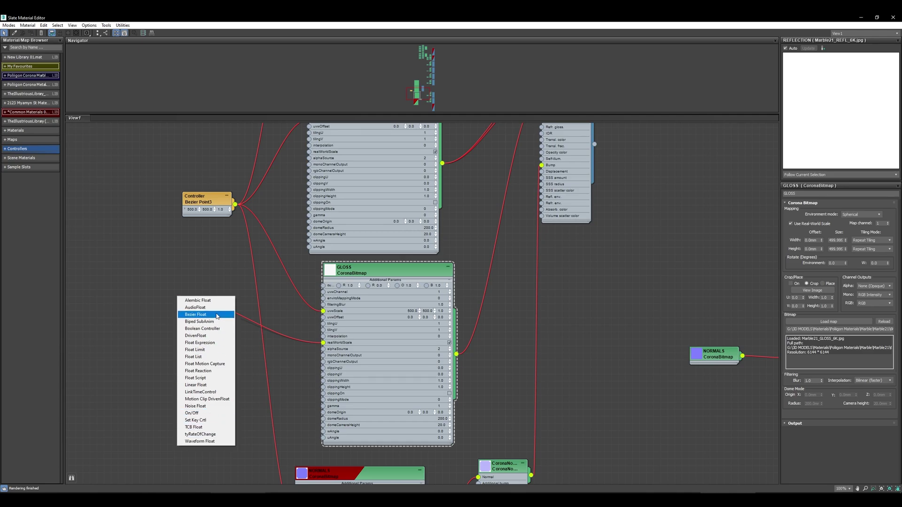
pyautogui.click(217, 316)
pyautogui.moveTo(211, 287); pyautogui.dragTo(210, 369, button='middle')
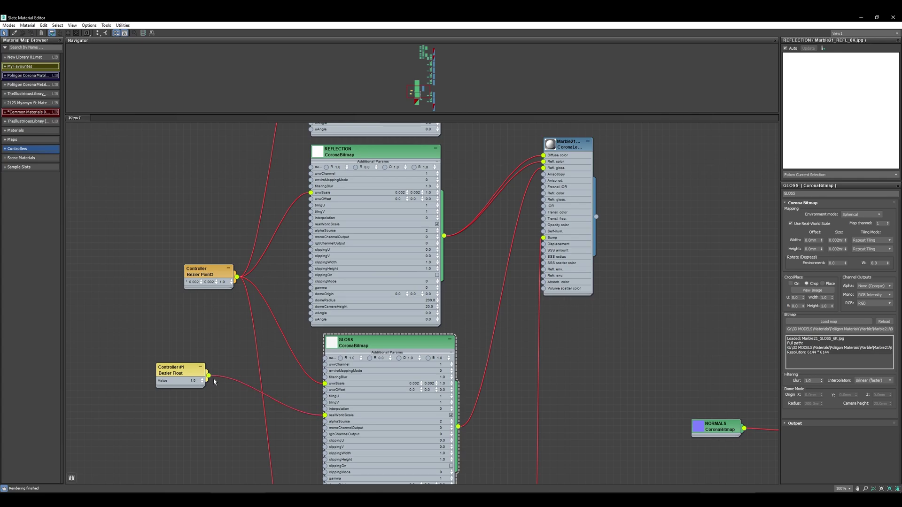
pyautogui.moveTo(209, 379); pyautogui.dragTo(311, 224)
# - Set the Bezier Float controller's value to 0, and raise it again to switch real-world scale back on
pyautogui.click(192, 382)
pyautogui.write('0')
pyautogui.press('Return')
pyautogui.write('0')
pyautogui.press('Return')
pyautogui.moveTo(204, 396); pyautogui.dragTo(214, 391, button='middle')
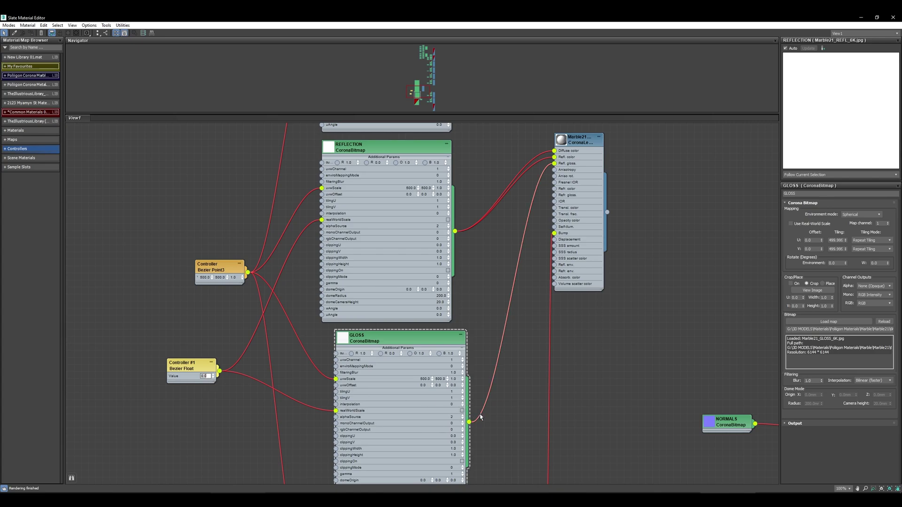
pyautogui.click(213, 376)
# - Connect the Bezier Float controller to the NORMALS bitmap's realWorldScale input
pyautogui.moveTo(279, 361); pyautogui.dragTo(308, 250, button='middle')
pyautogui.scroll(-2, 301, 256)
pyautogui.moveTo(279, 280); pyautogui.dragTo(280, 188, button='middle')
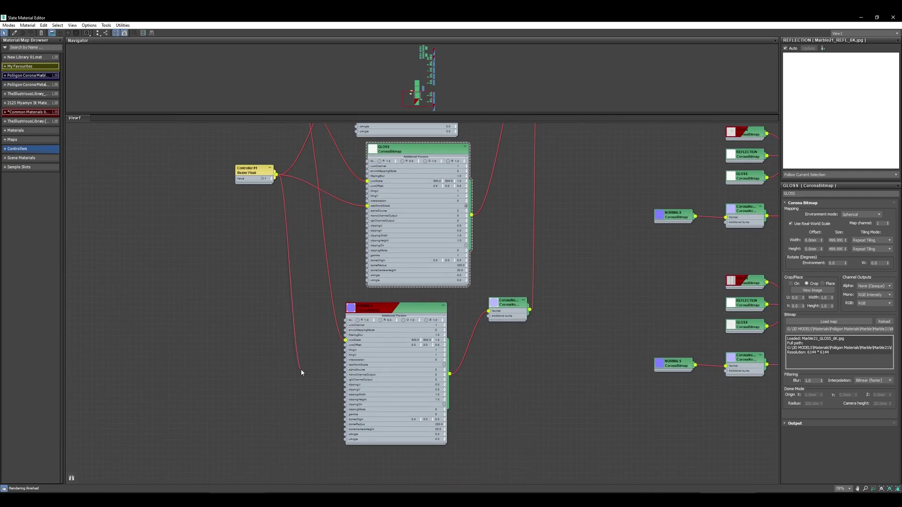
pyautogui.scroll(5, 340, 393)
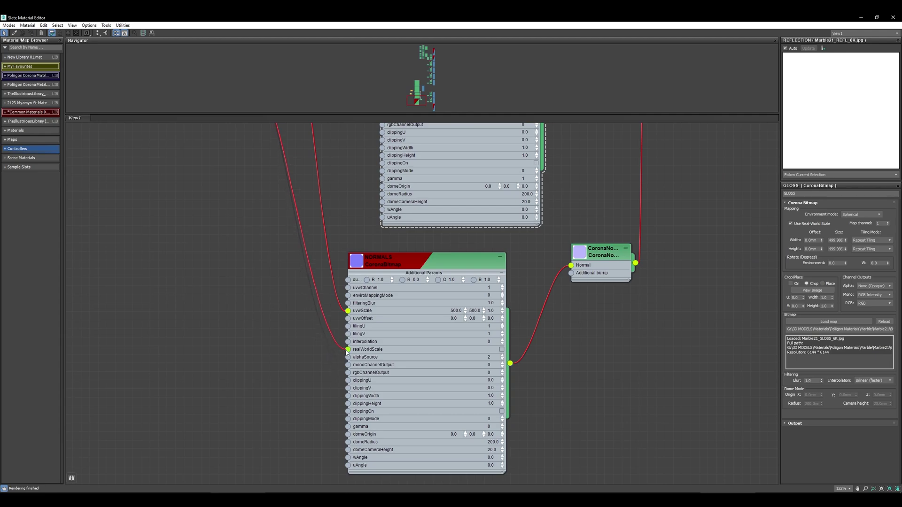
# - Place the Bezier Float controller node above the Bezier Point3 controller and open the COLOR bitmap's parameters
pyautogui.scroll(-6, 479, 339)
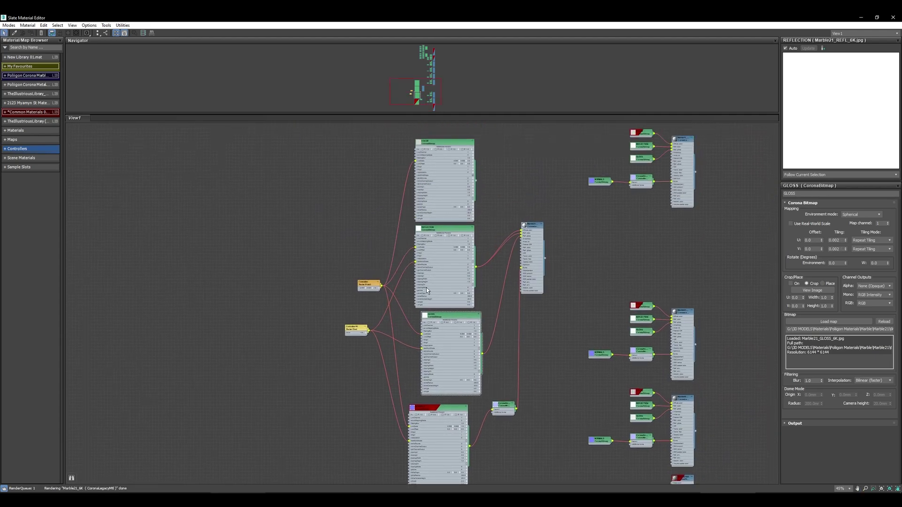
pyautogui.scroll(3, 426, 287)
pyautogui.moveTo(327, 349); pyautogui.dragTo(341, 335)
pyautogui.moveTo(407, 242); pyautogui.dragTo(379, 300, button='middle')
pyautogui.scroll(3, 430, 222)
pyautogui.moveTo(436, 228); pyautogui.dragTo(413, 357, button='middle')
pyautogui.click(414, 235)
pyautogui.moveTo(481, 398); pyautogui.dragTo(533, 204, button='middle')
pyautogui.moveTo(324, 385); pyautogui.dragTo(330, 181)
pyautogui.moveTo(330, 181); pyautogui.dragTo(252, 336, button='middle')
pyautogui.scroll(1, 258, 345)
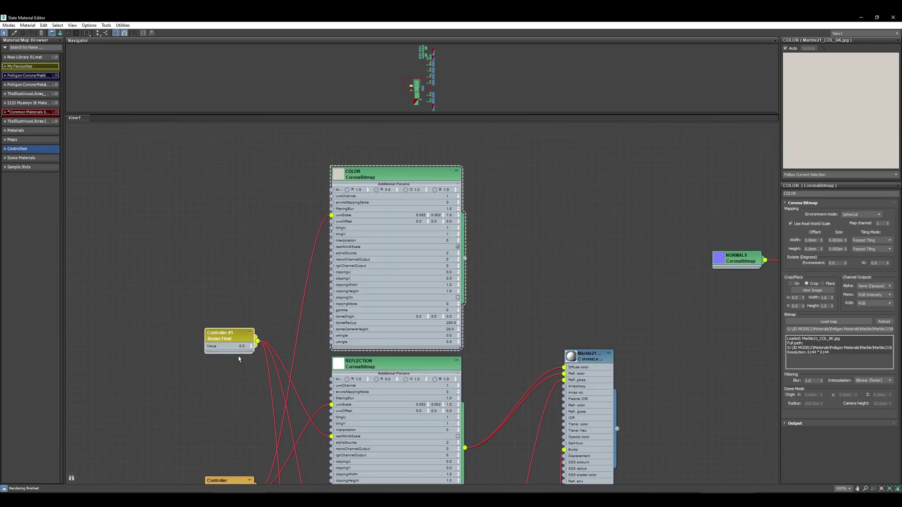
# - Connect the Bezier Float controller to the COLOR bitmap's realWorldScale input and turn on Use Real-World Scale
pyautogui.moveTo(285, 315); pyautogui.dragTo(332, 246)
pyautogui.moveTo(419, 170); pyautogui.dragTo(369, 224, button='middle')
pyautogui.click(791, 224)
pyautogui.moveTo(547, 296); pyautogui.dragTo(610, 198, button='middle')
# - Set the COLOR bitmap's real-world size to 100 mm and open the REFLECTION bitmap's parameters to check the shared values
pyautogui.doubleClick(838, 241)
pyautogui.write('100')
pyautogui.press('Return')
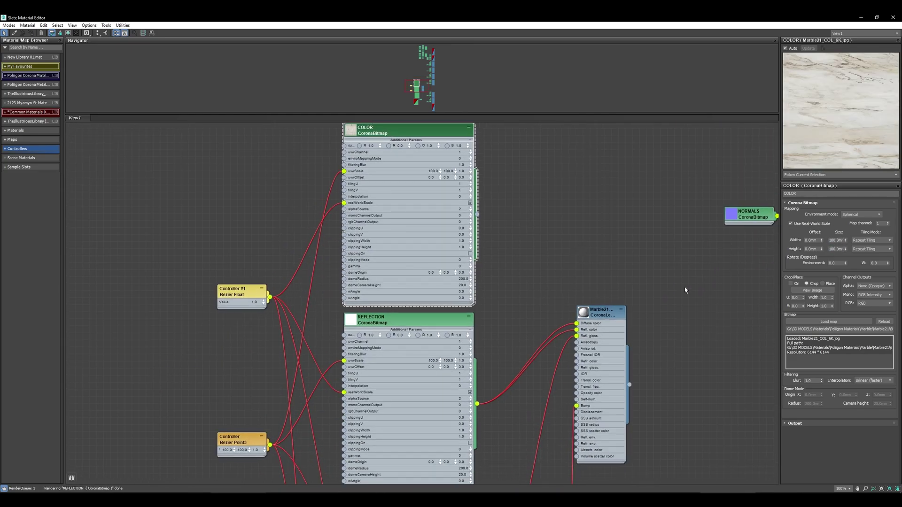
pyautogui.moveTo(453, 310); pyautogui.dragTo(458, 244, button='middle')
pyautogui.doubleClick(444, 254)
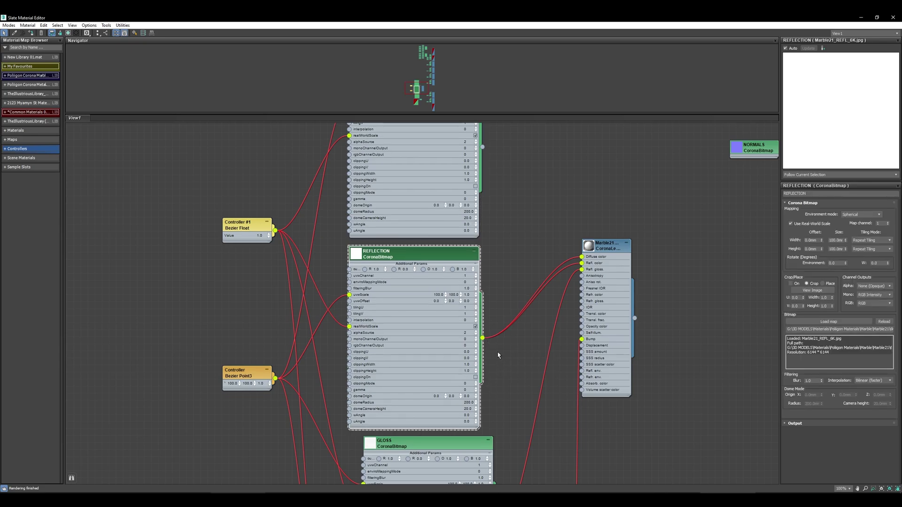
# - Align the REFLECTION, GLOSS and NORMALS bitmap nodes in one column and connect COLOR to the material's Diffuse color input
pyautogui.scroll(-3, 488, 366)
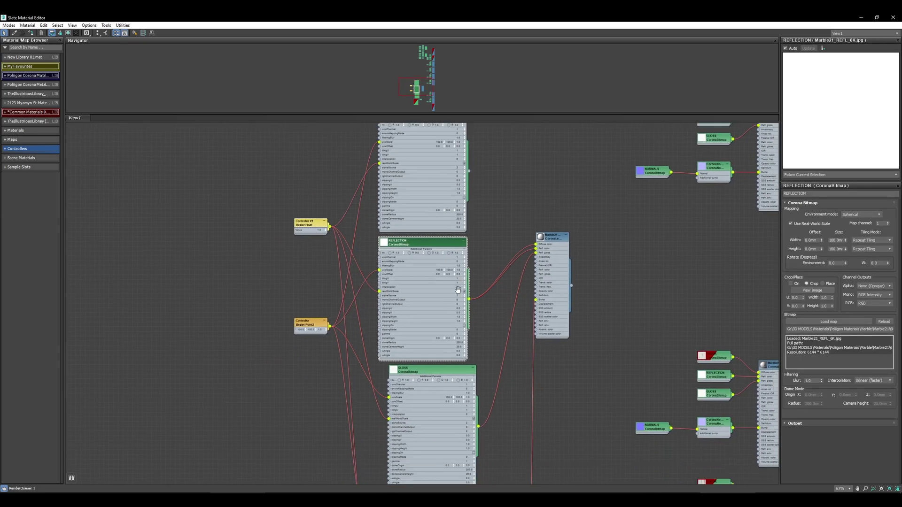
pyautogui.moveTo(496, 394); pyautogui.dragTo(473, 326, button='middle')
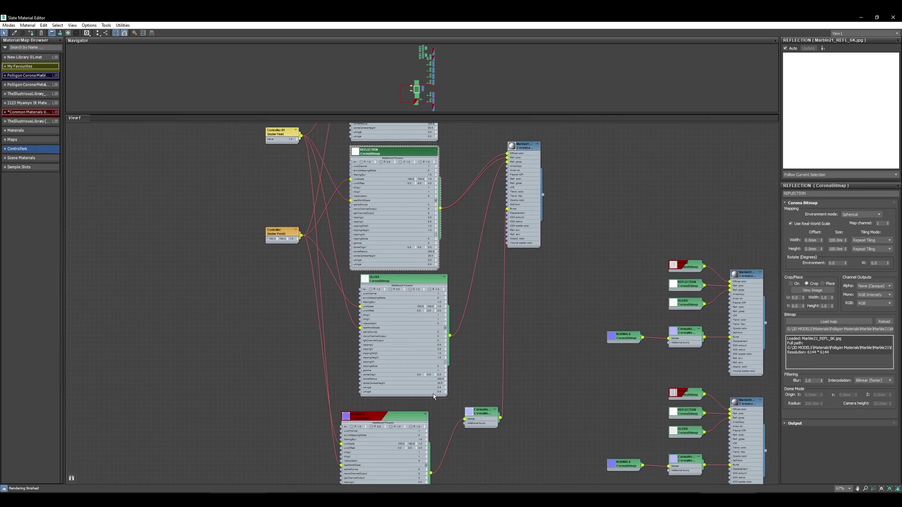
pyautogui.moveTo(410, 415); pyautogui.dragTo(425, 406)
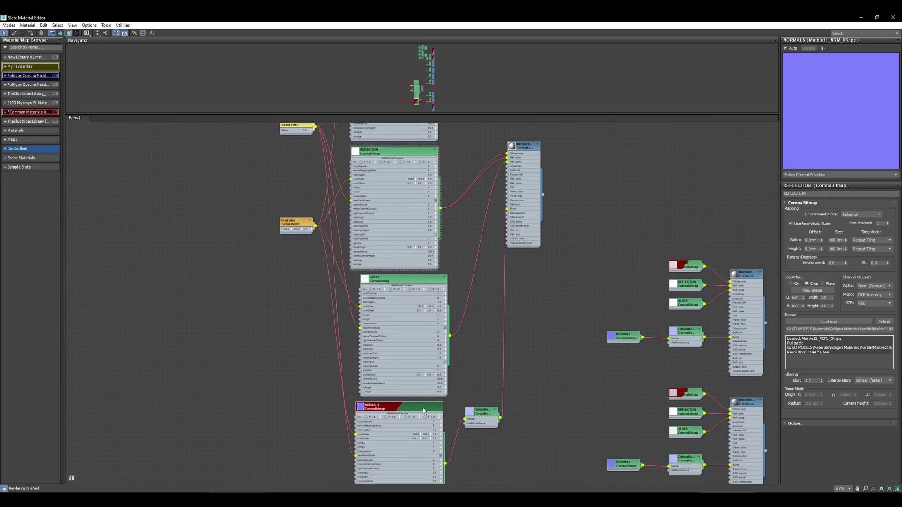
pyautogui.moveTo(402, 280); pyautogui.dragTo(396, 284)
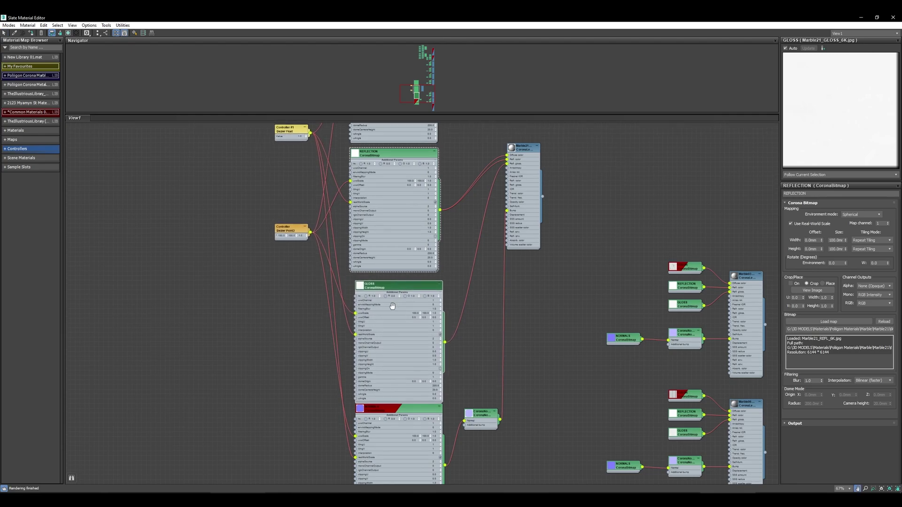
pyautogui.moveTo(393, 299); pyautogui.dragTo(385, 348, button='middle')
pyautogui.click(387, 204)
pyautogui.moveTo(387, 204); pyautogui.dragTo(396, 297, button='middle')
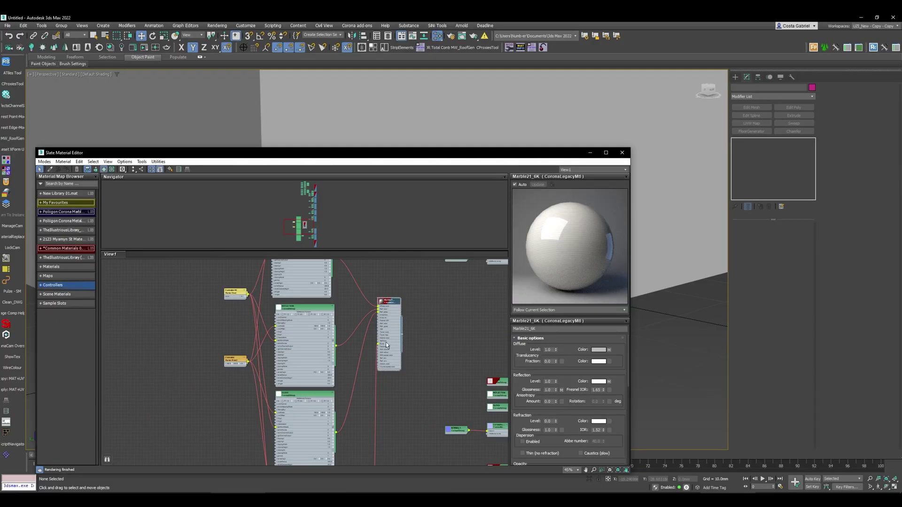
# - Assign the Marble21_6K material to the Box003 object in the viewport
pyautogui.moveTo(424, 336); pyautogui.dragTo(426, 376, button='middle')
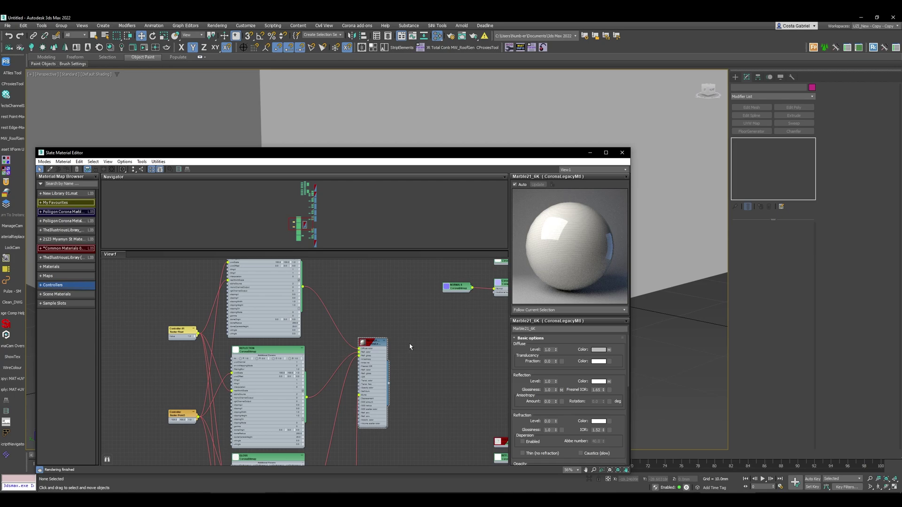
pyautogui.click(376, 348)
pyautogui.click(657, 287)
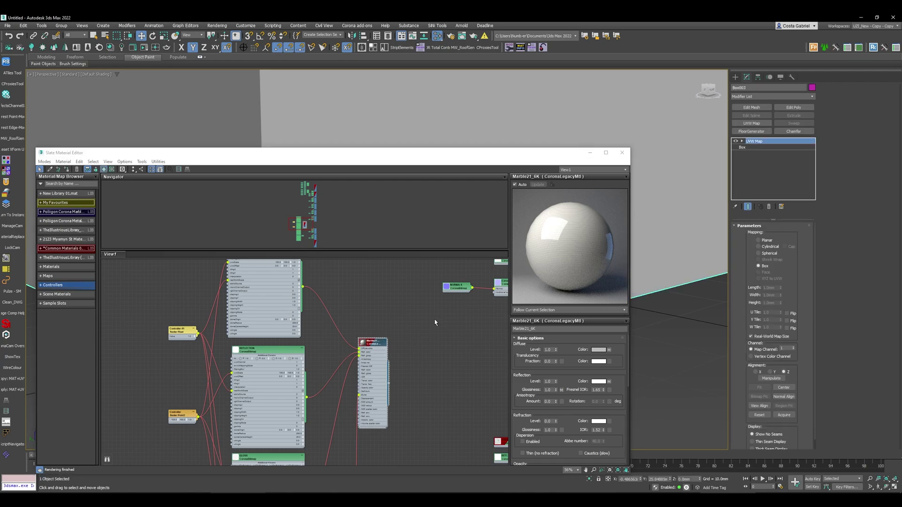
pyautogui.moveTo(435, 322); pyautogui.dragTo(430, 323, button='middle')
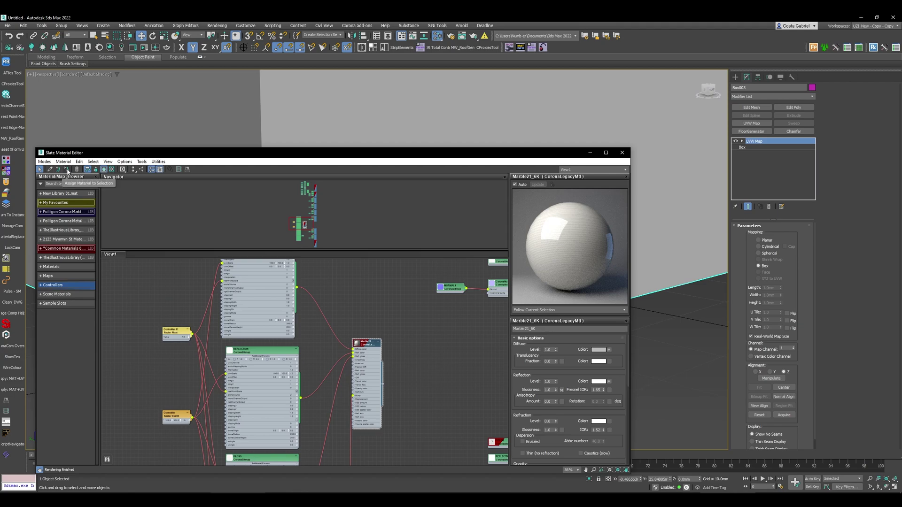
pyautogui.moveTo(382, 328); pyautogui.dragTo(354, 341, button='middle')
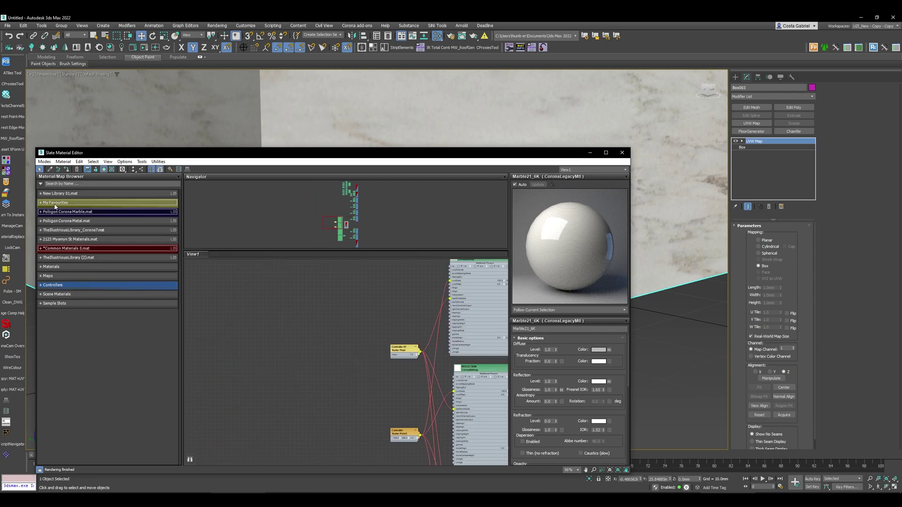
# - Try a dark purple group color for the Common Materials 0.mat library
pyautogui.click(43, 248)
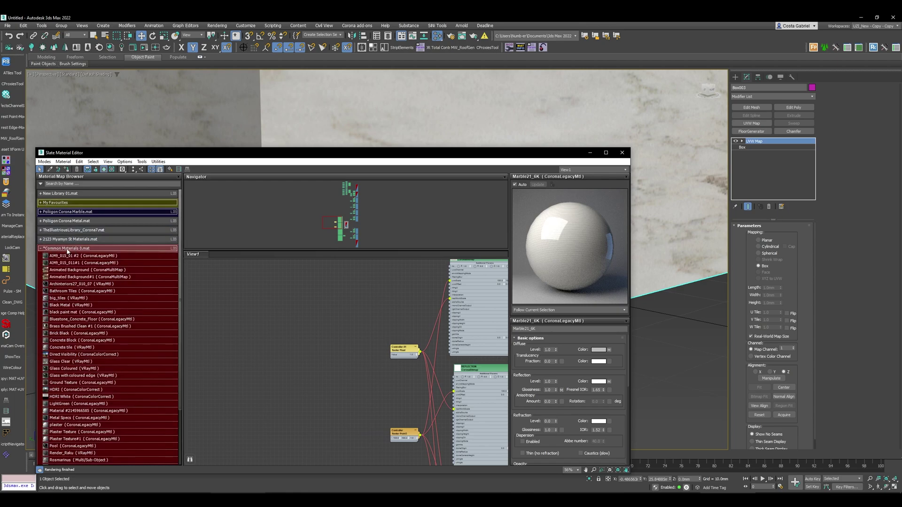
pyautogui.click(48, 249)
pyautogui.rightClick(48, 249)
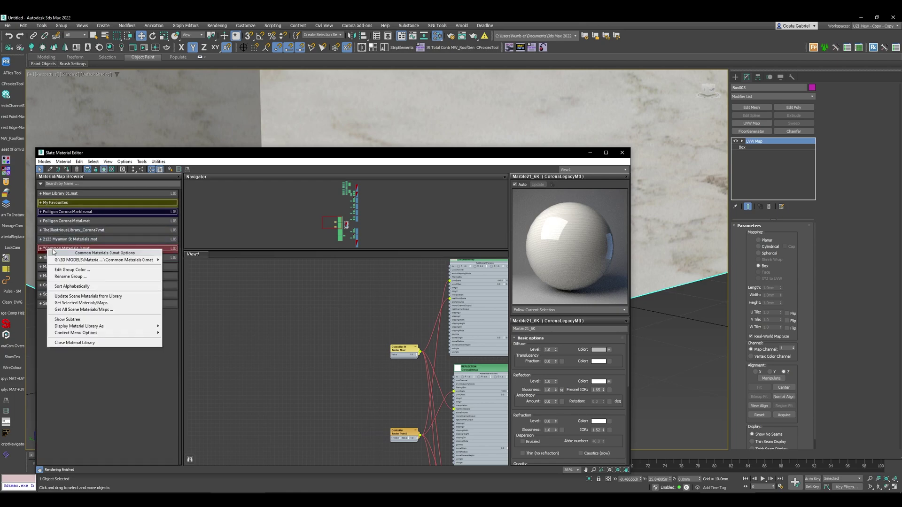
pyautogui.click(104, 272)
pyautogui.moveTo(141, 302); pyautogui.dragTo(154, 343)
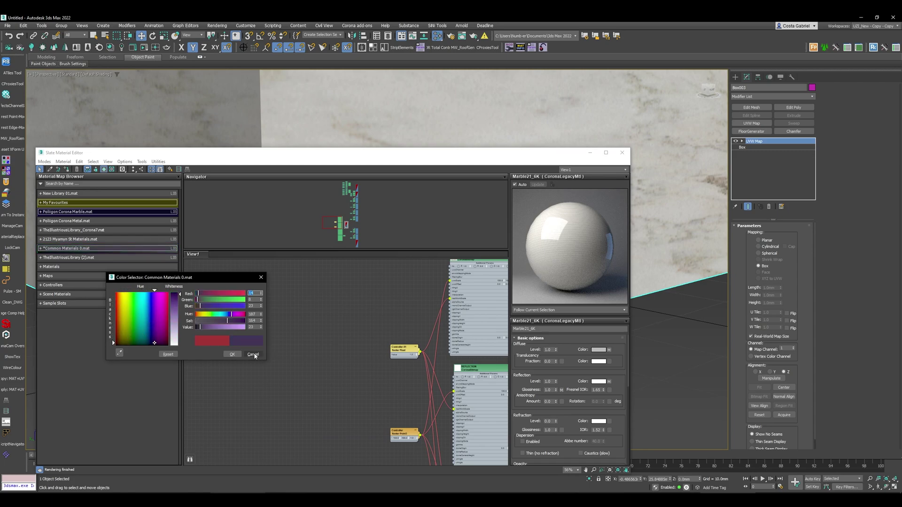
pyautogui.click(253, 355)
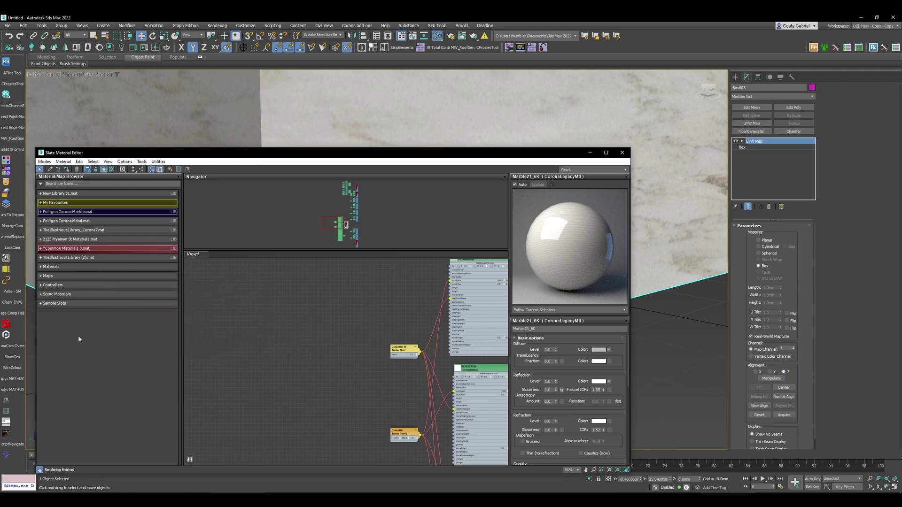
# - Add the Advanced Wood map from the General maps to the My Favourites group, between ColorCorrection and Noise
pyautogui.click(50, 202)
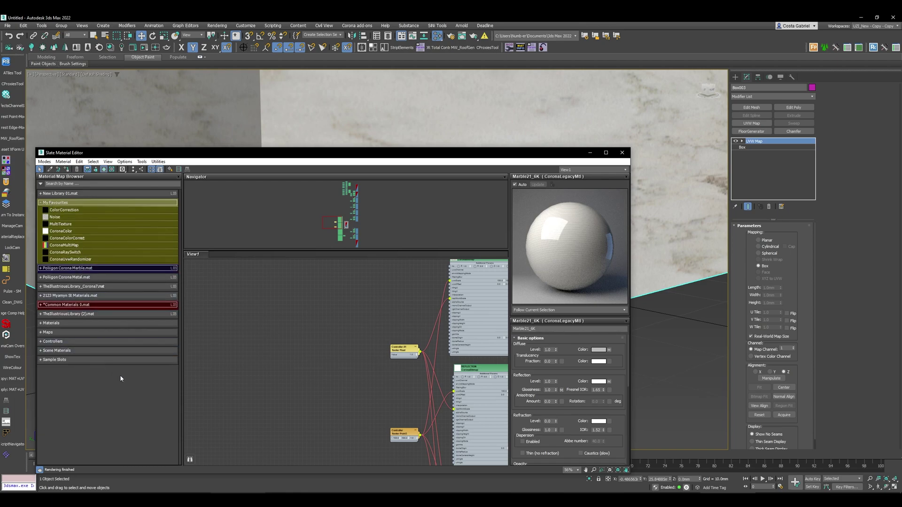
pyautogui.click(47, 332)
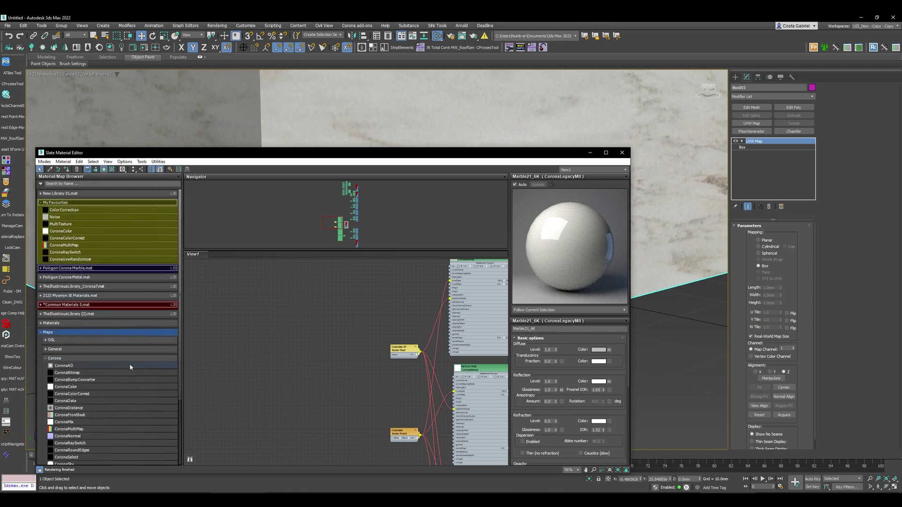
pyautogui.click(57, 350)
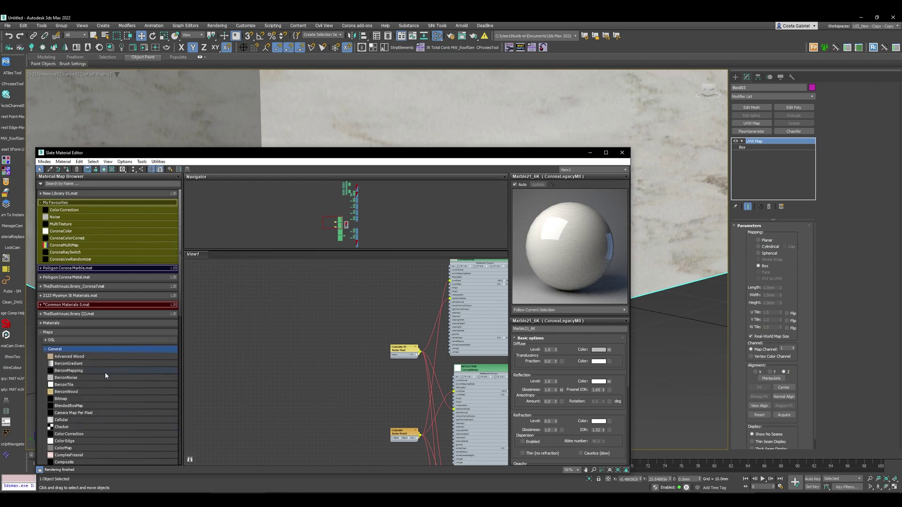
pyautogui.scroll(-3, 117, 392)
pyautogui.scroll(3, 103, 353)
pyautogui.click(56, 332)
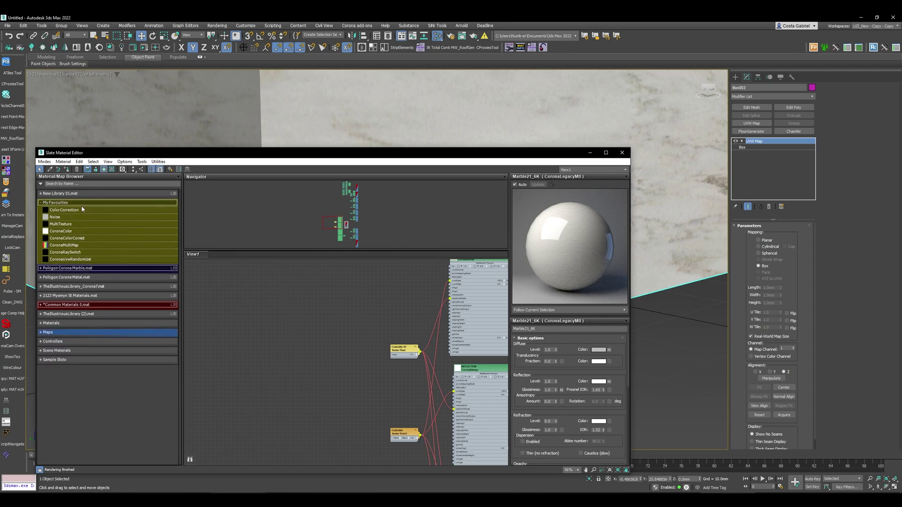
pyautogui.click(47, 332)
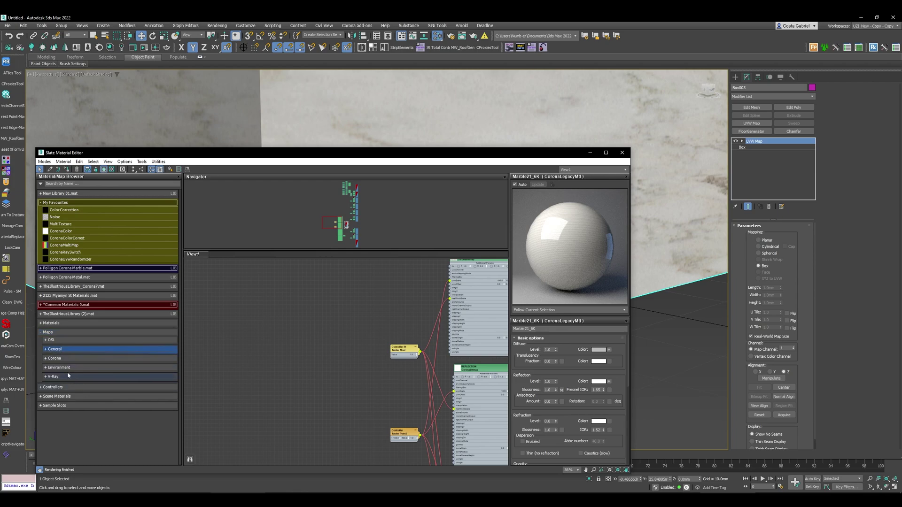
pyautogui.click(55, 350)
pyautogui.moveTo(61, 358); pyautogui.dragTo(99, 219)
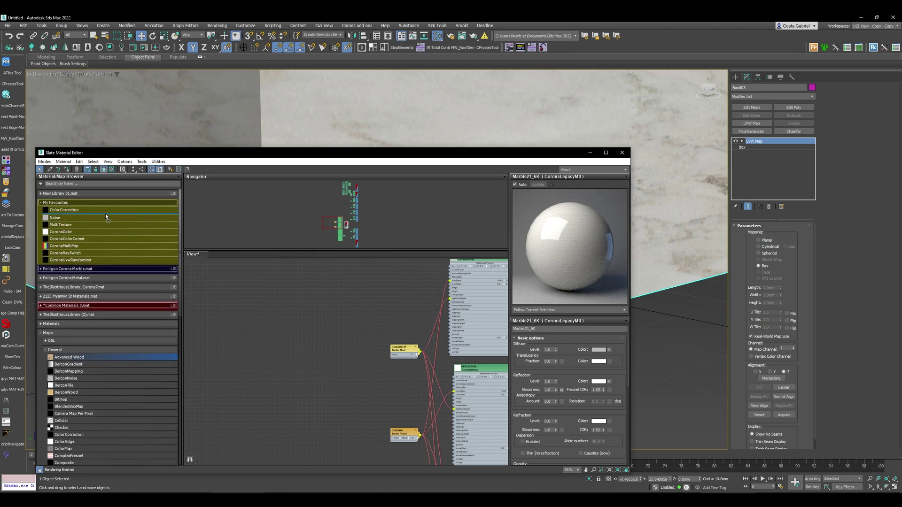
pyautogui.moveTo(106, 216); pyautogui.dragTo(61, 217)
pyautogui.moveTo(66, 217); pyautogui.dragTo(66, 217)
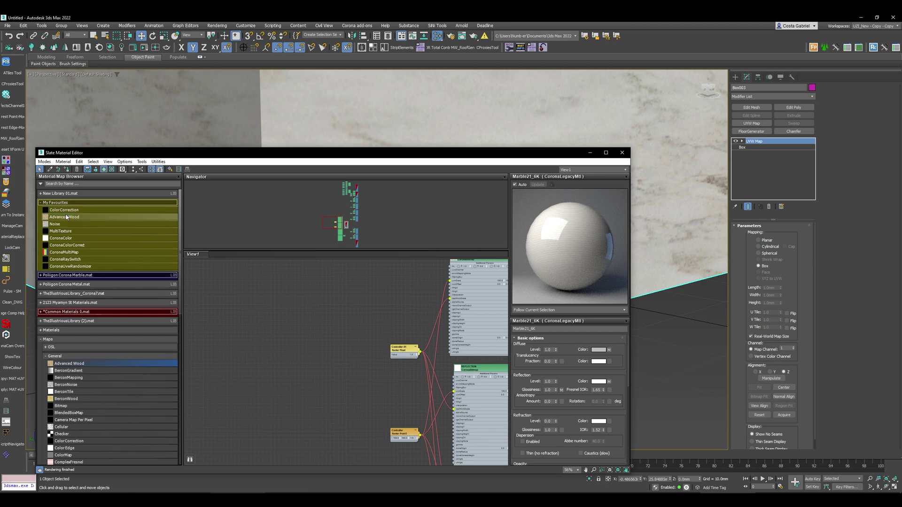
pyautogui.click(50, 340)
# - Insert a ColorCorrection map from My Favourites into the link between the COLOR bitmap and the material's Diffuse color
pyautogui.moveTo(356, 354); pyautogui.dragTo(191, 402, button='middle')
pyautogui.scroll(2, 243, 322)
pyautogui.moveTo(357, 394); pyautogui.dragTo(257, 333, button='middle')
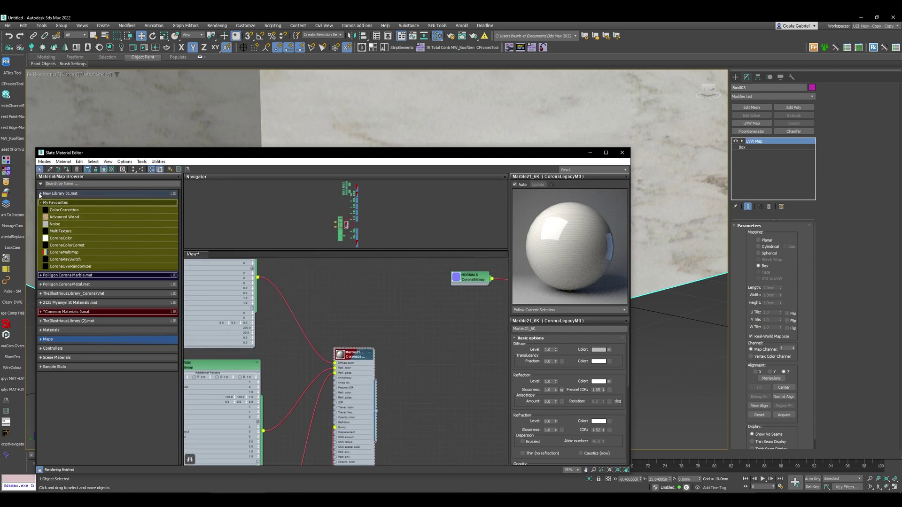
pyautogui.moveTo(57, 210); pyautogui.dragTo(292, 311)
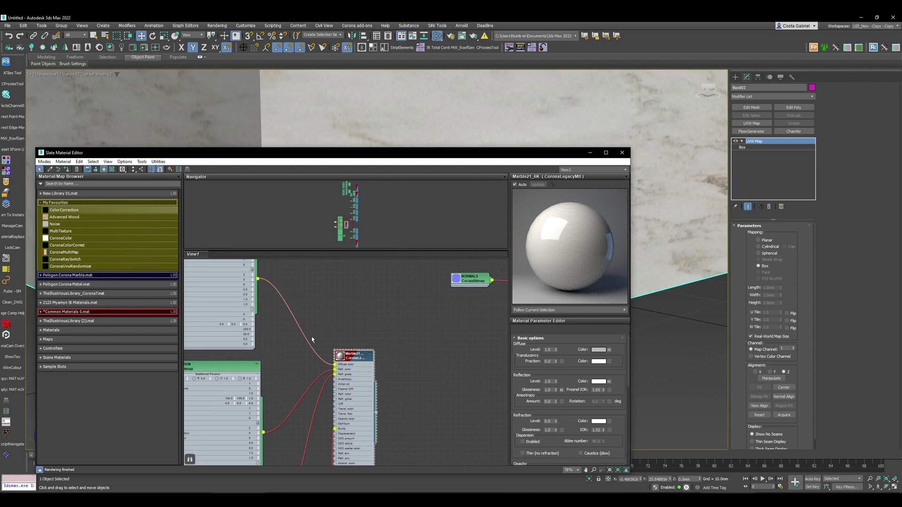
pyautogui.moveTo(323, 319); pyautogui.dragTo(359, 327, button='middle')
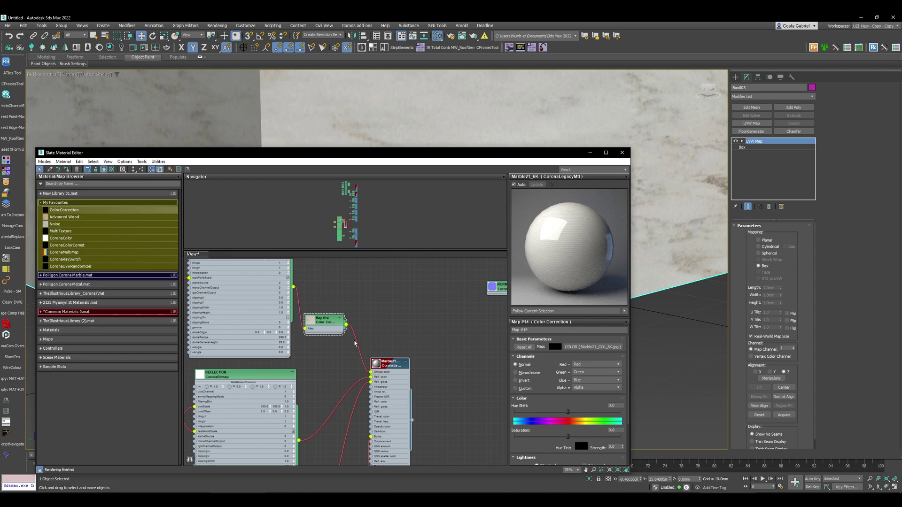
pyautogui.scroll(5, 360, 328)
pyautogui.click(357, 342)
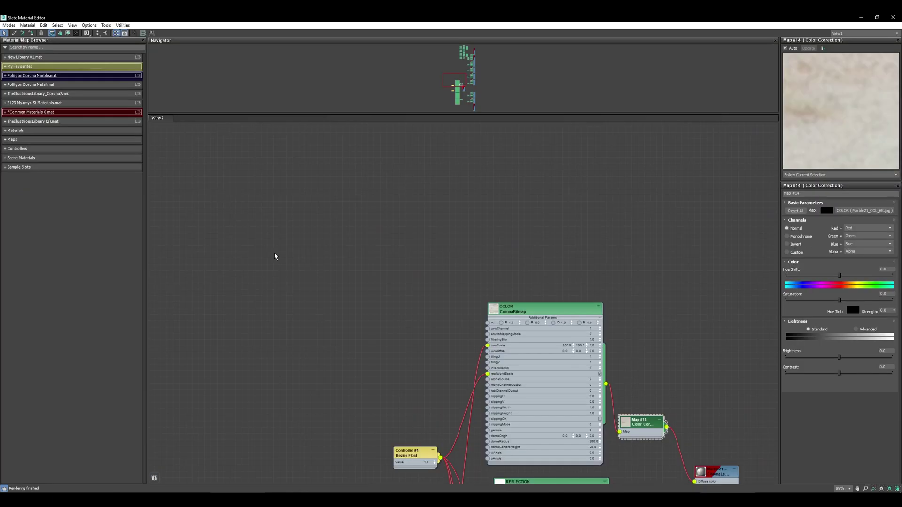
pyautogui.moveTo(274, 253); pyautogui.dragTo(302, 377, button='middle')
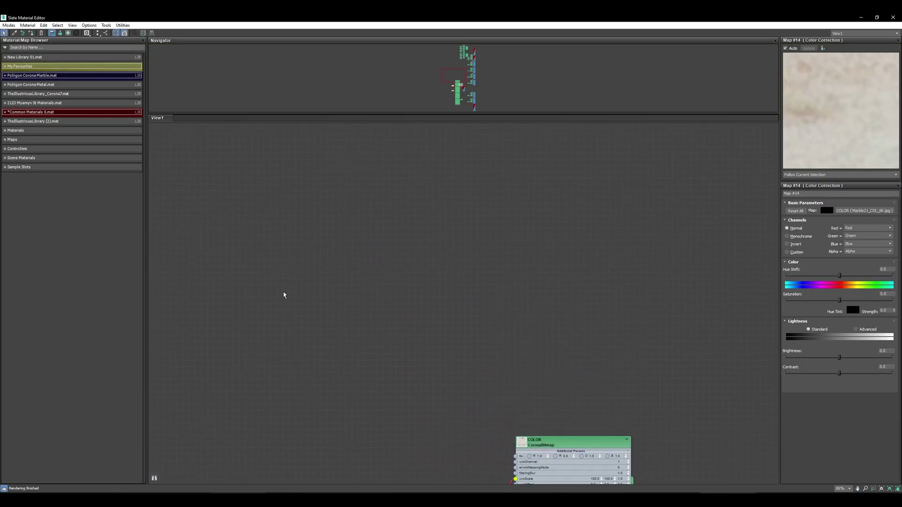
# - Rename the node view View1 as Building Materials
pyautogui.scroll(-6, 482, 272)
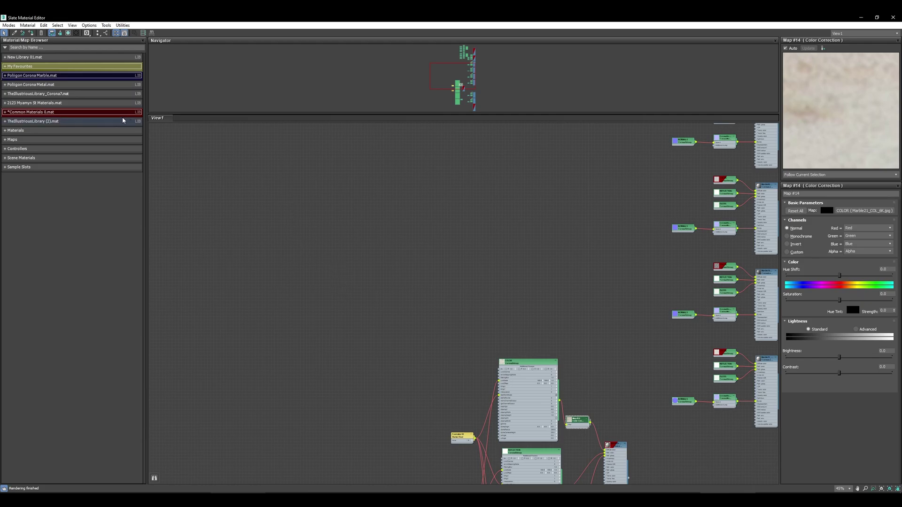
pyautogui.rightClick(160, 119)
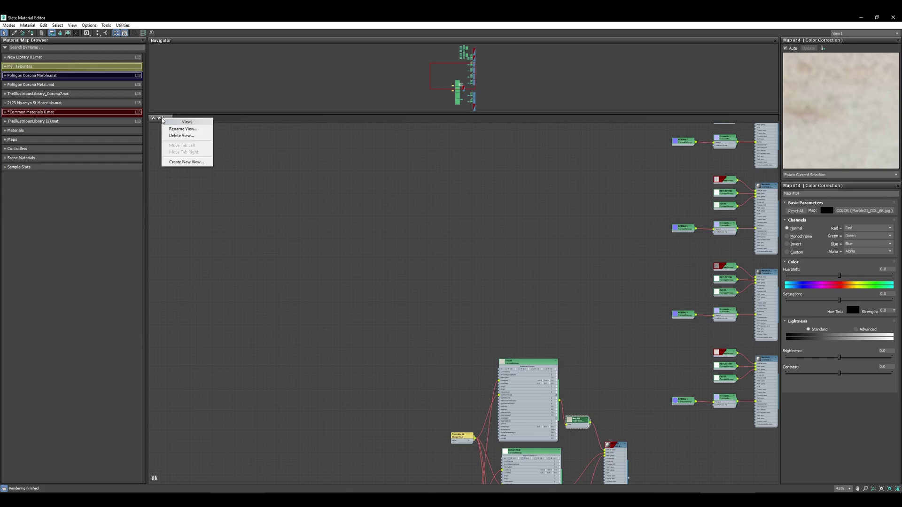
pyautogui.click(188, 130)
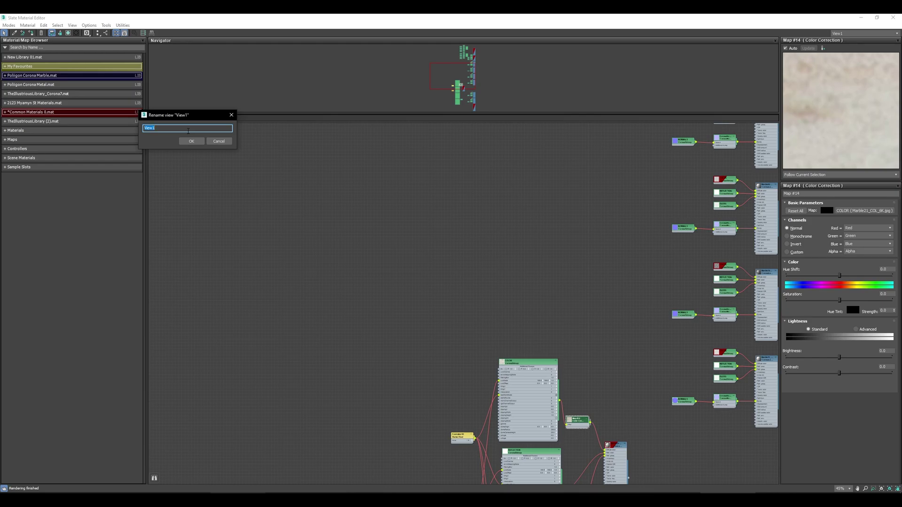
pyautogui.write('Building Materials')
pyautogui.press('Return')
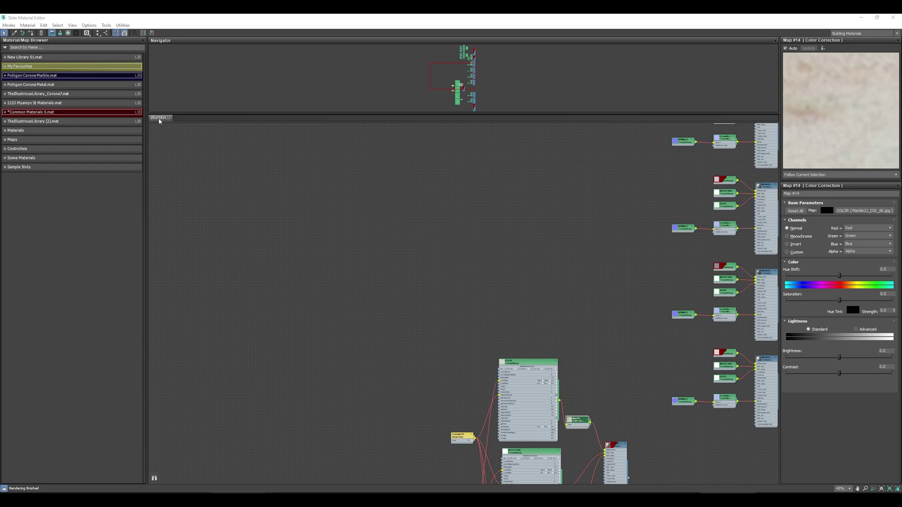
# - Create a new node view named Plants
pyautogui.rightClick(187, 120)
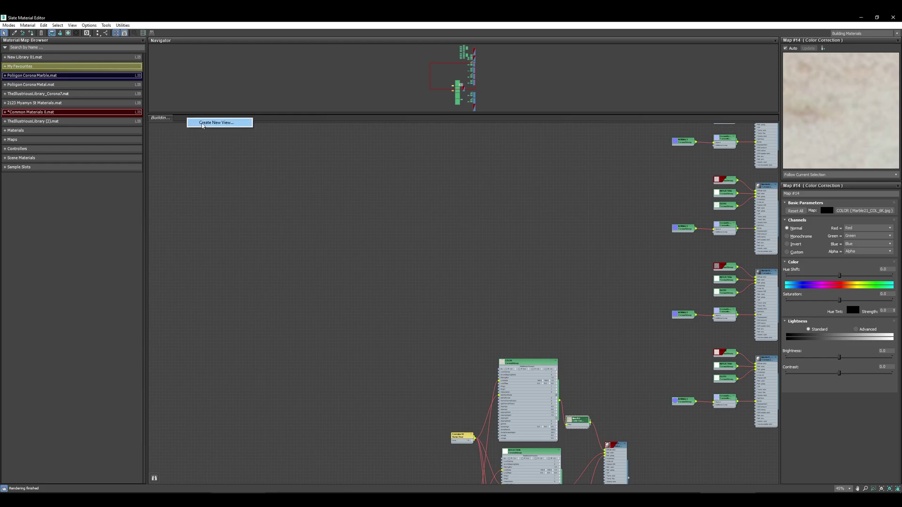
pyautogui.click(198, 125)
pyautogui.write('Plants')
pyautogui.click(201, 132)
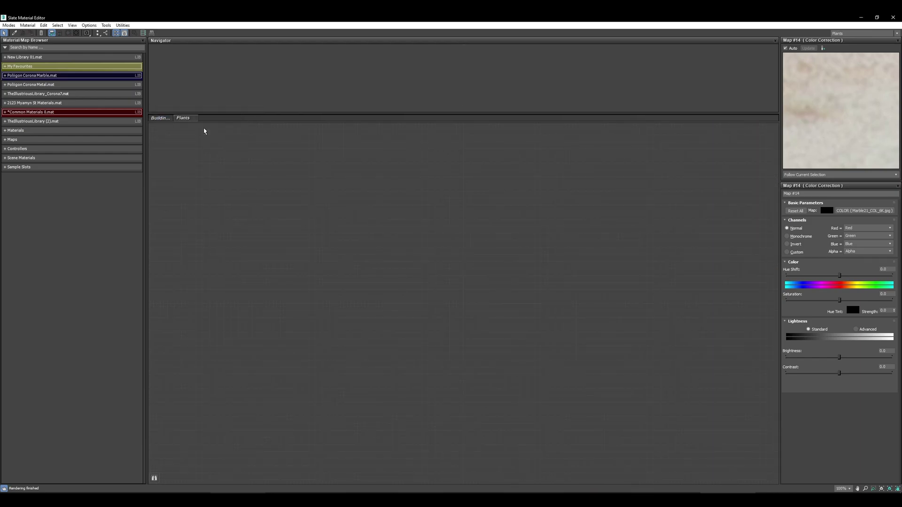
# - Create a new node view named Fiextures
pyautogui.rightClick(210, 120)
pyautogui.click(223, 125)
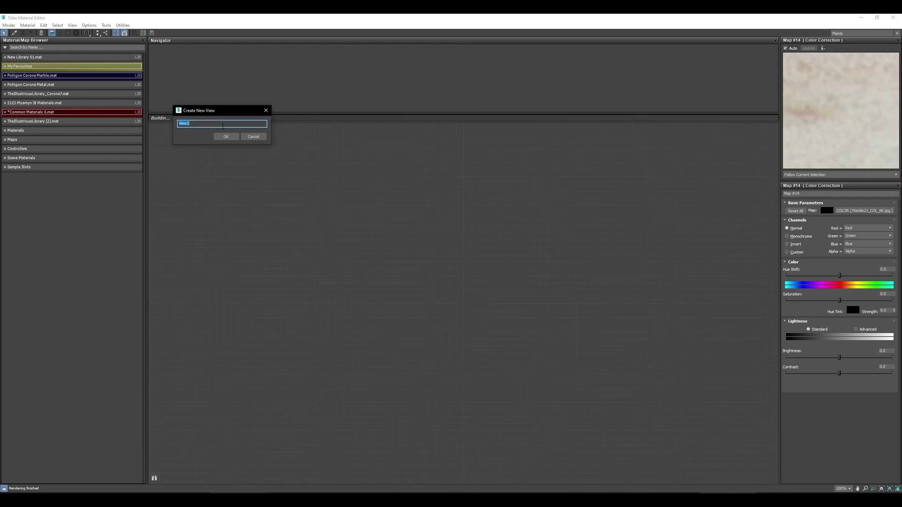
pyautogui.write('Fixrtures')
pyautogui.press('Return')
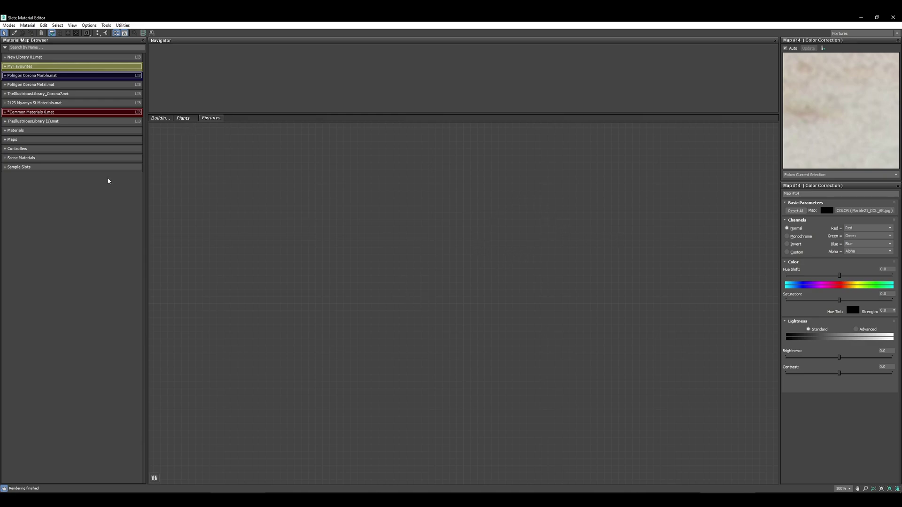
# - Examine the arrangement of material node trees in the Building Materials view and switch to the Plants view
pyautogui.click(163, 118)
pyautogui.scroll(-6, 542, 348)
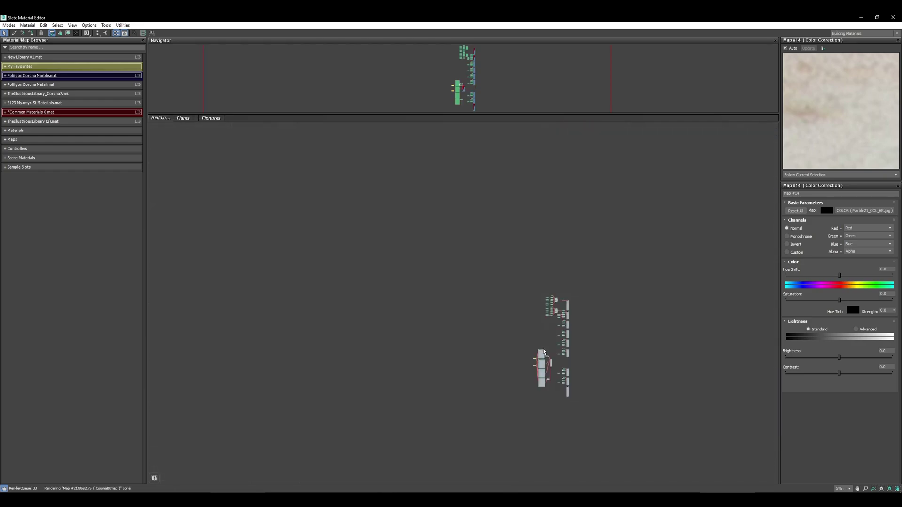
pyautogui.scroll(4, 523, 246)
pyautogui.scroll(-4, 523, 245)
pyautogui.scroll(4, 470, 268)
pyautogui.scroll(-2, 469, 268)
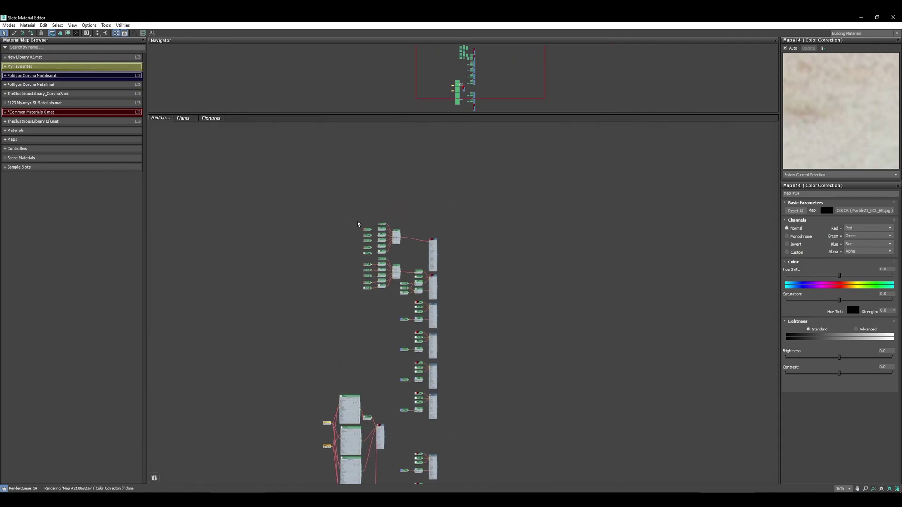
pyautogui.scroll(5, 484, 282)
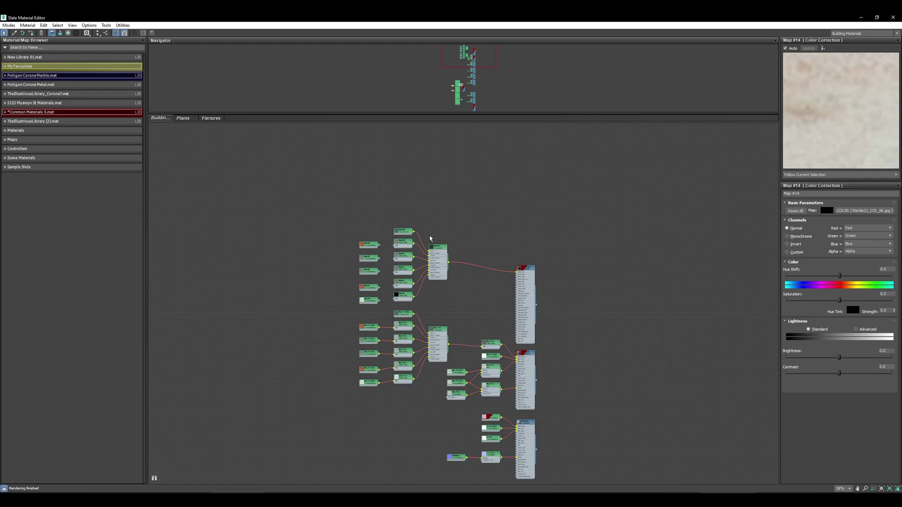
pyautogui.scroll(-8, 430, 237)
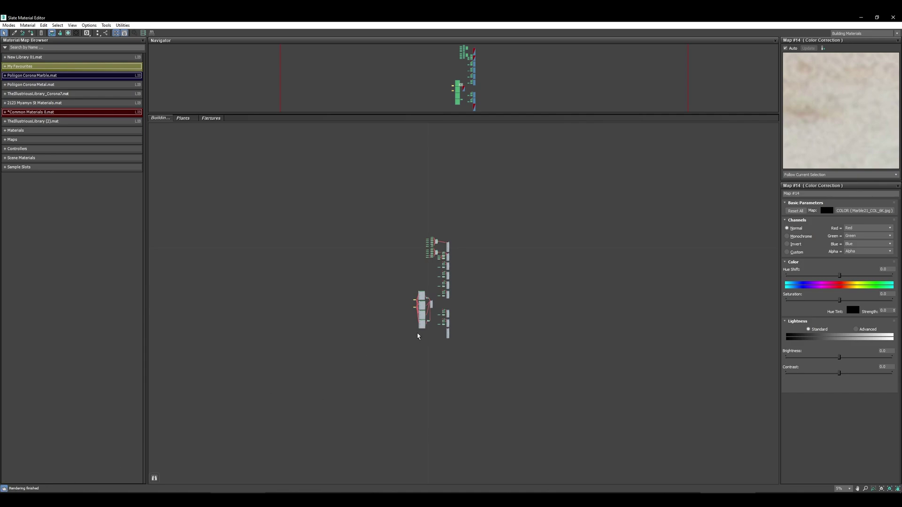
pyautogui.scroll(8, 388, 305)
pyautogui.moveTo(358, 279); pyautogui.dragTo(374, 370, button='middle')
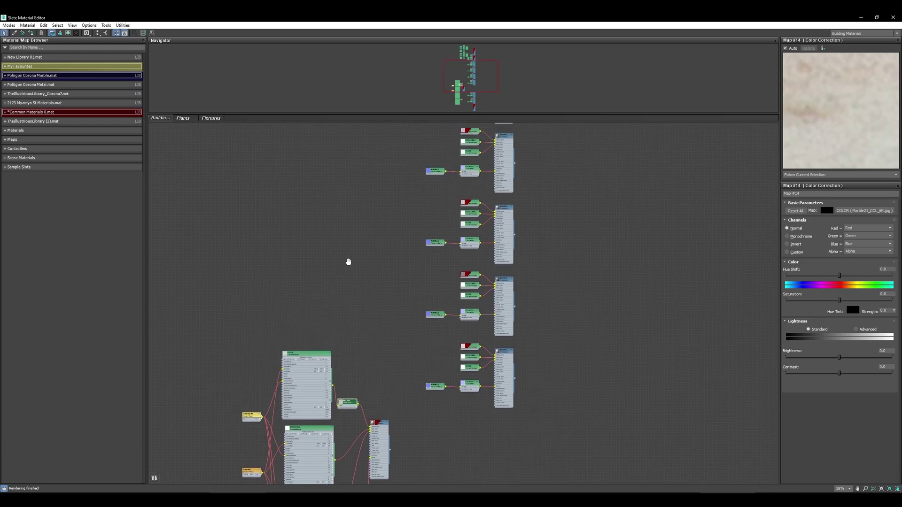
pyautogui.moveTo(347, 261); pyautogui.dragTo(473, 393, button='middle')
pyautogui.click(193, 120)
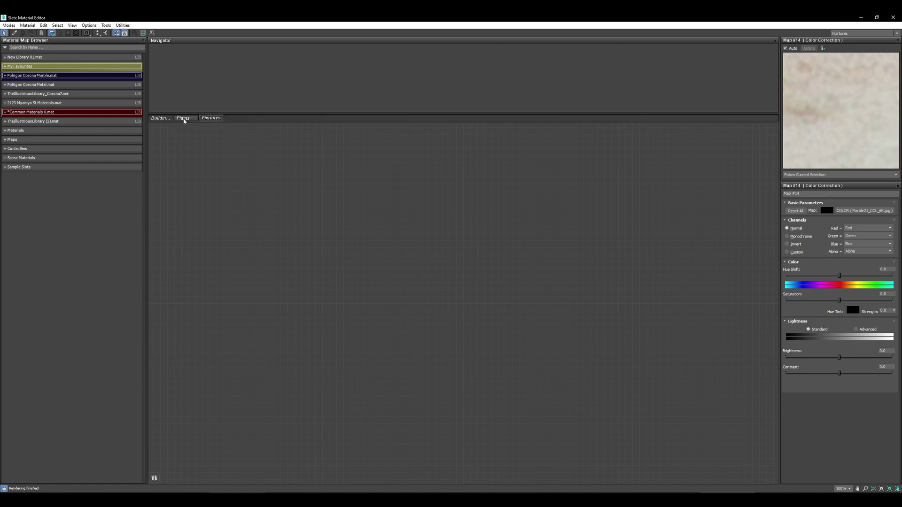
# - Place an instance of the LightGreen material from the Building Materials view into the Plants view
pyautogui.click(167, 121)
pyautogui.moveTo(388, 276); pyautogui.dragTo(190, 324, button='middle')
pyautogui.scroll(7, 463, 232)
pyautogui.moveTo(422, 242); pyautogui.dragTo(593, 291, button='middle')
pyautogui.scroll(3, 594, 289)
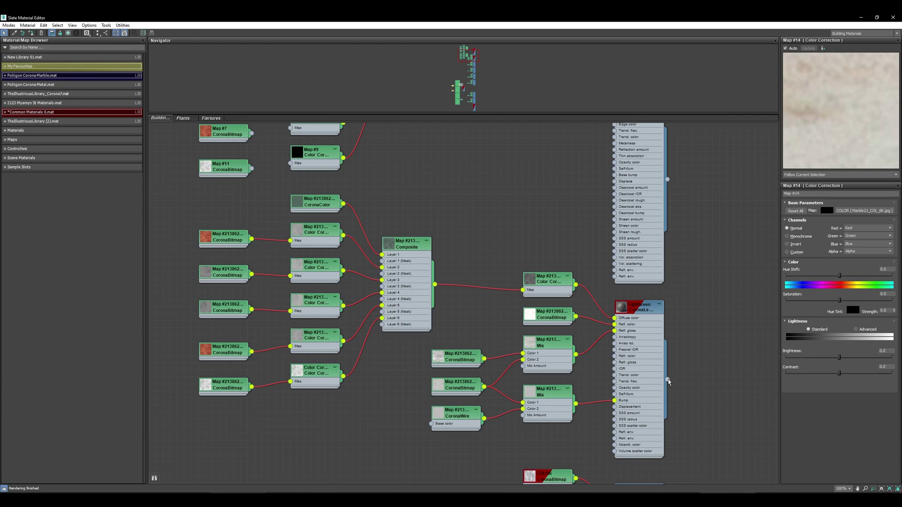
pyautogui.moveTo(669, 382); pyautogui.dragTo(438, 331)
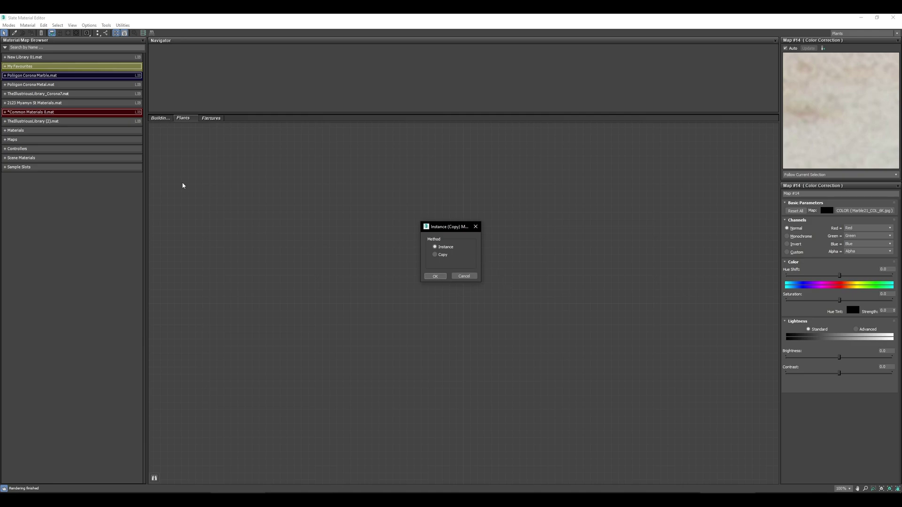
pyautogui.click(426, 277)
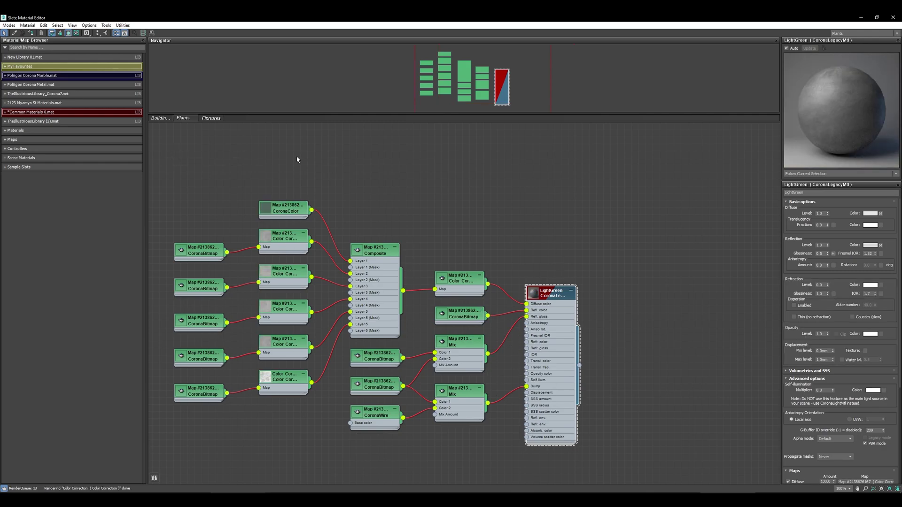
# - Switch back to the Building Materials view and frame all its nodes, and also the selected Material #26 node alone
pyautogui.click(160, 118)
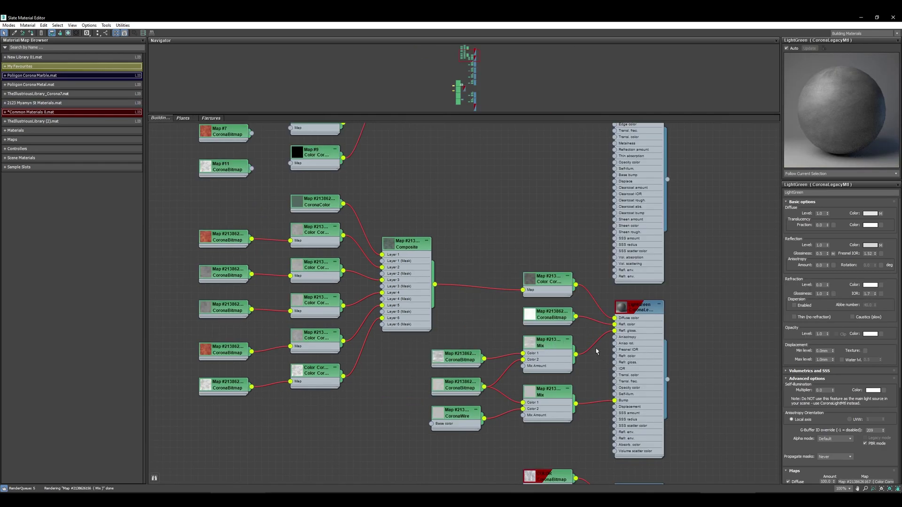
pyautogui.press('z')
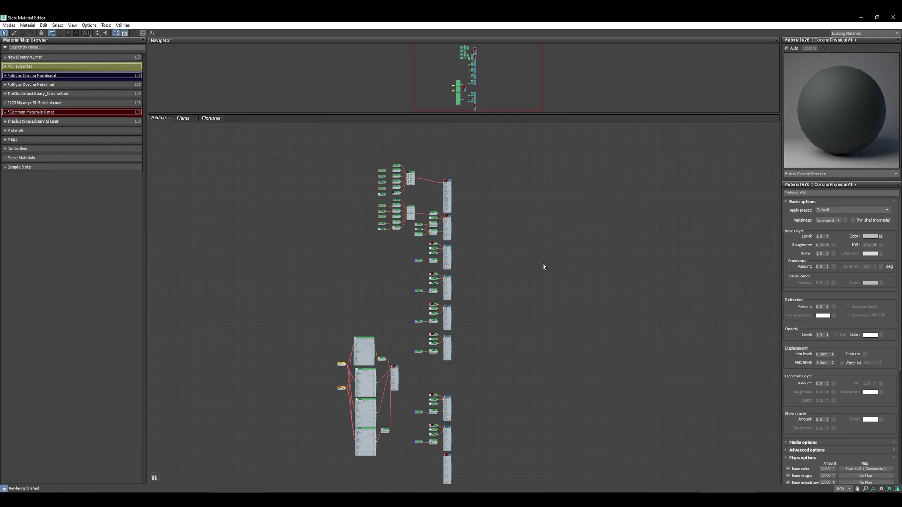
pyautogui.press('z')
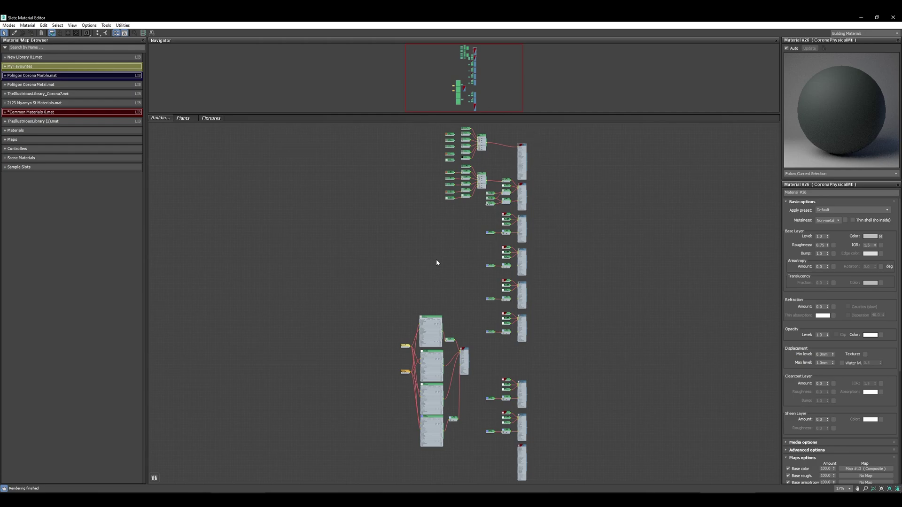
pyautogui.scroll(10, 436, 262)
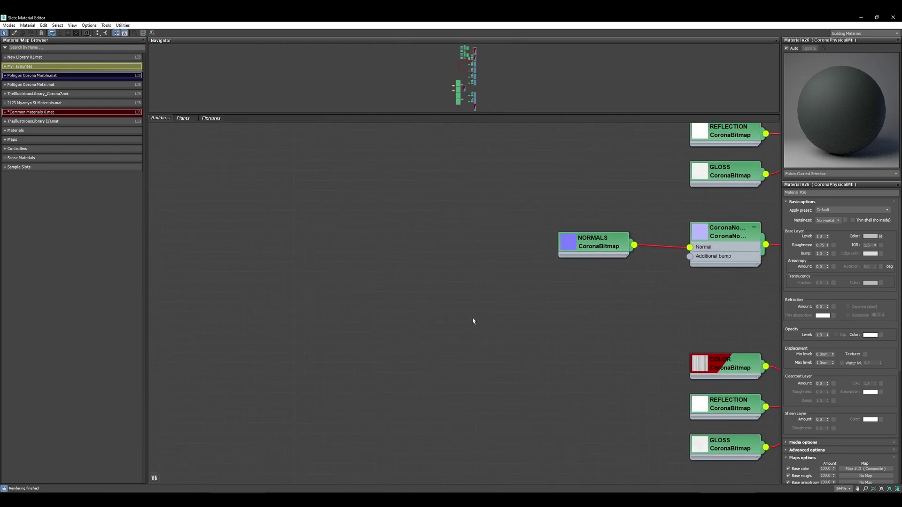
pyautogui.moveTo(473, 321); pyautogui.dragTo(513, 333, button='middle')
pyautogui.press('z')
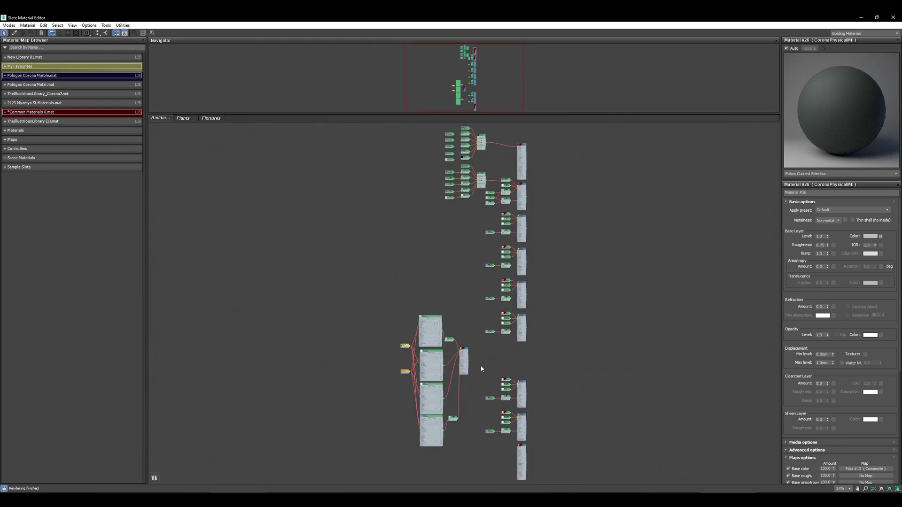
pyautogui.moveTo(580, 241); pyautogui.dragTo(574, 283, button='middle')
pyautogui.click(515, 206)
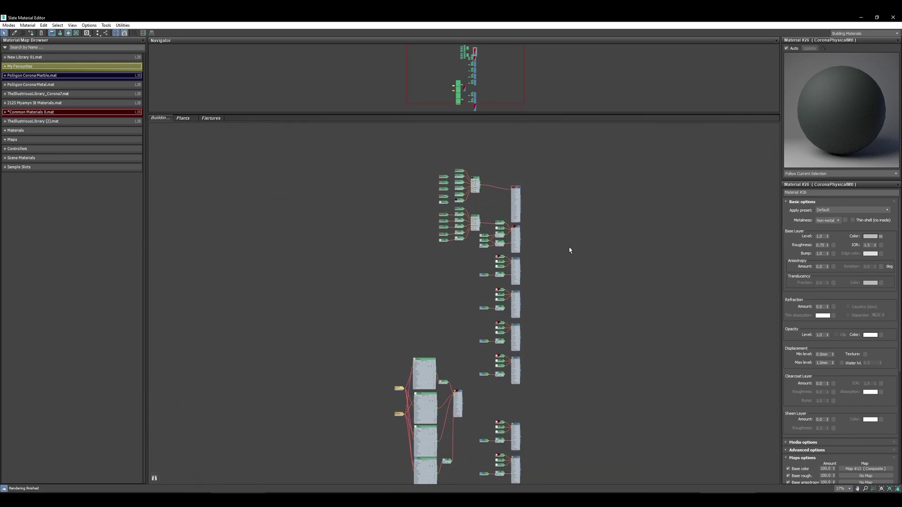
pyautogui.press('z')
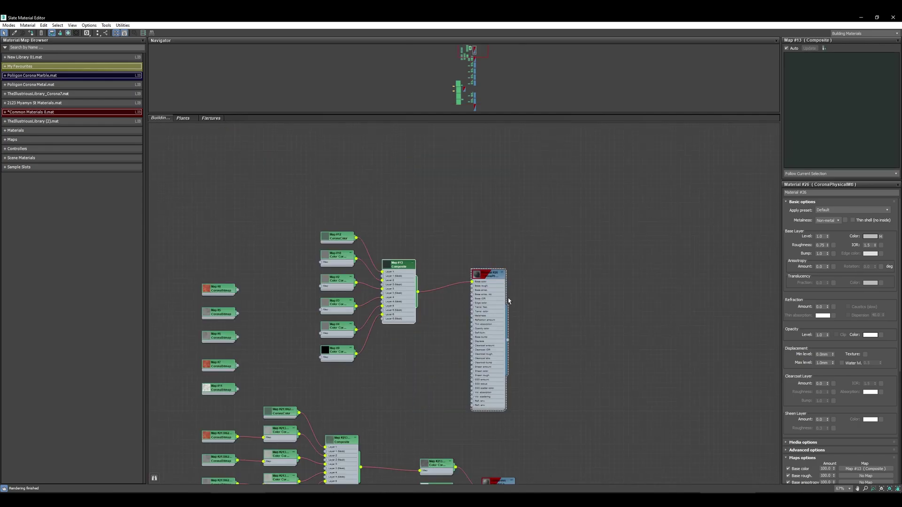
# - Reposition the Material #26 node and its Composite map, each together with its child nodes
pyautogui.moveTo(509, 302); pyautogui.dragTo(377, 324, button='middle')
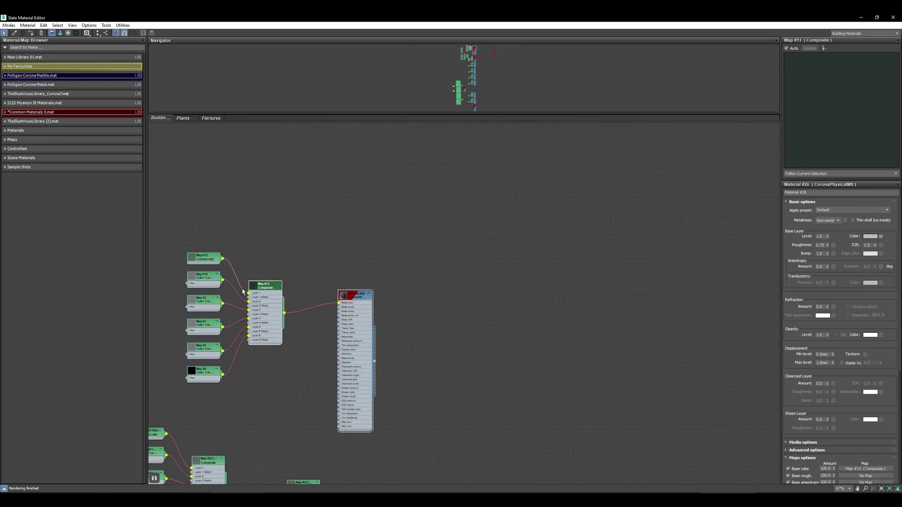
pyautogui.moveTo(348, 339); pyautogui.dragTo(448, 282)
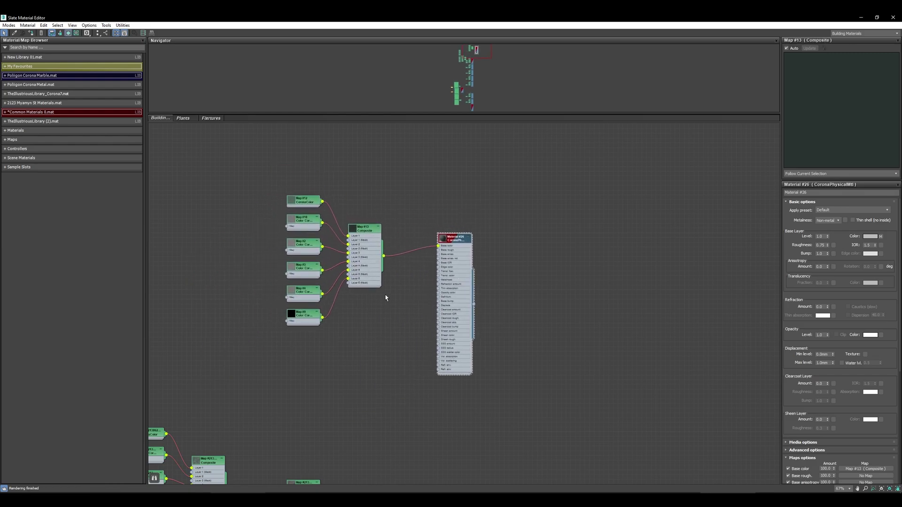
pyautogui.moveTo(375, 272)
pyautogui.mouseDown()
pyautogui.moveTo(360, 272)
pyautogui.moveTo(375, 248)
pyautogui.moveTo(386, 267)
pyautogui.mouseUp()
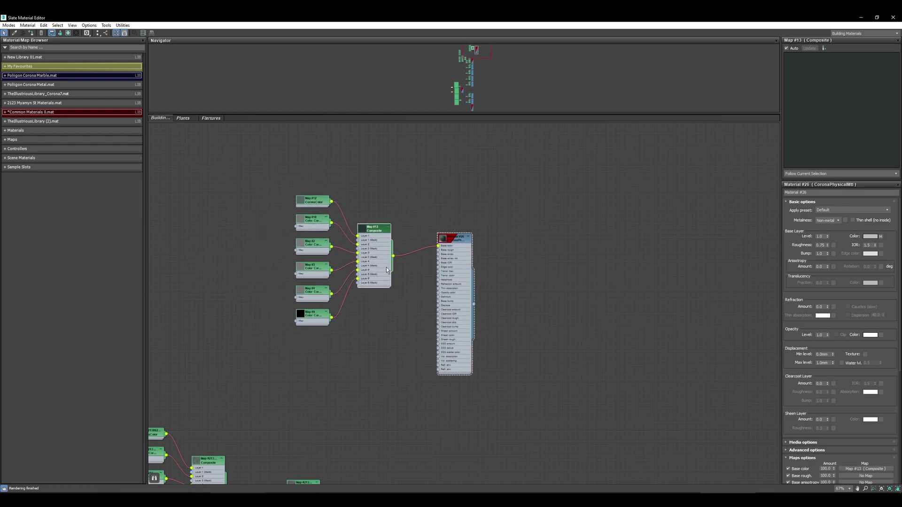
pyautogui.scroll(2, 386, 267)
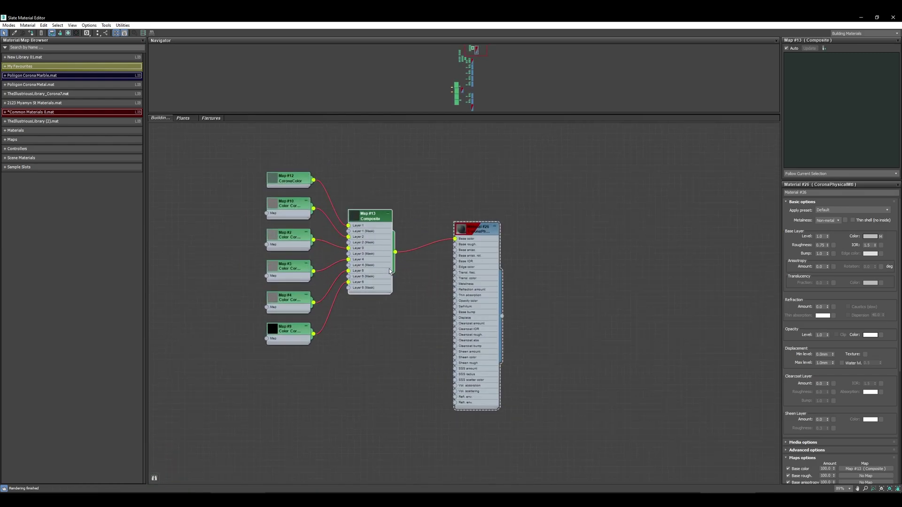
# - Turn off Move Children to reposition the Map #12, Composite and Material #26 nodes individually, and turn it back on
pyautogui.click(51, 35)
pyautogui.moveTo(285, 193); pyautogui.dragTo(294, 213, button='middle')
pyautogui.moveTo(383, 260)
pyautogui.mouseDown()
pyautogui.moveTo(402, 221)
pyautogui.moveTo(400, 258)
pyautogui.moveTo(405, 237)
pyautogui.moveTo(393, 219)
pyautogui.moveTo(381, 258)
pyautogui.mouseUp()
pyautogui.moveTo(290, 206); pyautogui.dragTo(290, 194)
pyautogui.moveTo(482, 303); pyautogui.dragTo(473, 251)
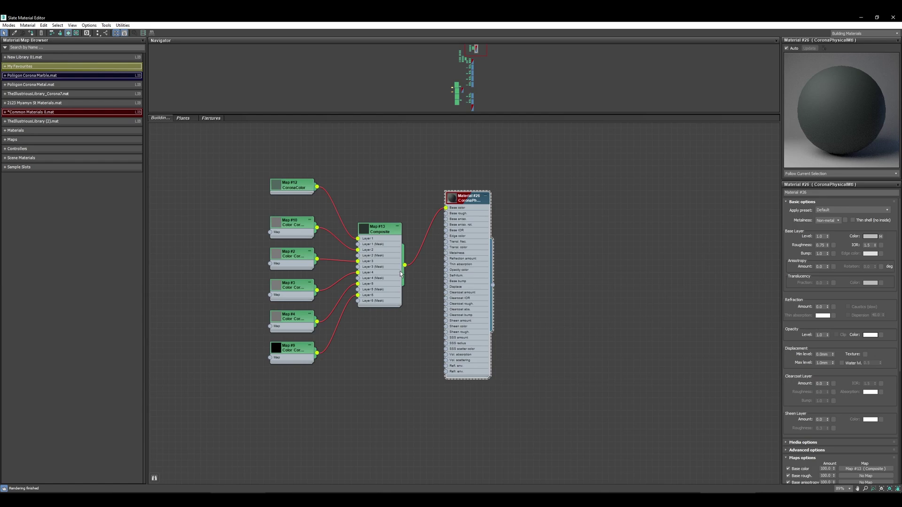
pyautogui.moveTo(374, 231); pyautogui.dragTo(369, 255, button='middle')
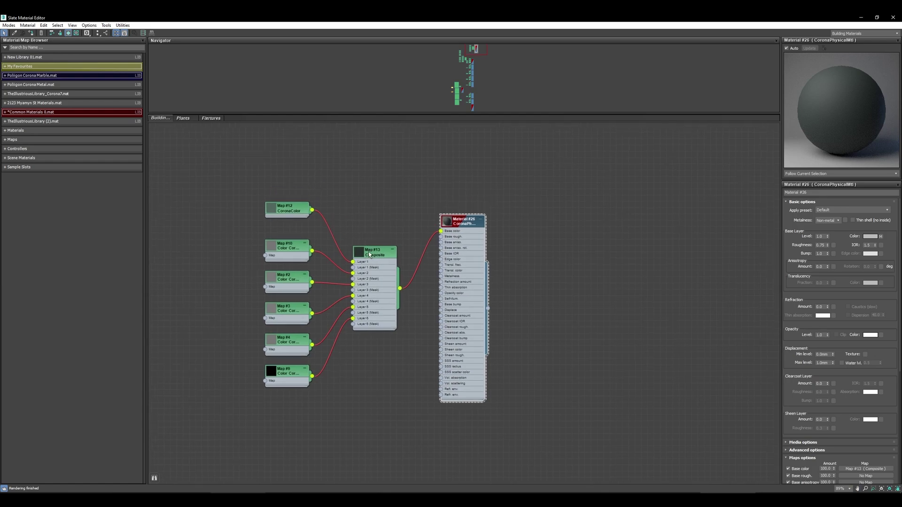
pyautogui.click(52, 33)
pyautogui.moveTo(462, 259)
pyautogui.mouseDown()
pyautogui.moveTo(531, 220)
pyautogui.moveTo(475, 265)
pyautogui.mouseUp()
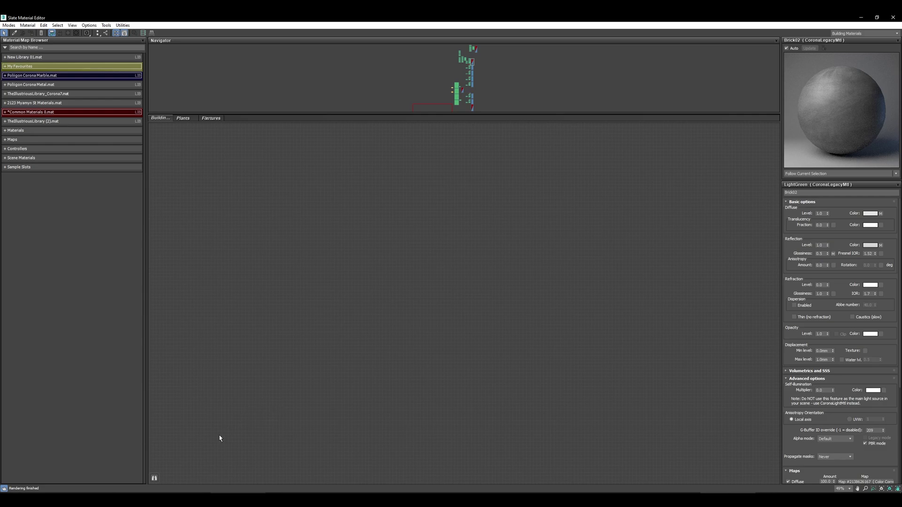
# - Search the Building Materials view's nodes for brick01
pyautogui.click(155, 478)
pyautogui.write('brick01')
pyautogui.press('Return')
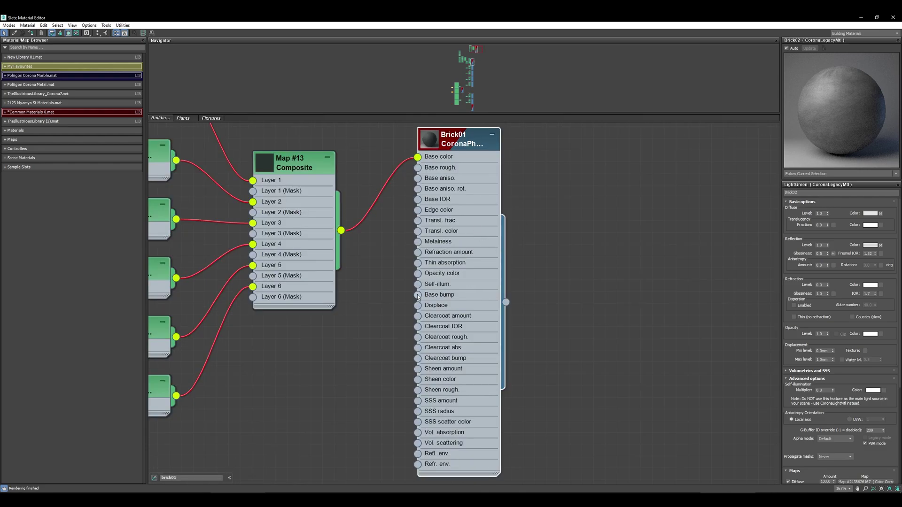
# - Search the nodes for brick and move the Brick01 and Brick02 material trees together away from the other materials
pyautogui.click(181, 479)
pyautogui.press('BackSpace')
pyautogui.press('Return')
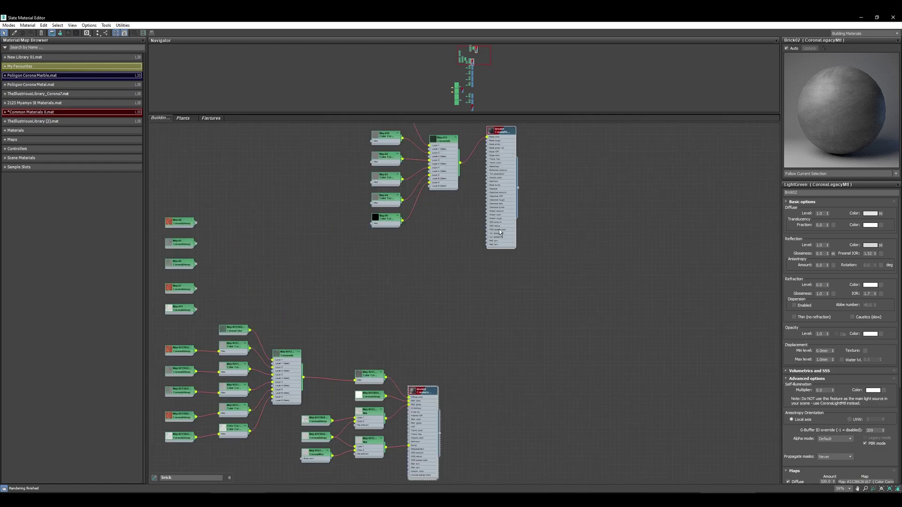
pyautogui.moveTo(506, 217); pyautogui.dragTo(194, 249)
pyautogui.scroll(-5, 474, 282)
pyautogui.scroll(4, 487, 297)
pyautogui.scroll(-3, 470, 273)
pyautogui.moveTo(193, 248); pyautogui.dragTo(612, 261, button='middle')
# - Show the parameters of the CoronaColor map in the Brick02 tree
pyautogui.doubleClick(371, 283)
pyautogui.scroll(5, 388, 285)
pyautogui.moveTo(443, 240); pyautogui.dragTo(508, 256, button='middle')
pyautogui.scroll(2, 408, 233)
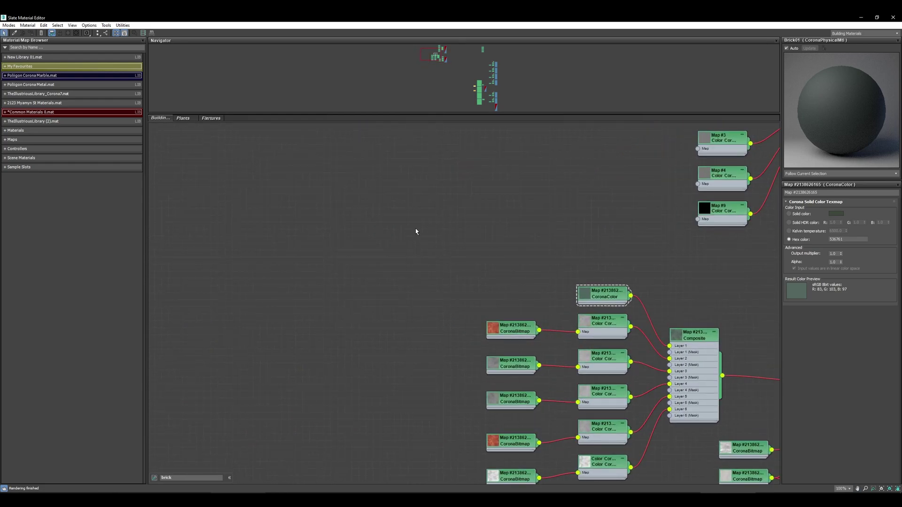
pyautogui.moveTo(416, 231); pyautogui.dragTo(465, 258, button='middle')
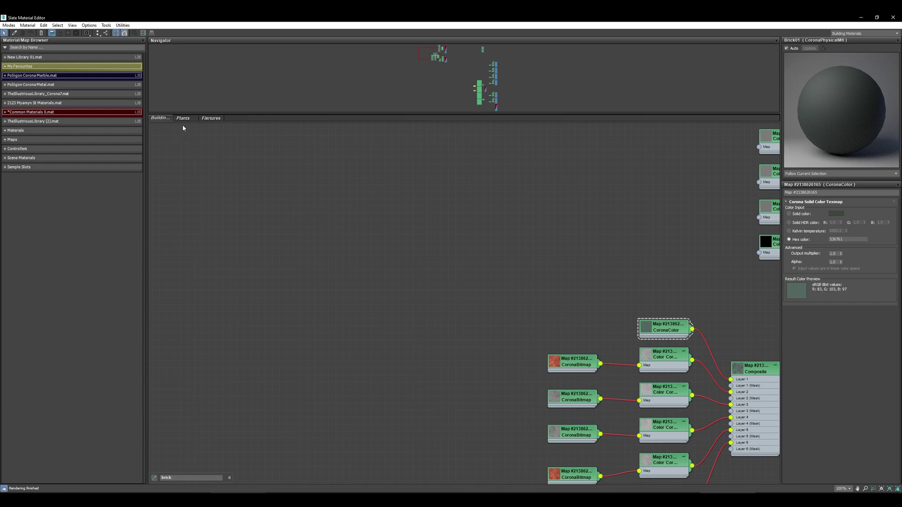
pyautogui.click(10, 26)
pyautogui.moveTo(19, 28)
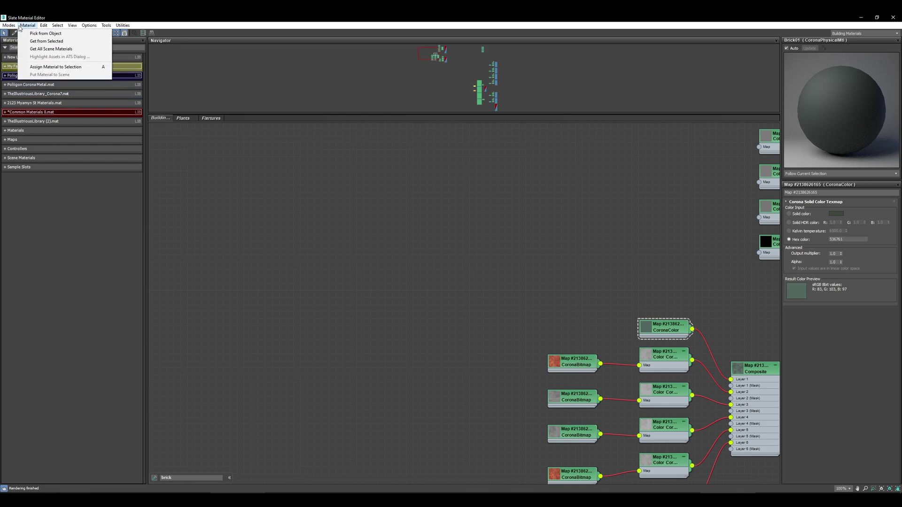
pyautogui.click(26, 16)
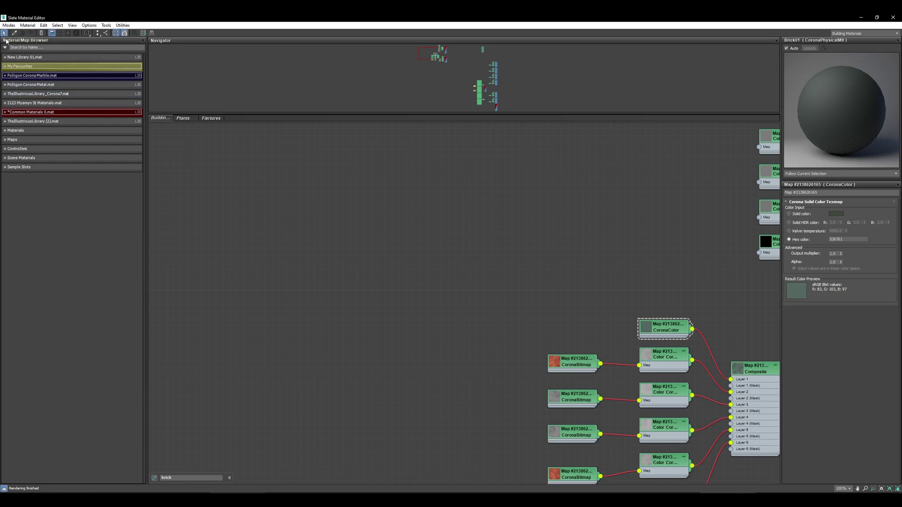
# - Open the scene file Corona Interior as a material library, using the 3ds Max file (*.max) file type
pyautogui.click(5, 48)
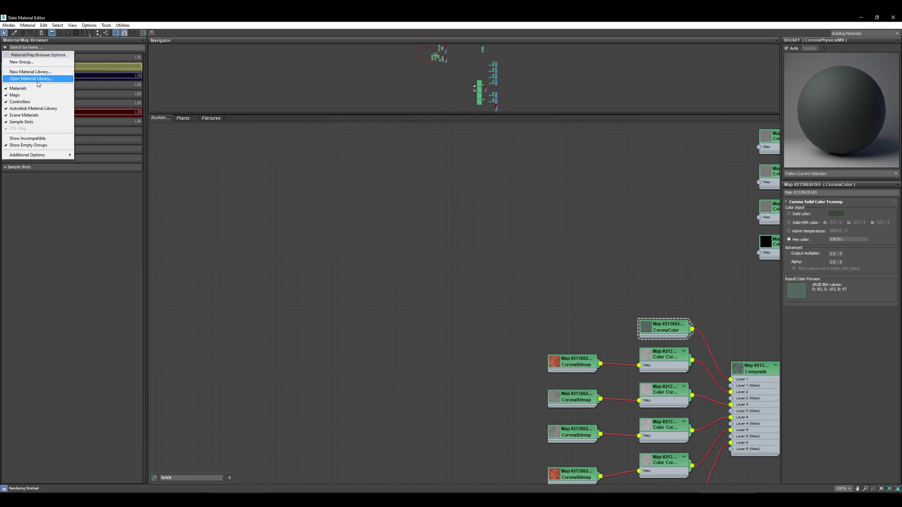
pyautogui.click(53, 80)
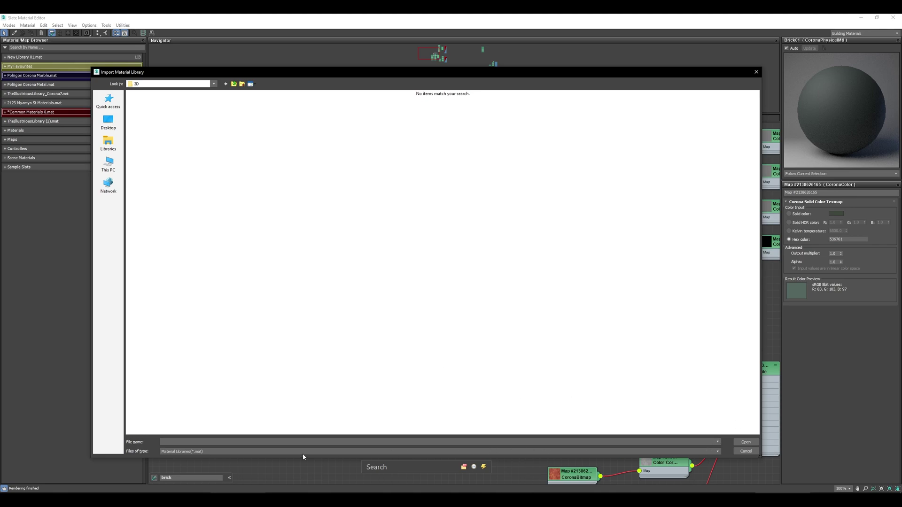
pyautogui.click(220, 452)
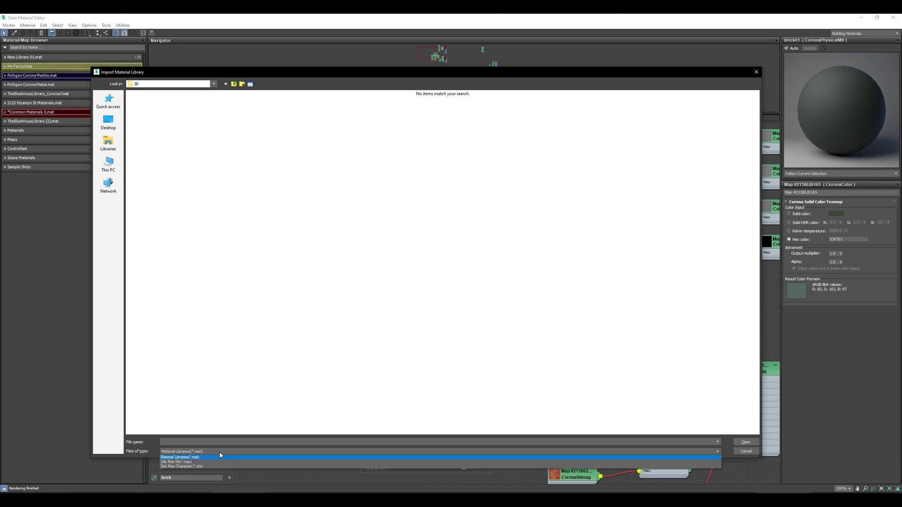
pyautogui.click(193, 464)
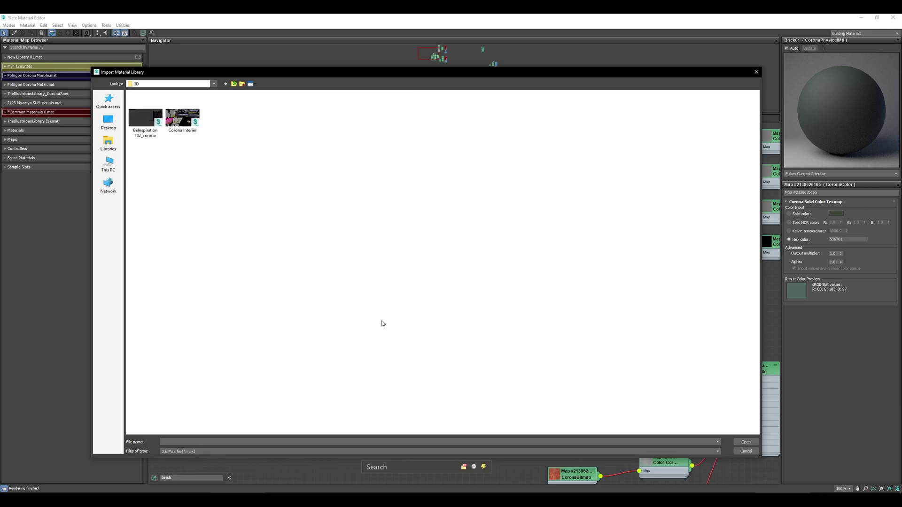
pyautogui.click(188, 122)
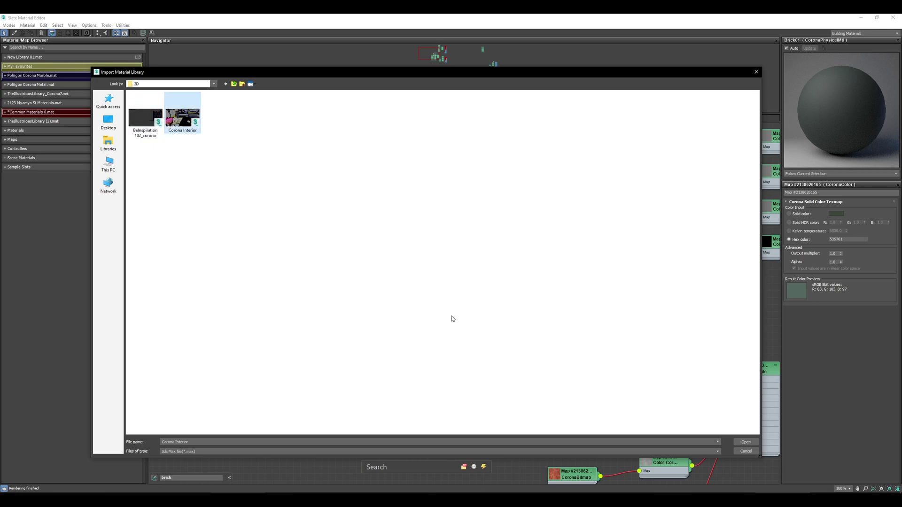
pyautogui.click(745, 443)
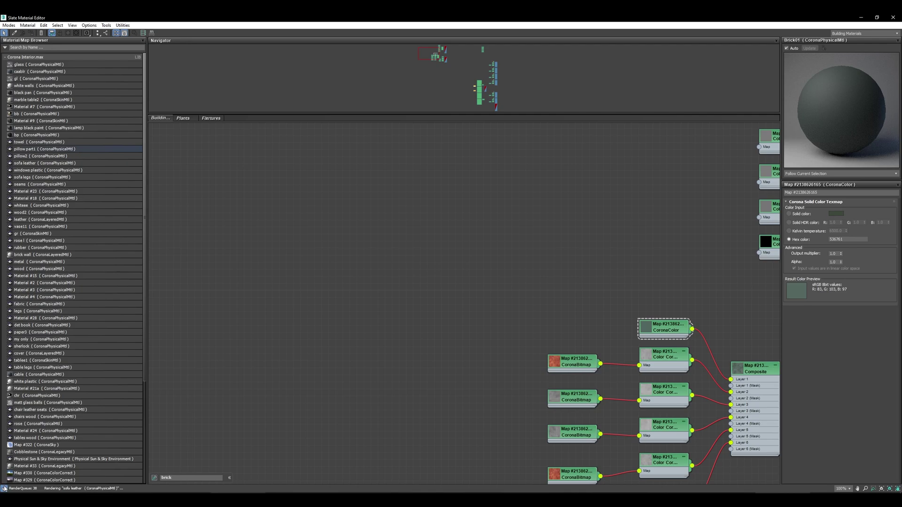
# - Add the bp material from the Corona Interior library to the node view and delete it again
pyautogui.moveTo(36, 134); pyautogui.dragTo(399, 221)
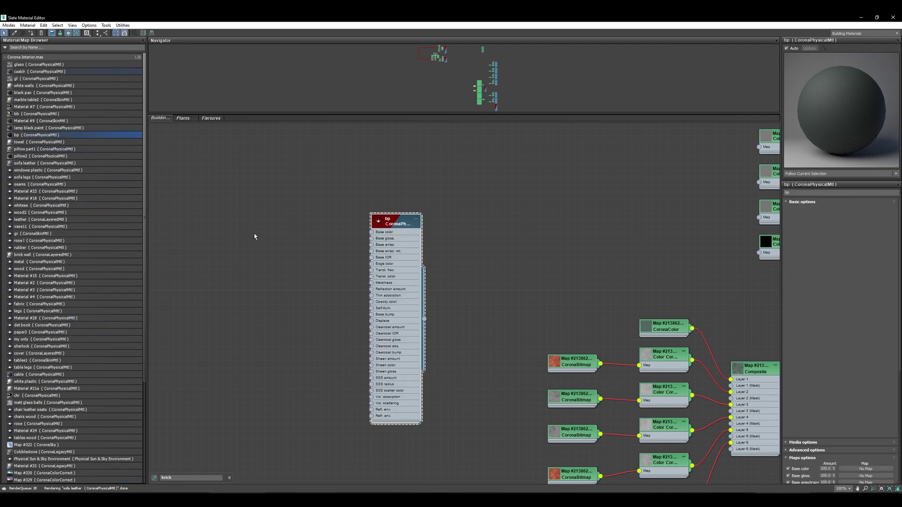
pyautogui.moveTo(445, 297); pyautogui.dragTo(475, 308, button='middle')
pyautogui.moveTo(364, 227); pyautogui.dragTo(385, 250, button='middle')
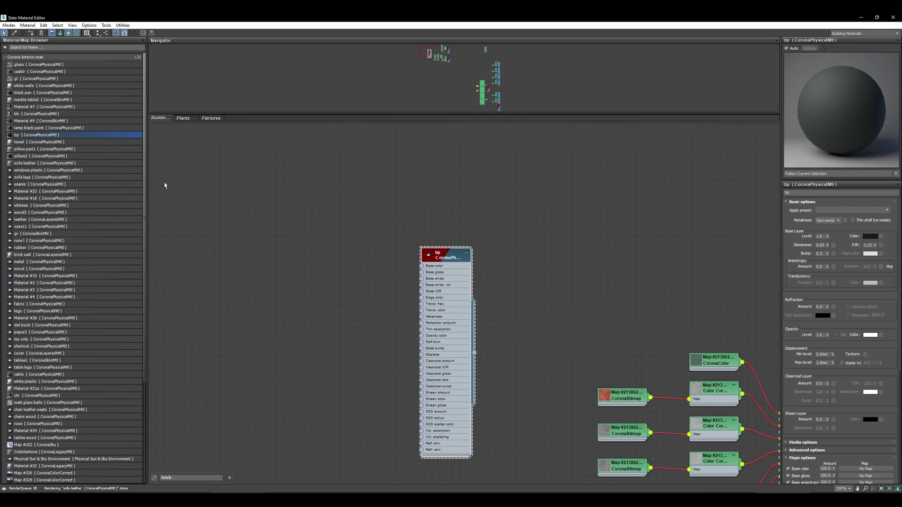
pyautogui.press('Delete')
# - Collapse and close the Corona Interior.max material library
pyautogui.click(34, 58)
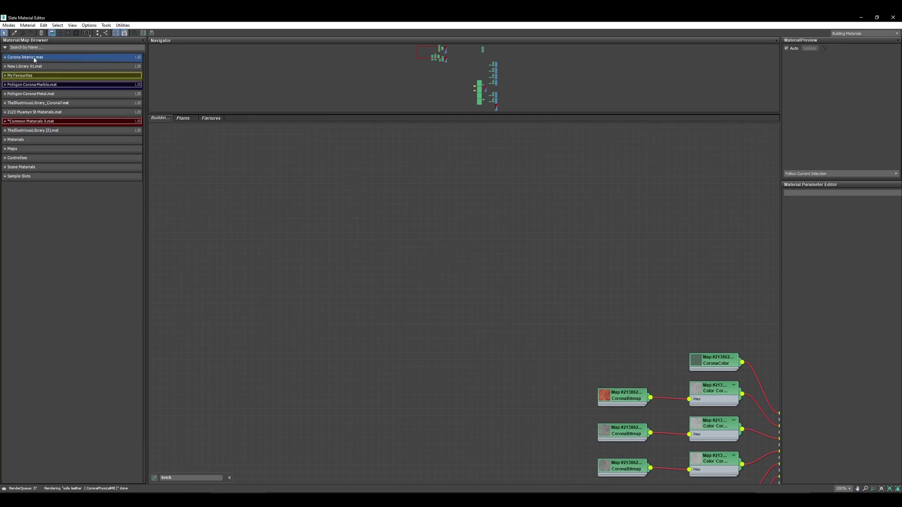
pyautogui.rightClick(49, 57)
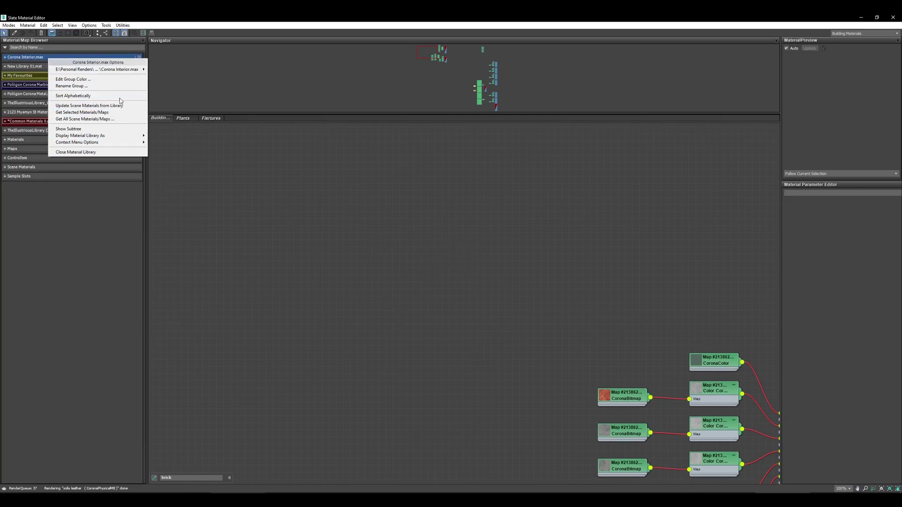
pyautogui.click(103, 153)
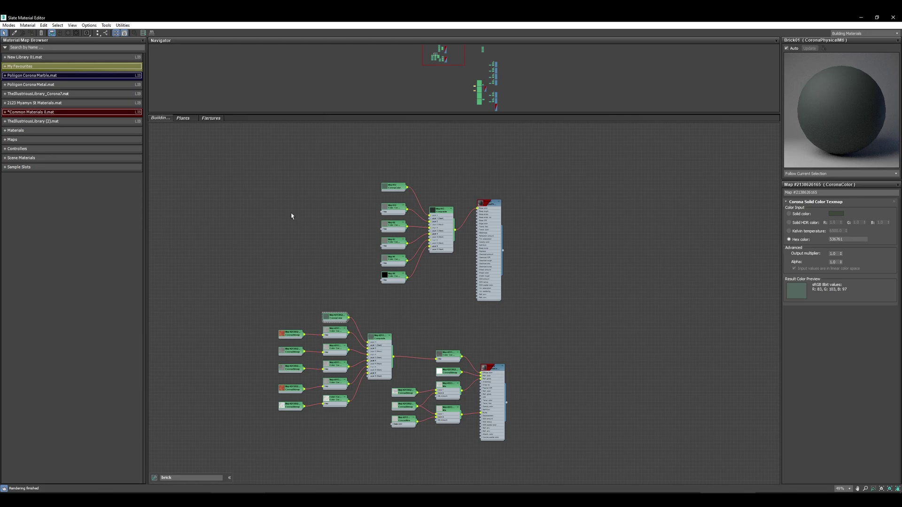
pyautogui.scroll(3, 380, 350)
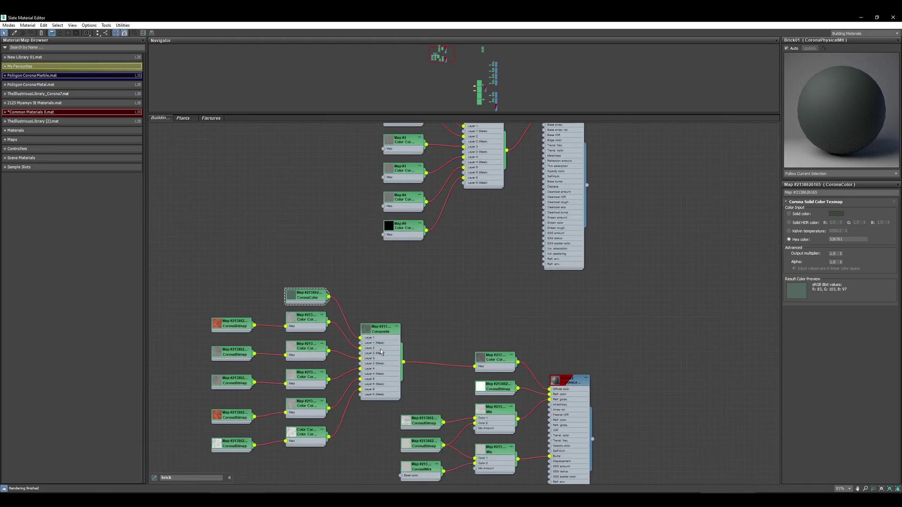
pyautogui.moveTo(411, 310); pyautogui.dragTo(386, 284, button='middle')
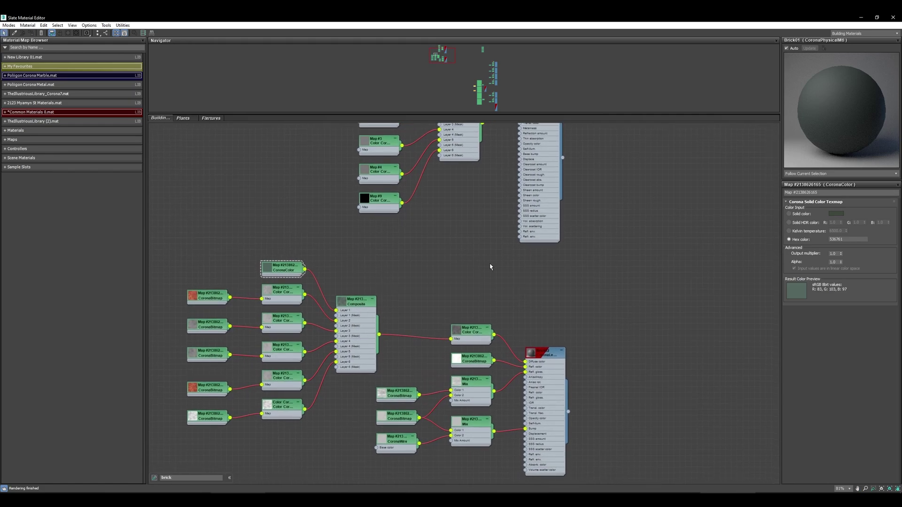